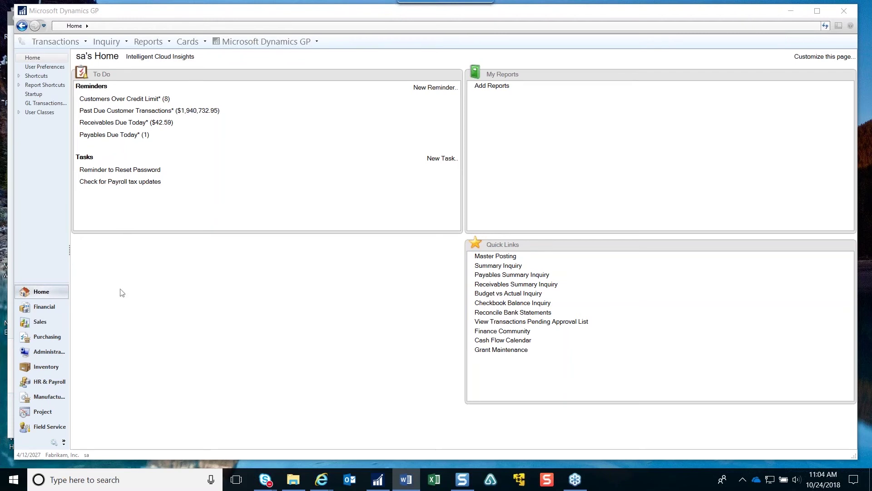
Step: Open Security Role Setup in the Administration area and show only the selected tasks of the first role, AA CLERK*
click(40, 355)
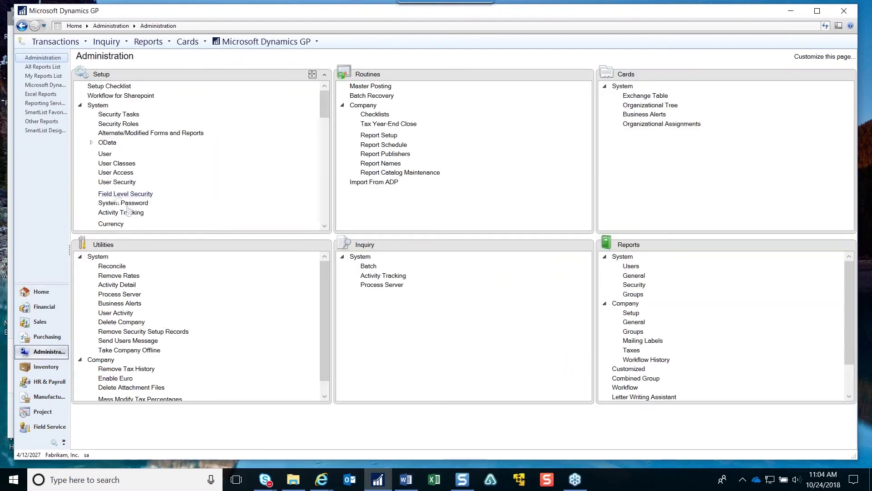
click(125, 124)
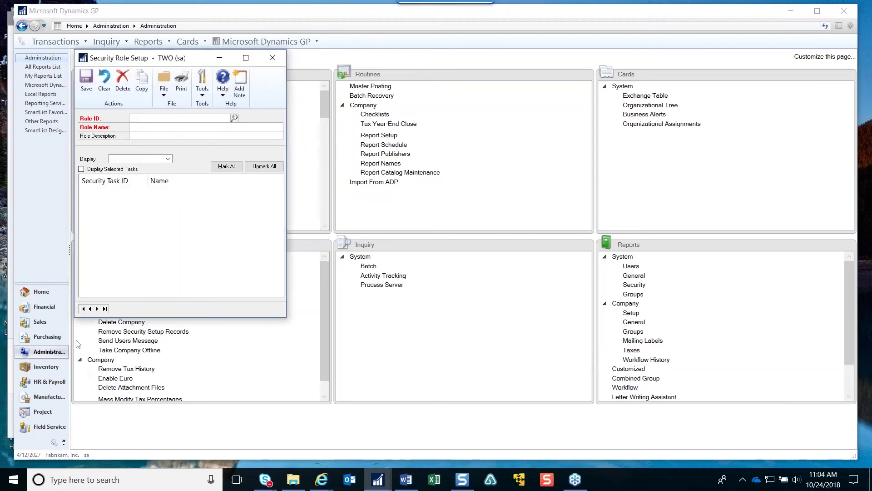
click(82, 309)
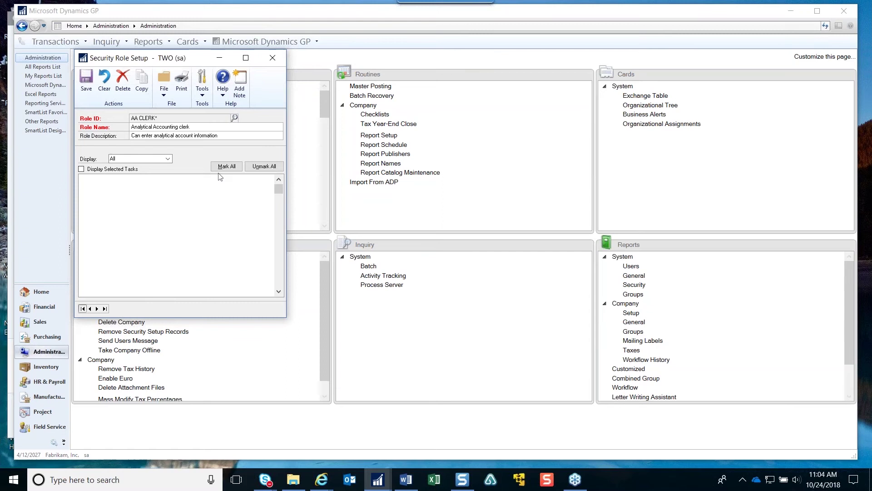
click(128, 169)
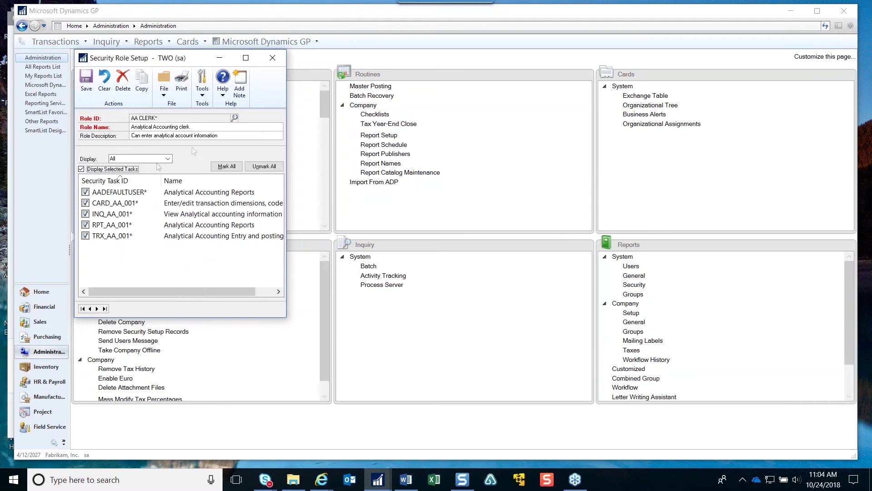
Step: Browse to the ACCOUNTING MANAGER* role, examine its assigned security tasks, and close Security Role Setup
click(97, 309)
click(97, 309)
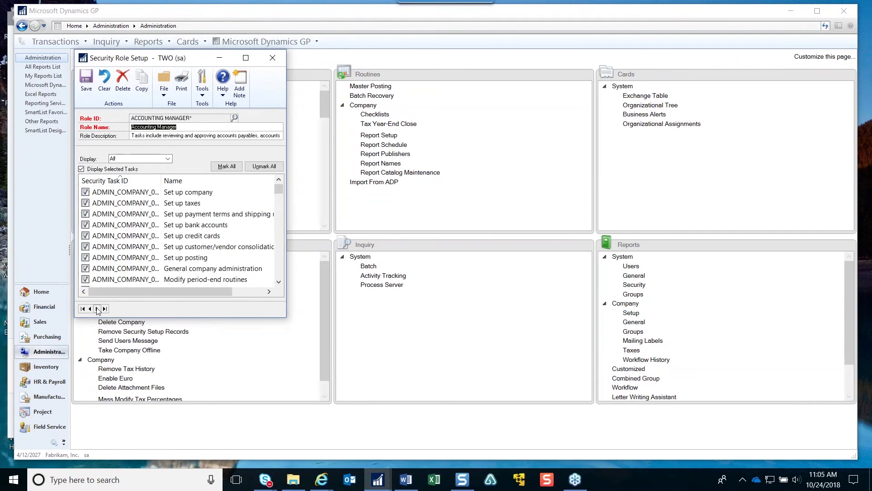
click(280, 264)
click(280, 263)
click(280, 264)
click(280, 263)
click(280, 264)
click(280, 264)
click(280, 263)
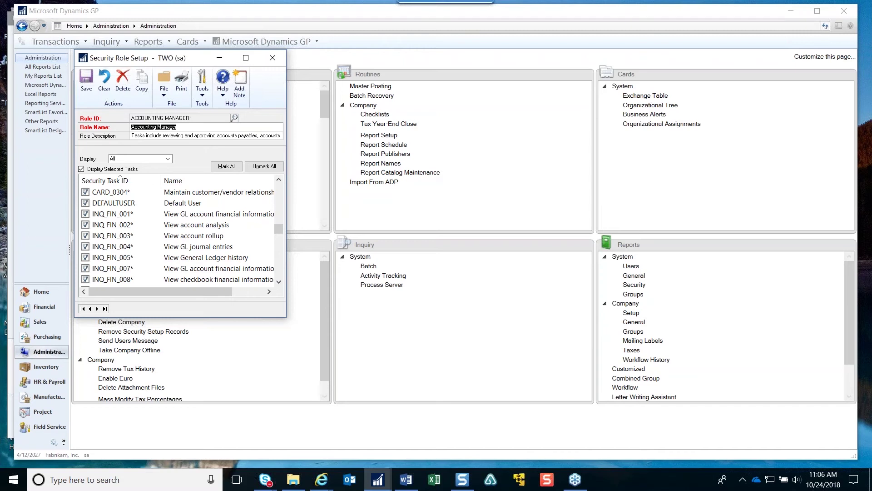
click(273, 58)
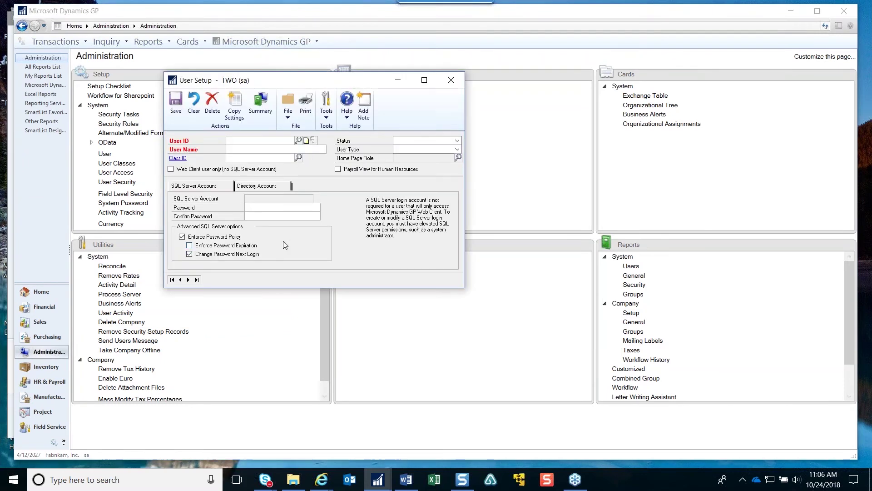
Step: View the available user types in User Setup and close it without choosing one
click(457, 149)
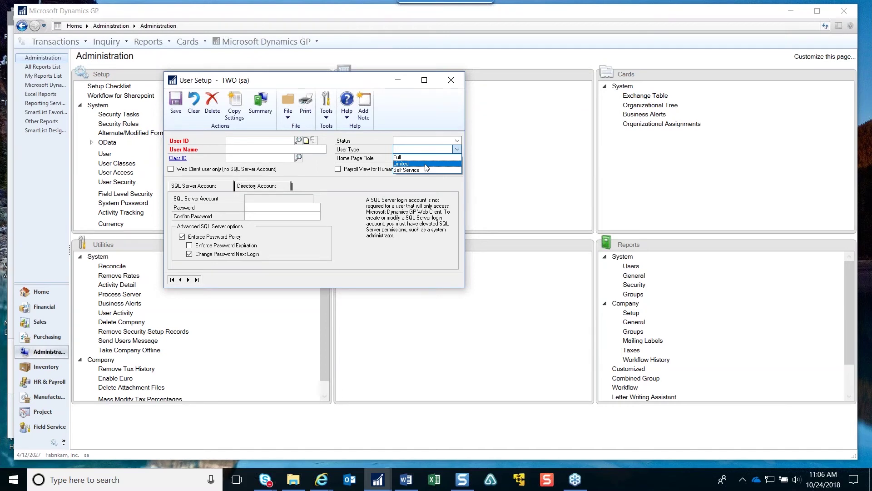
click(453, 81)
click(451, 80)
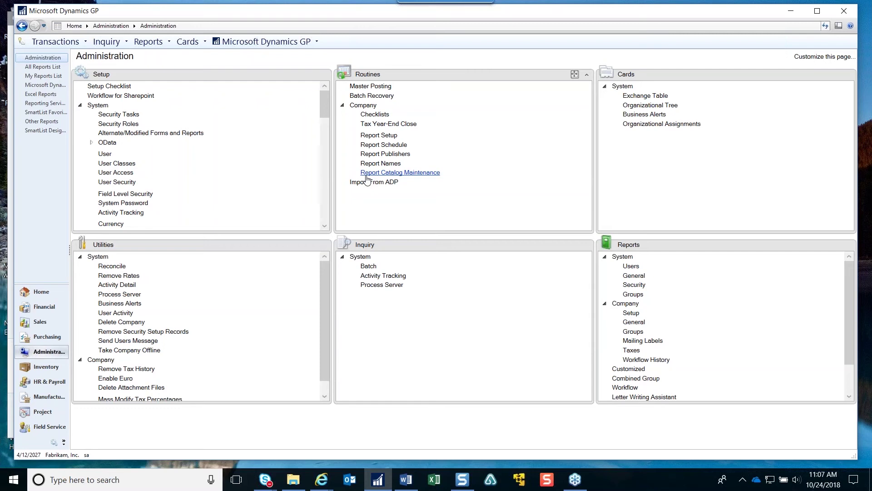
click(367, 176)
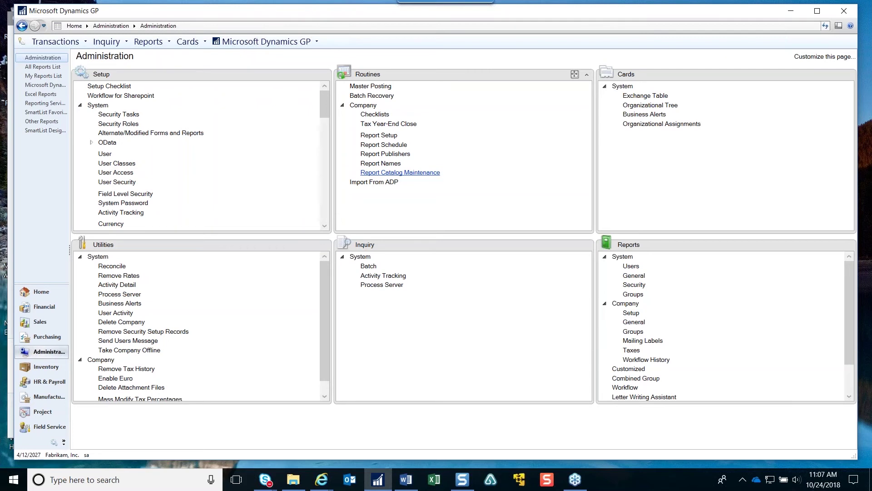
Step: Open the company's Document Attachment Setup, inspect the inquiry password option for attachments, and close the setup
click(274, 43)
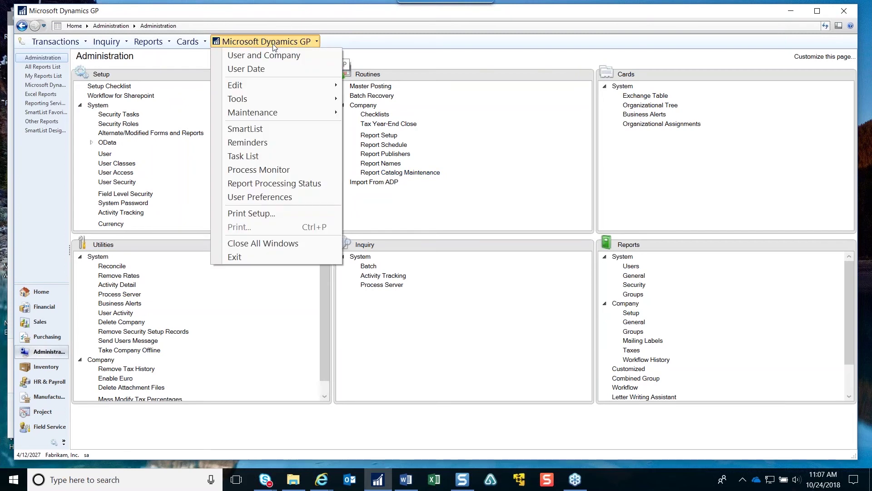
mouse_move(284, 99)
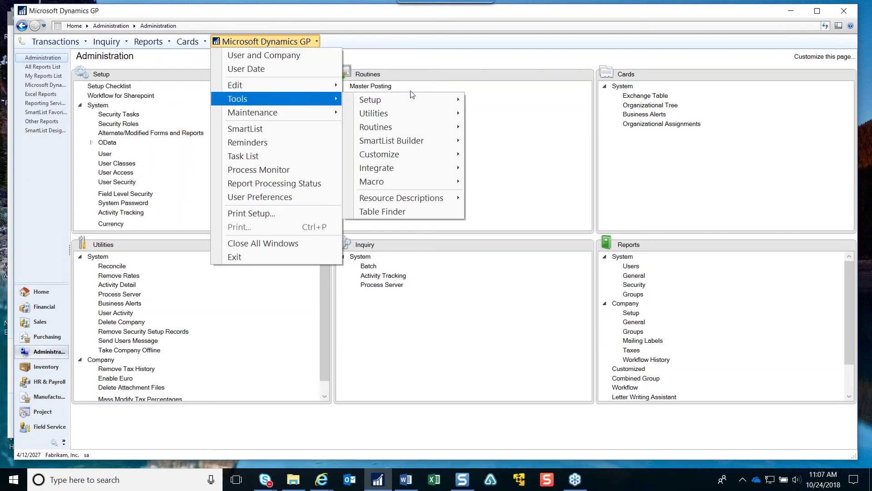
mouse_move(427, 102)
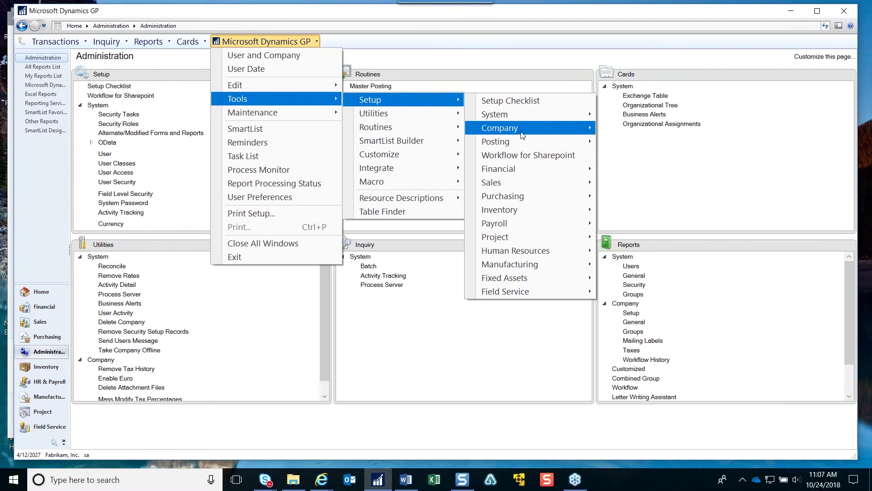
mouse_move(523, 134)
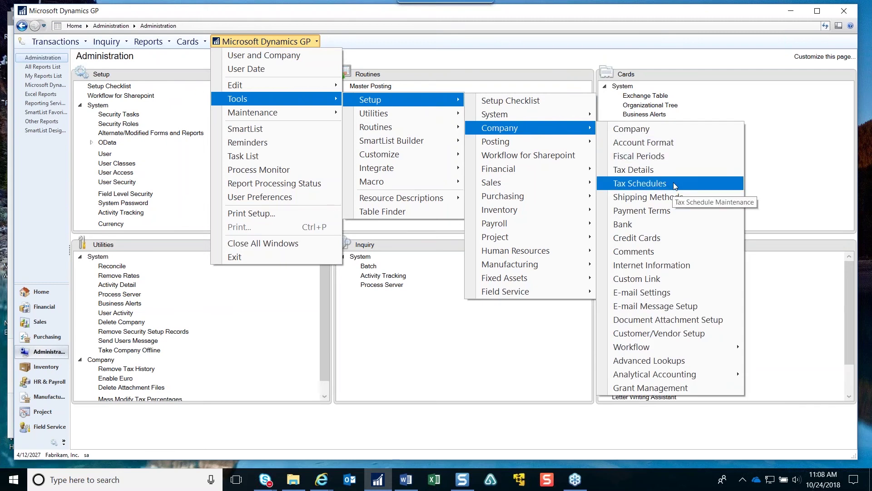
click(695, 320)
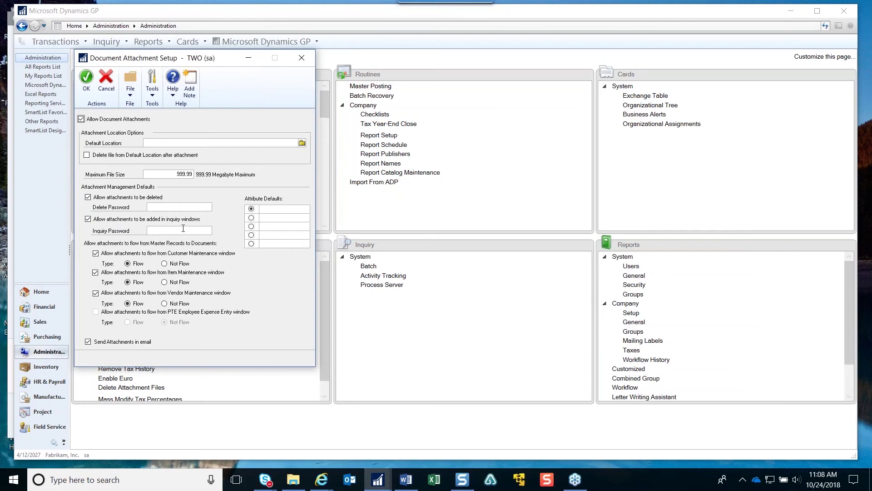
click(153, 230)
click(302, 59)
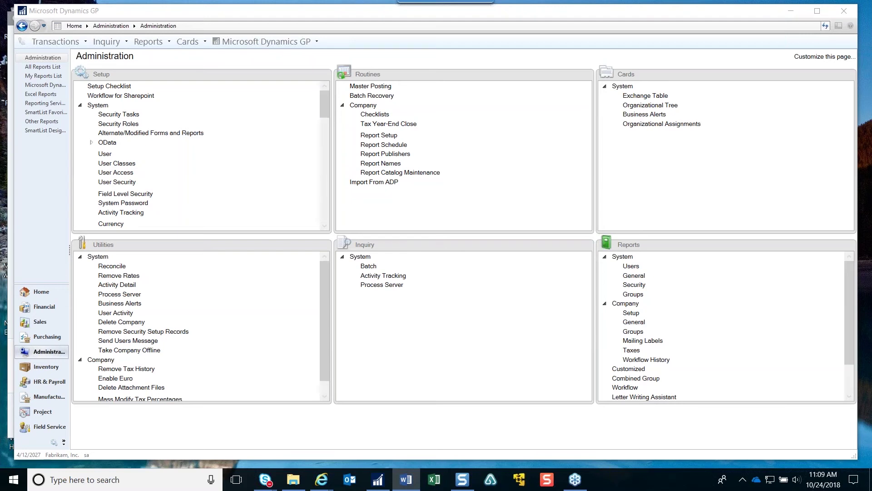
Step: Open Vendor Maintenance from the Purchasing area and display the first vendor record
click(52, 338)
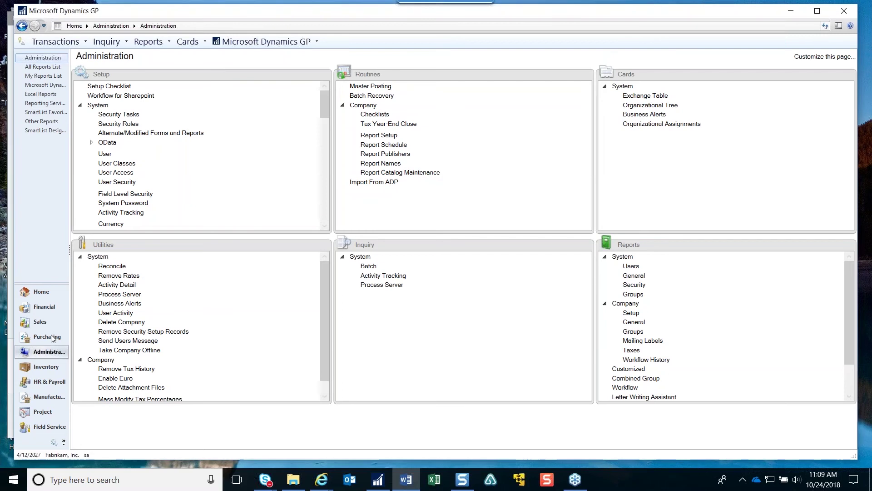
click(52, 338)
click(357, 87)
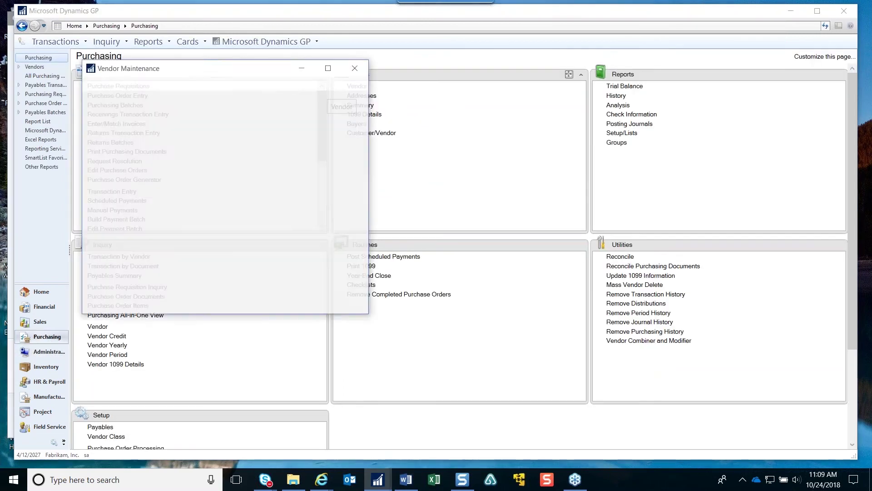
click(90, 337)
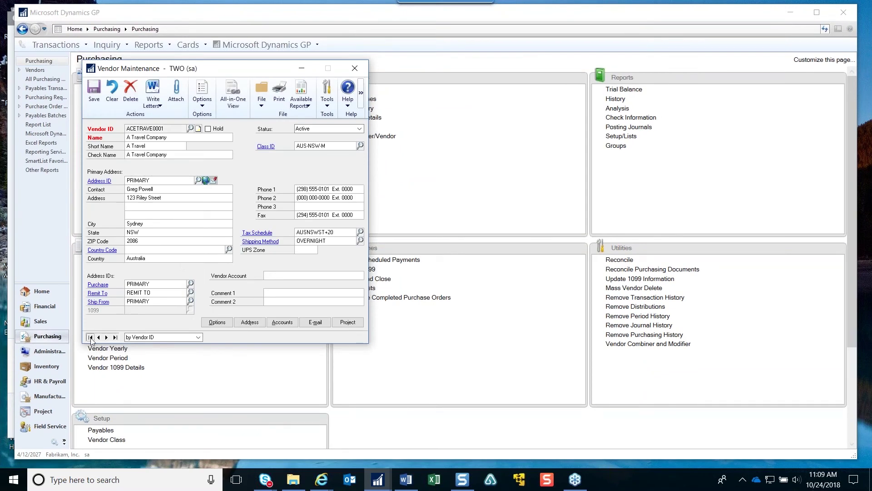
Step: Inspect the payment priority in the vendor's maintenance options, then close both vendor windows
click(216, 322)
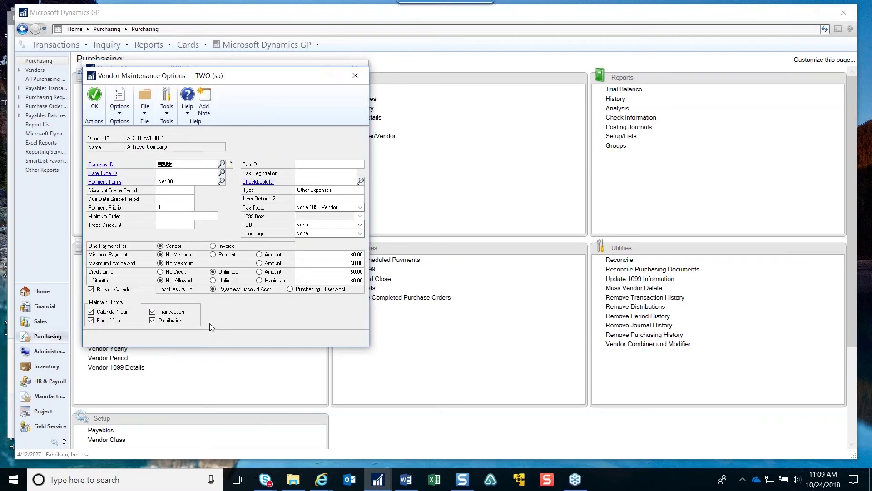
click(171, 208)
click(355, 75)
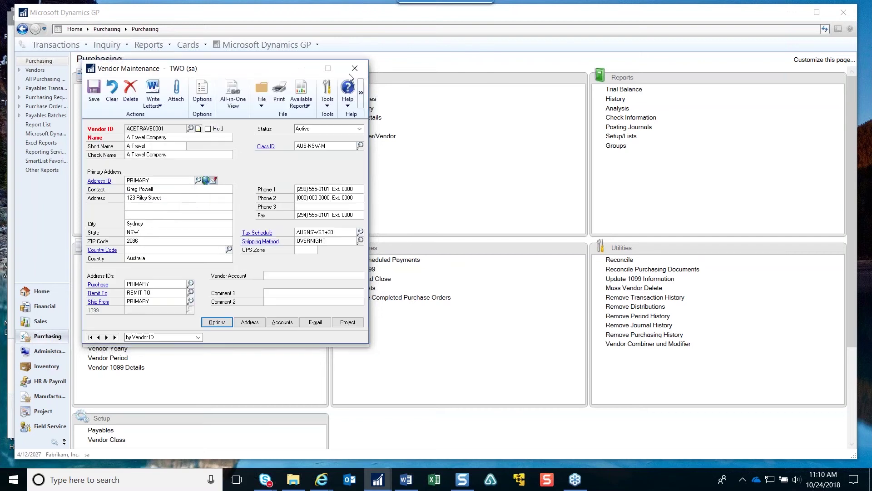
click(355, 70)
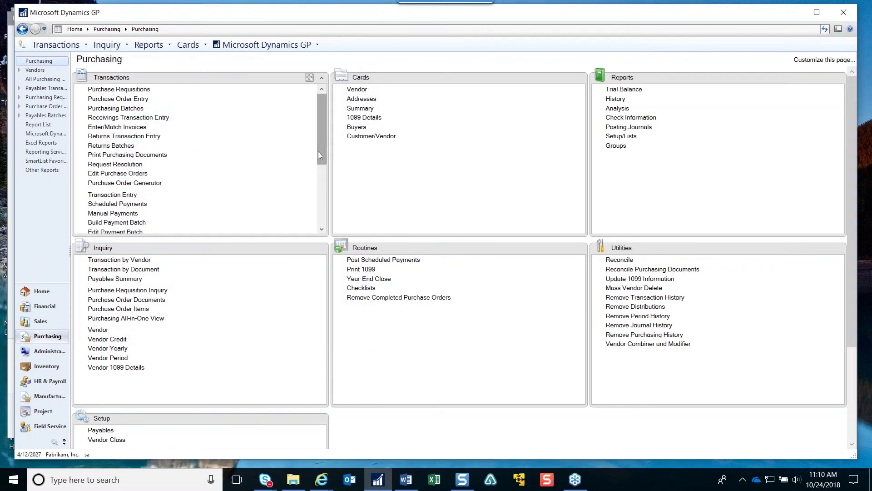
Step: Open Build Payment Batch and insert a restriction for Payment Priority from 1 to 1
drag(320, 150, 327, 192)
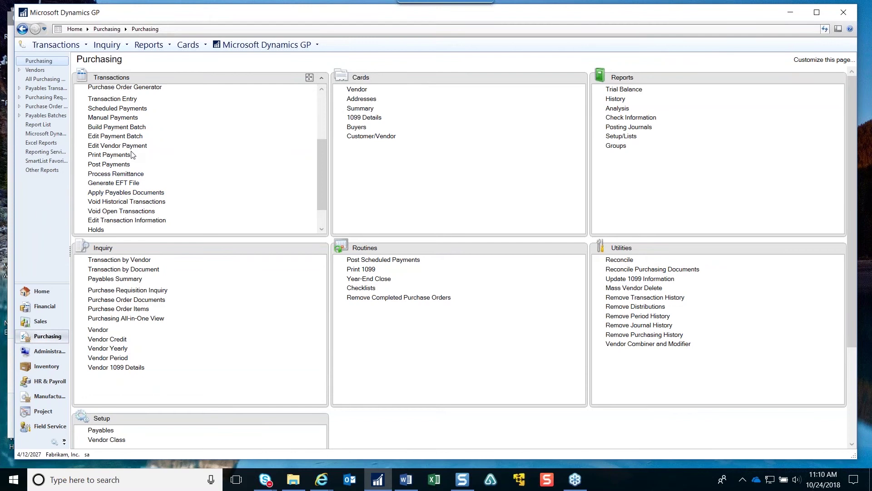
drag(124, 130, 95, 147)
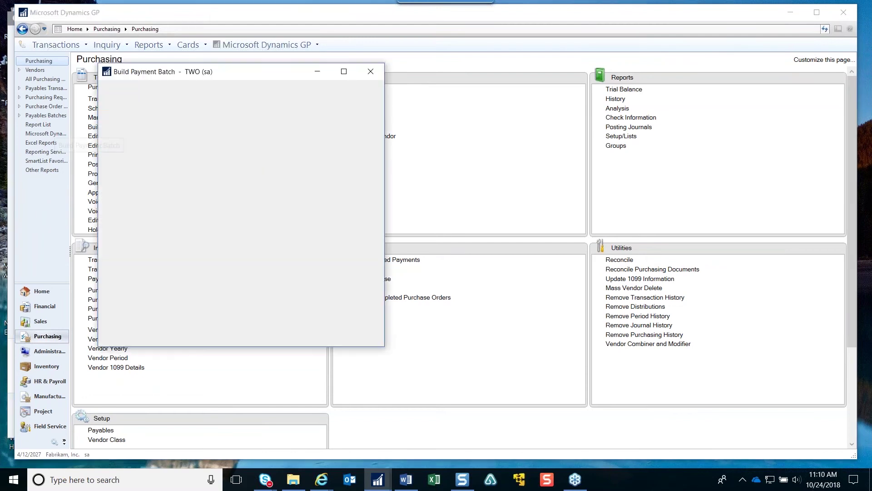
click(226, 168)
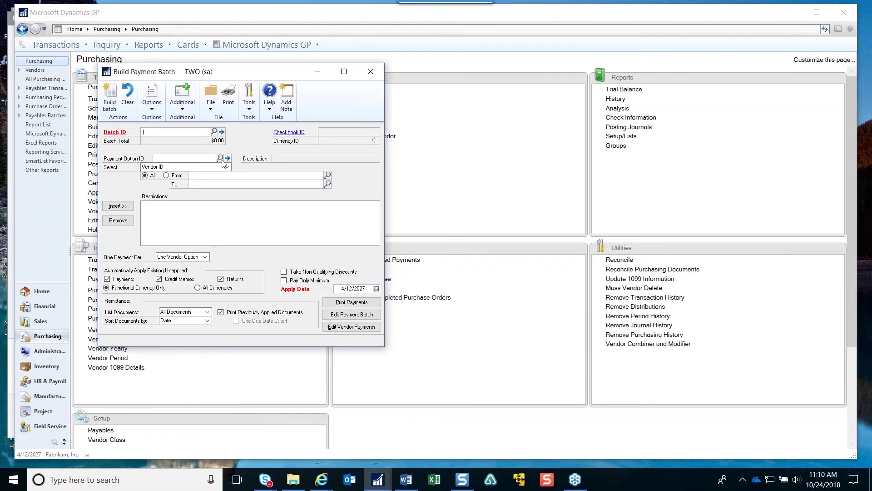
click(233, 174)
click(227, 167)
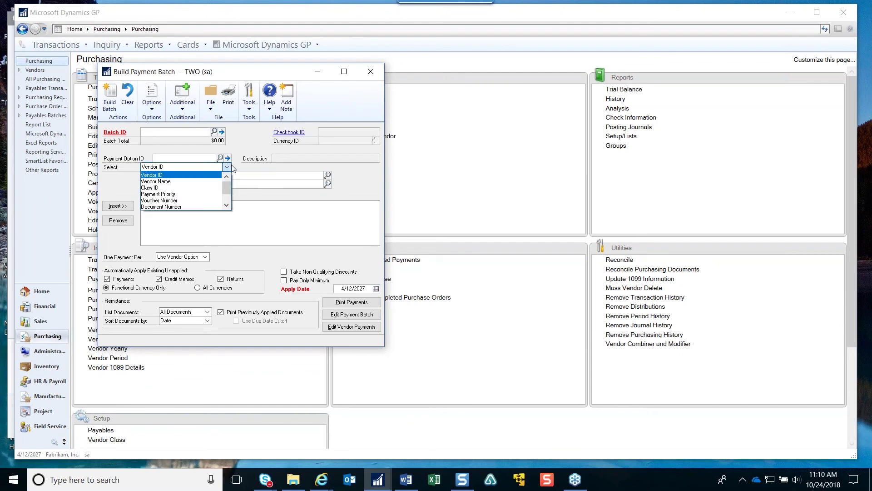
click(198, 194)
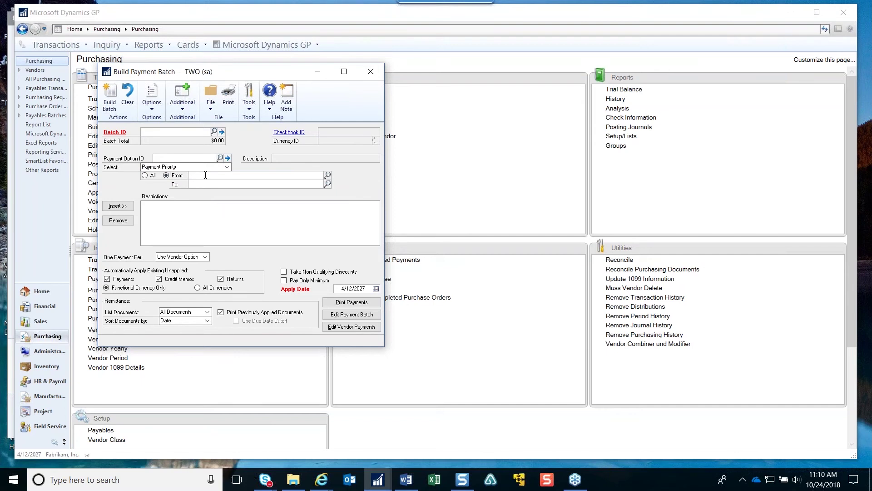
text(1)
click(122, 208)
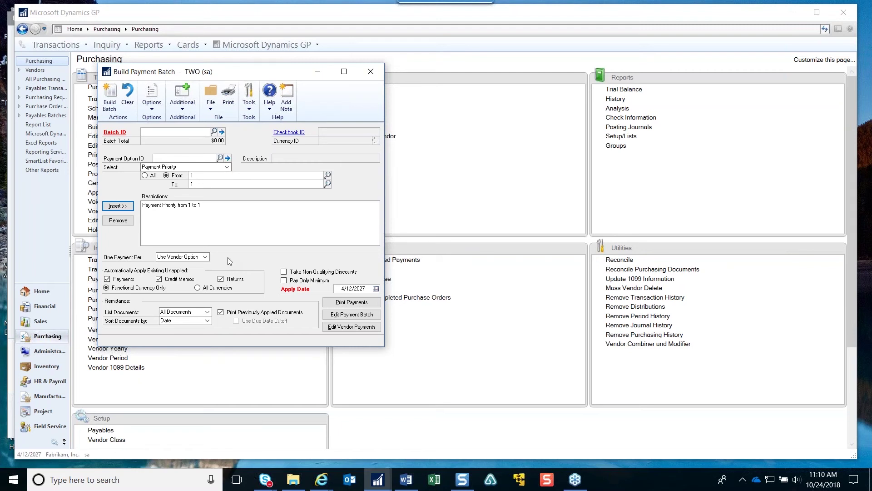
Step: Select the payment priority restriction, go to the Batch ID field, and close Build Payment Batch without building a batch
click(197, 206)
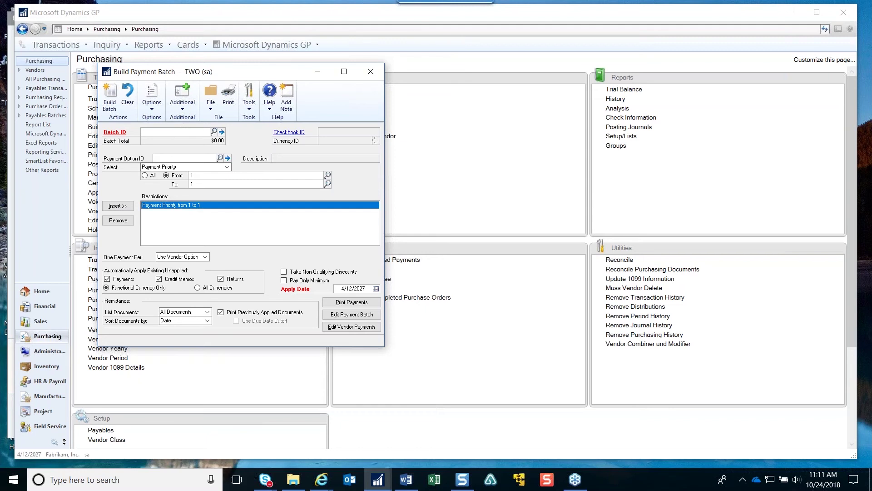
click(144, 132)
click(369, 74)
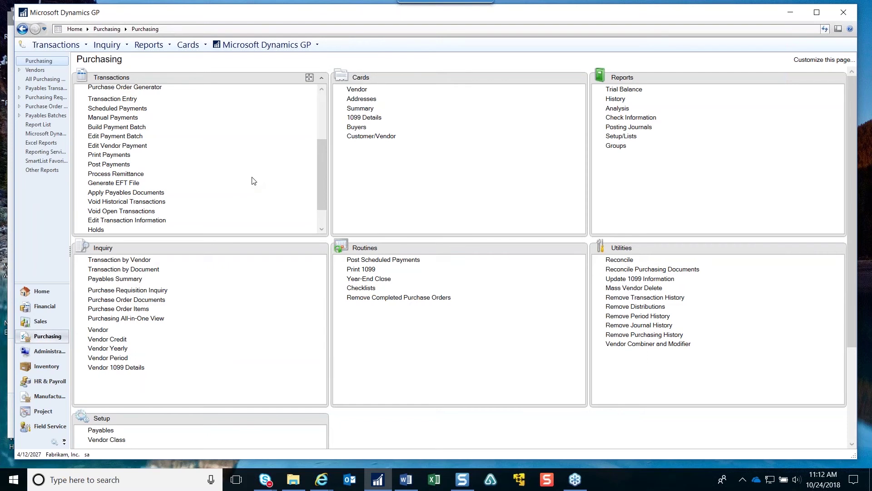
Step: Open the system Registration setup window
click(272, 45)
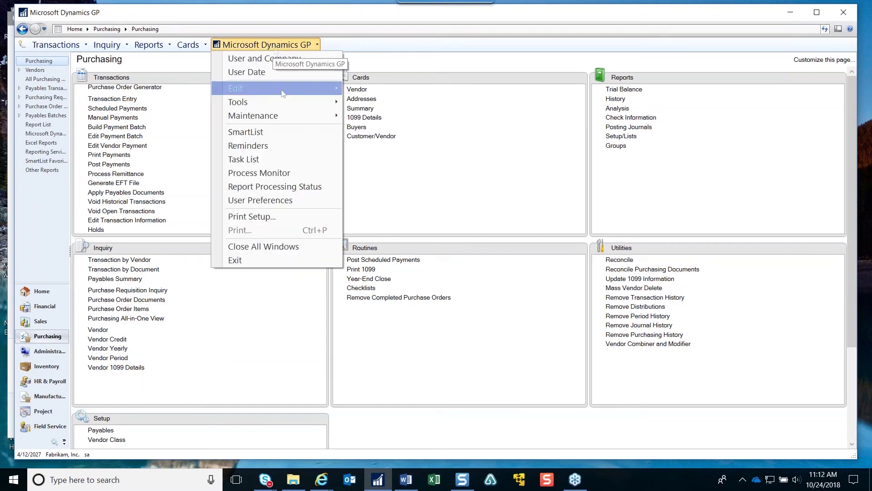
mouse_move(292, 100)
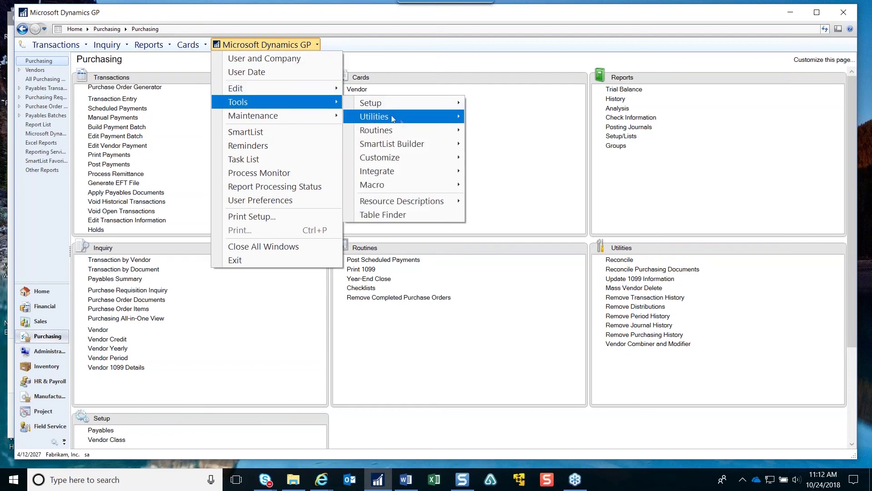
mouse_move(409, 103)
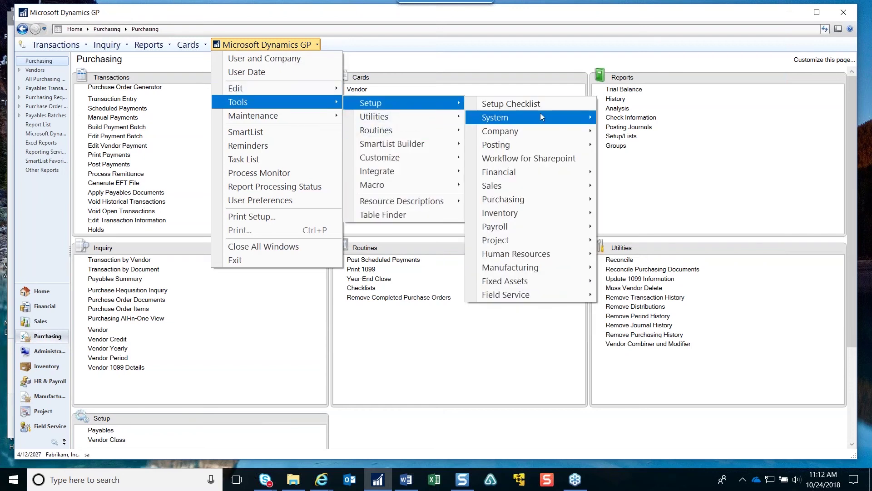
mouse_move(543, 117)
click(694, 256)
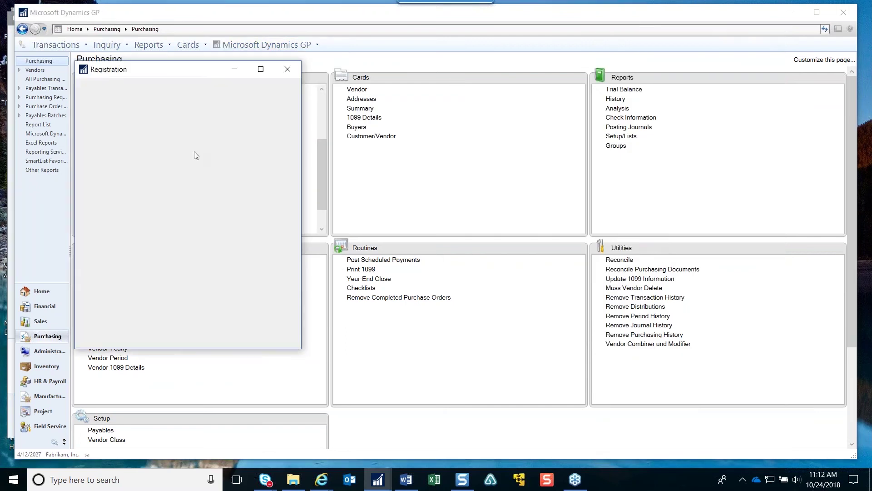
Step: Look through the registered modules list, select Revenue/Expense Deferrals without changing its mark, and close Registration
click(286, 304)
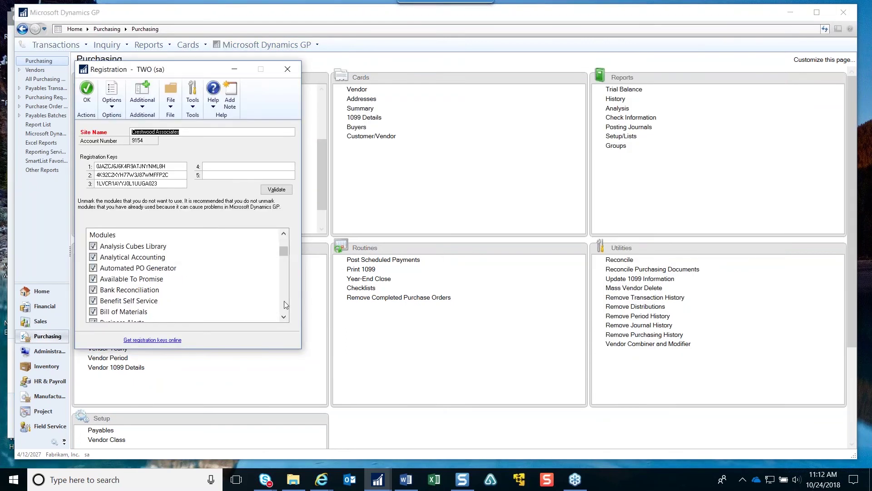
click(285, 304)
click(285, 304)
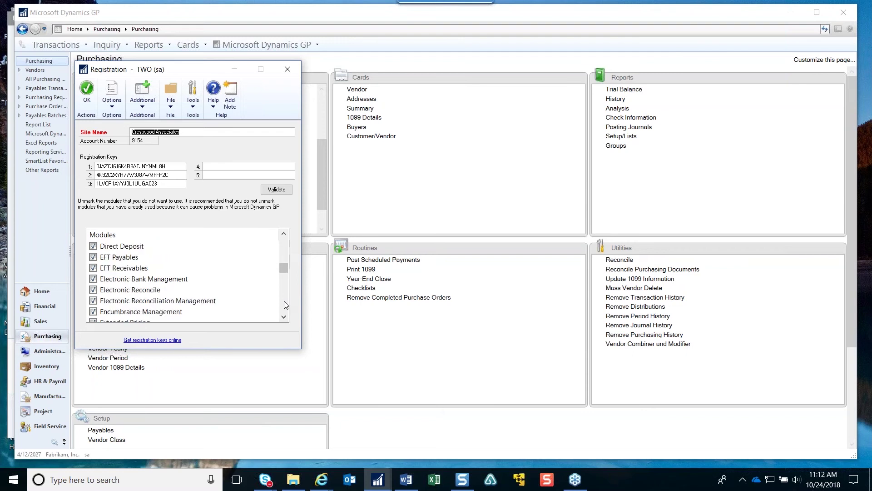
click(287, 308)
click(287, 308)
click(287, 308)
click(287, 307)
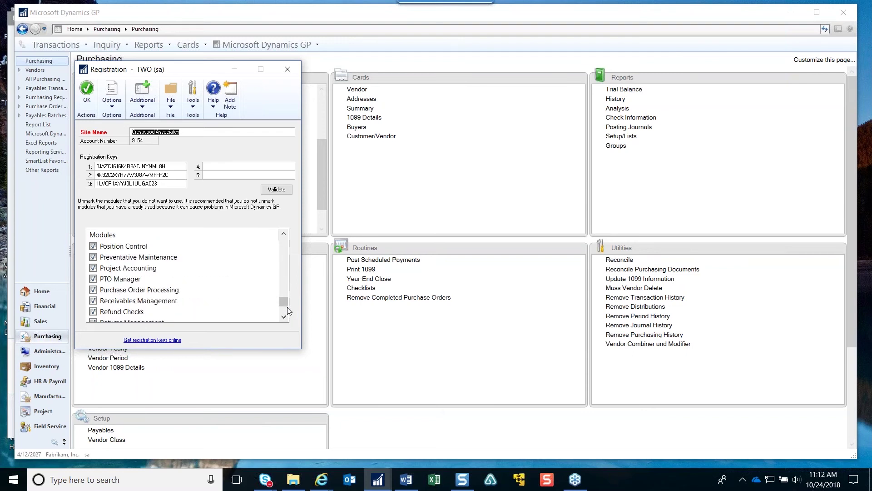
click(283, 317)
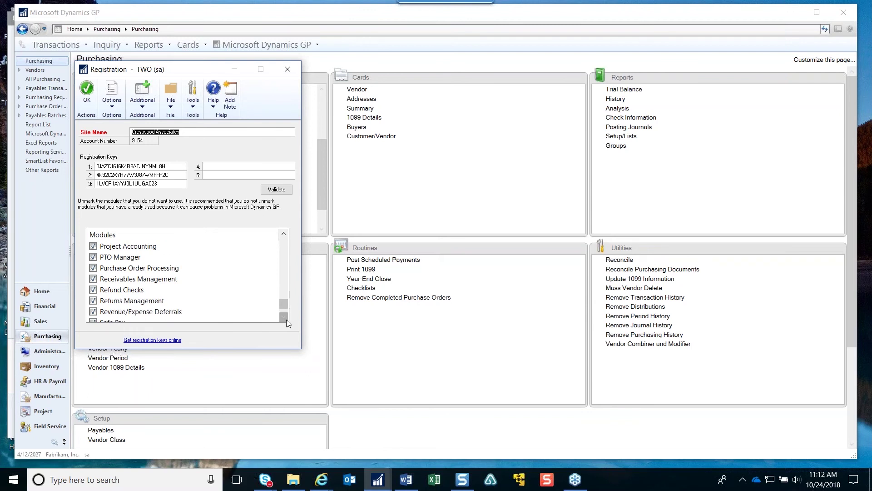
click(141, 314)
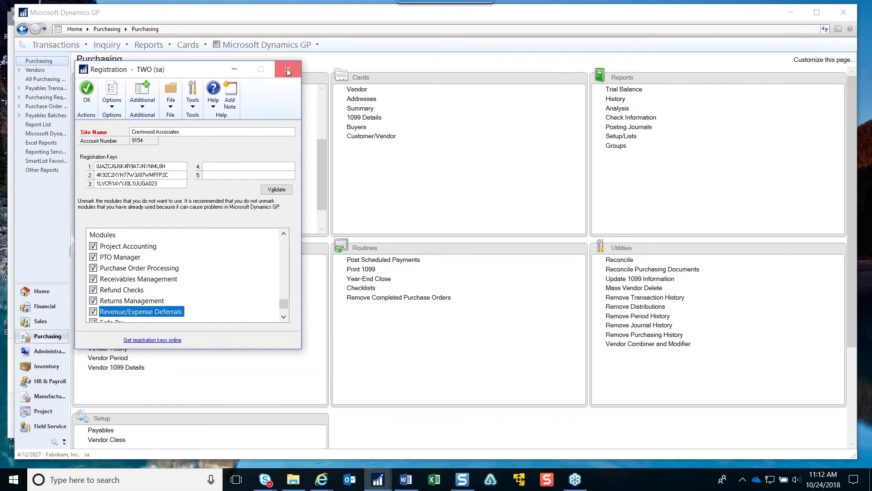
click(287, 69)
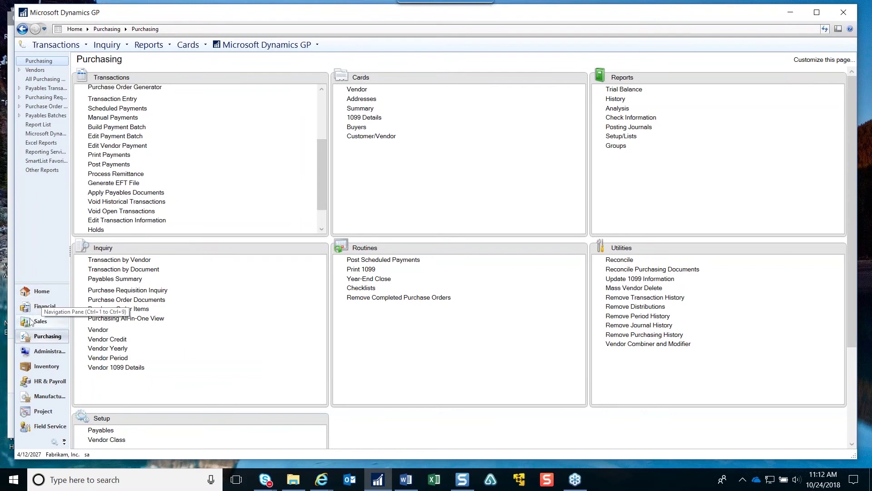
Step: Open Deferral Setup from the Financial area's setup options, examine its settings, and close it
click(45, 306)
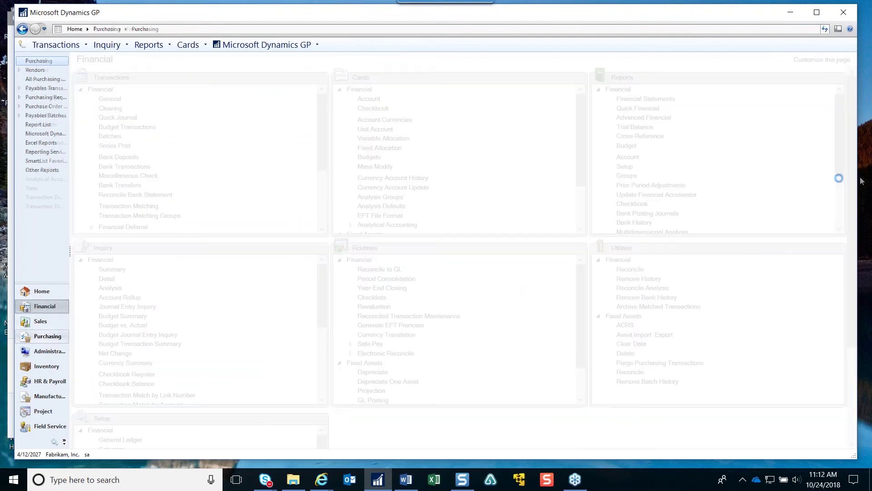
scroll(852, 248, down, 3)
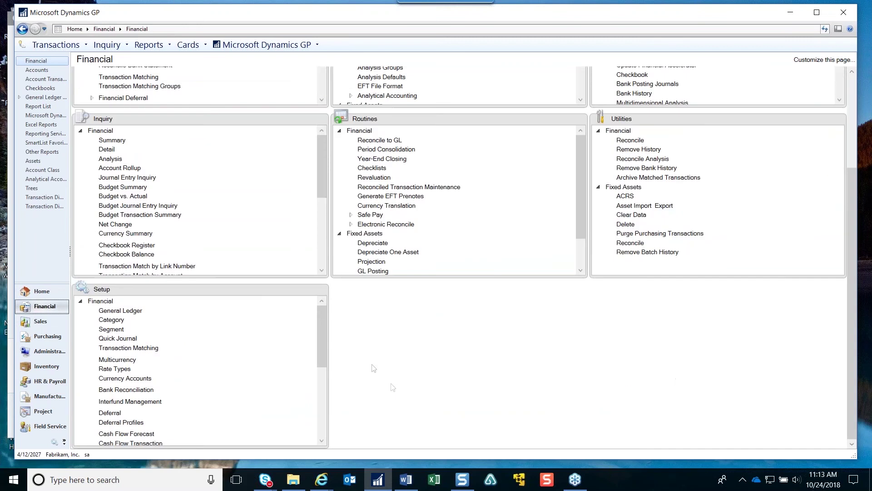
scroll(322, 326, down, 4)
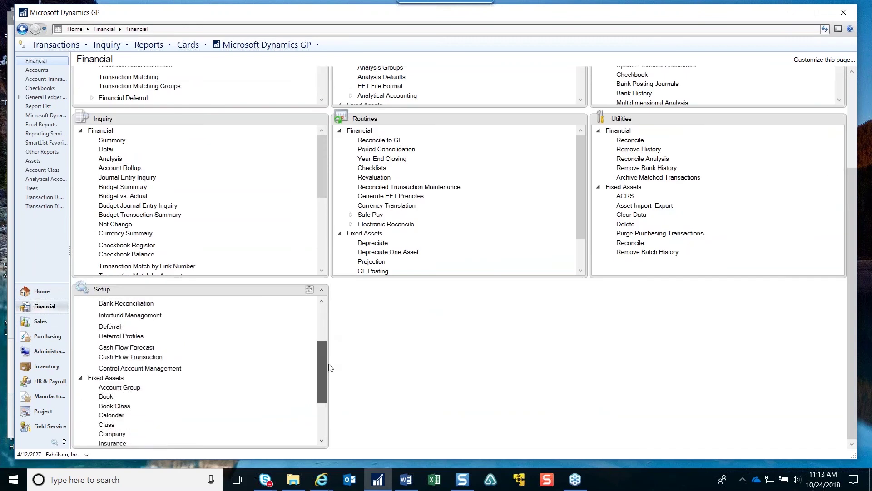
click(107, 308)
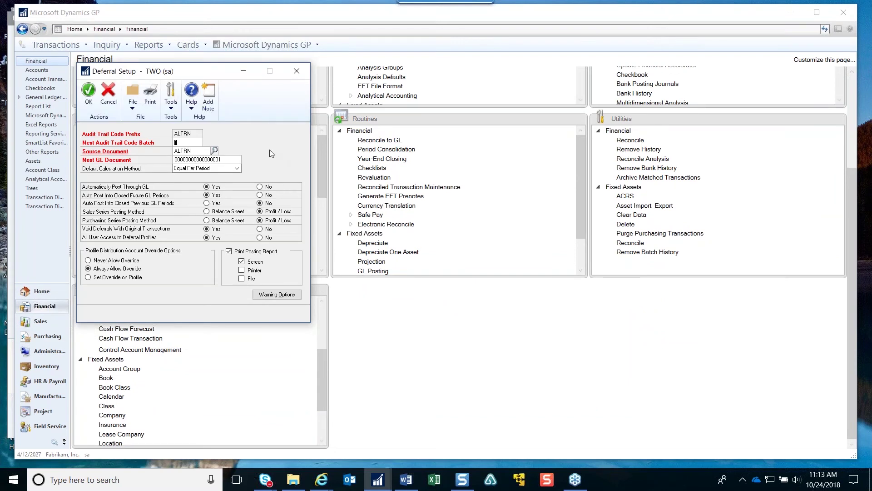
click(302, 72)
Step: Open Deferral Profiles from the Financial setup options and load the AP profile
click(121, 318)
click(200, 123)
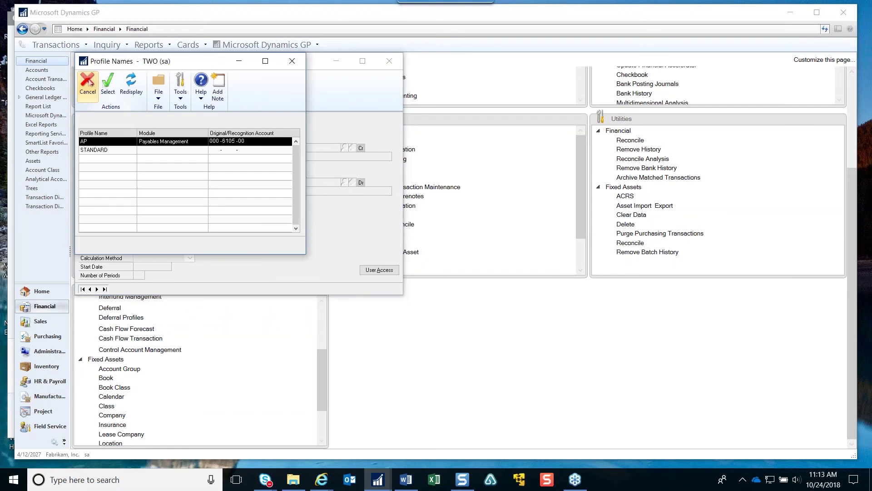
click(107, 82)
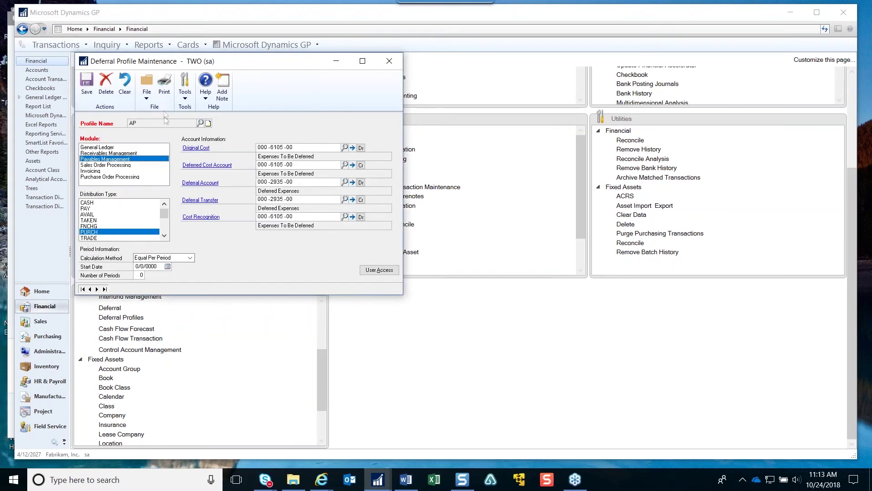
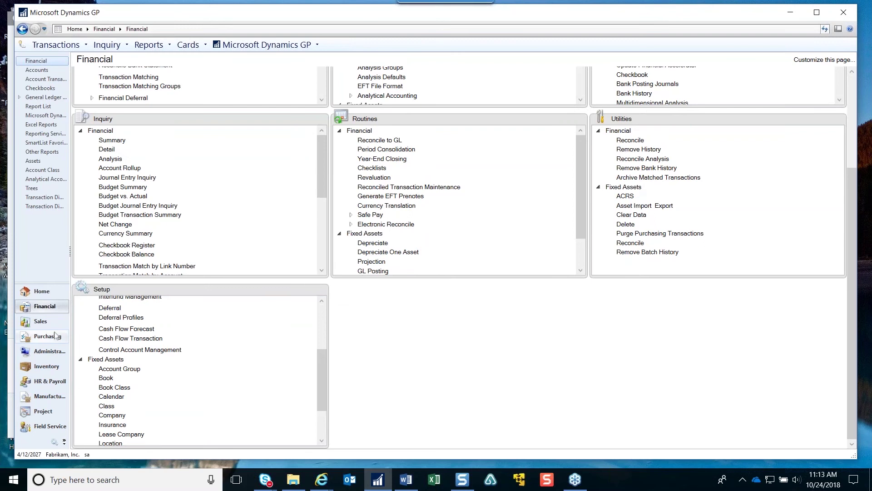
Step: Open Payables Transaction Entry from the Purchasing area and display the first saved transaction
click(54, 336)
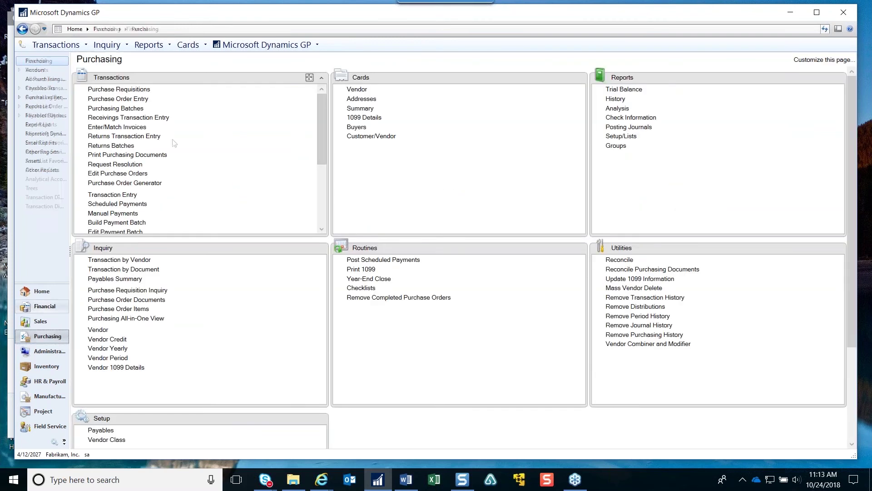
drag(322, 145, 323, 162)
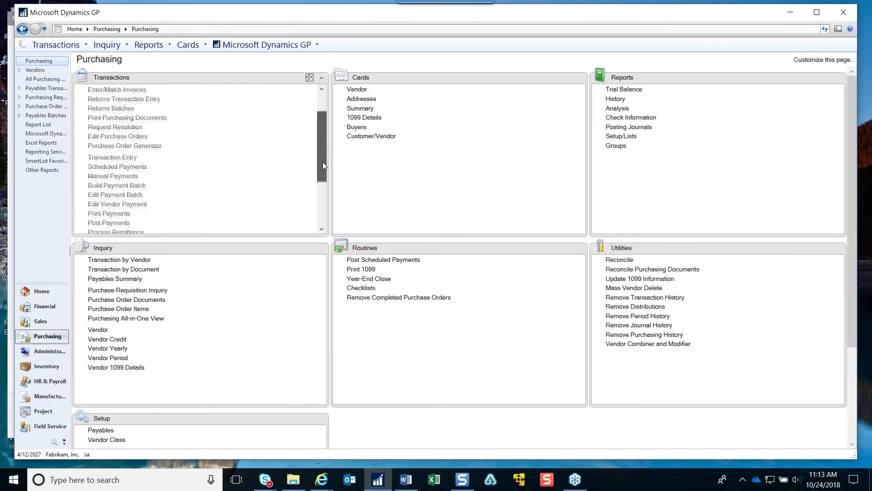
click(121, 158)
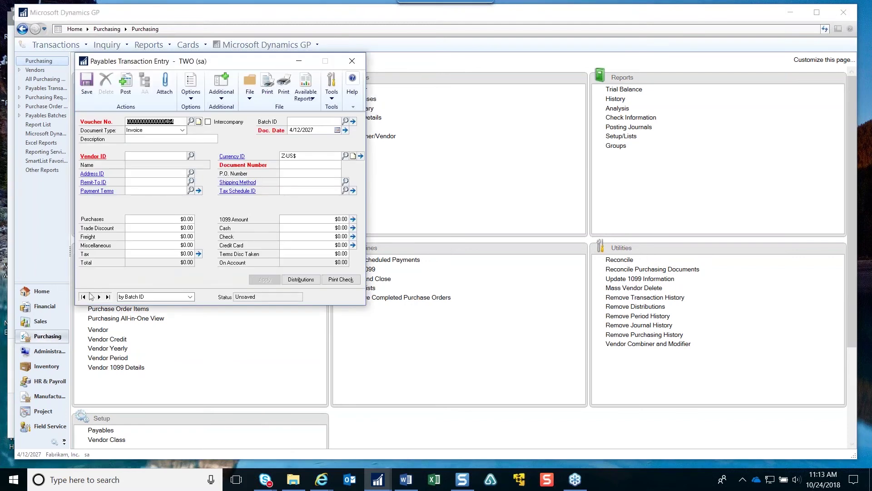
click(83, 297)
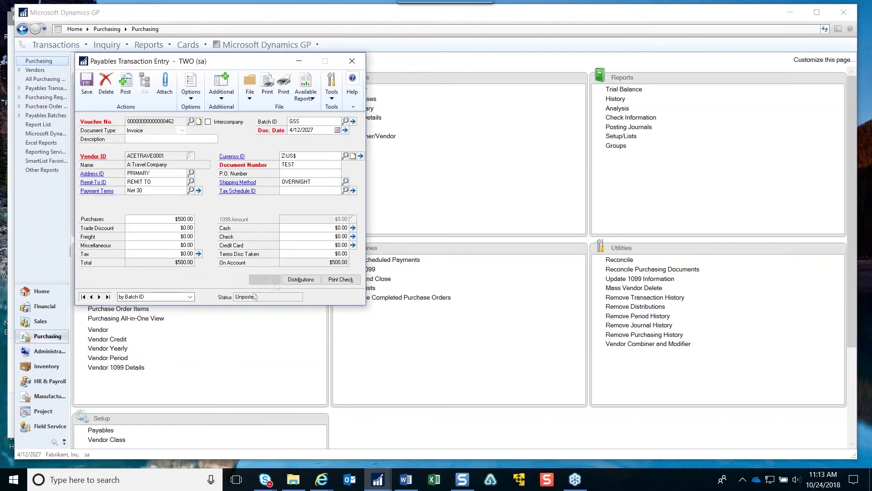
Step: Open the transaction's distributions and bring up Deferral Entry for the PURCH distribution line
click(300, 280)
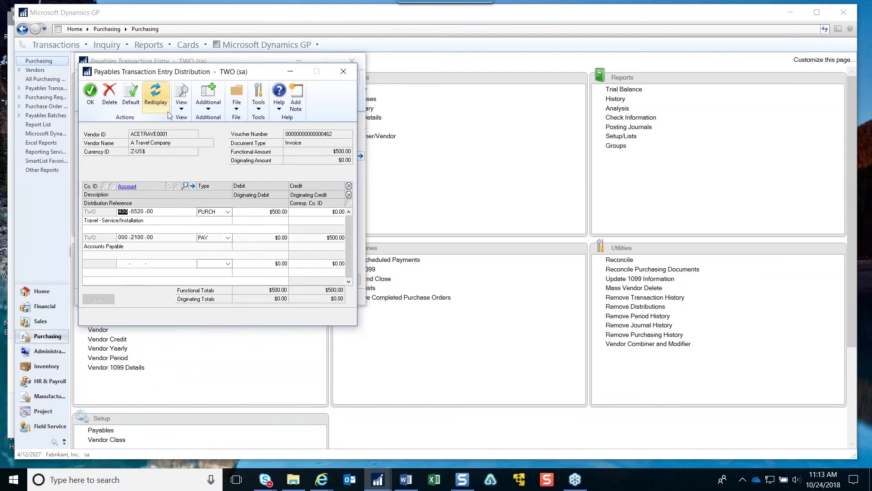
click(211, 114)
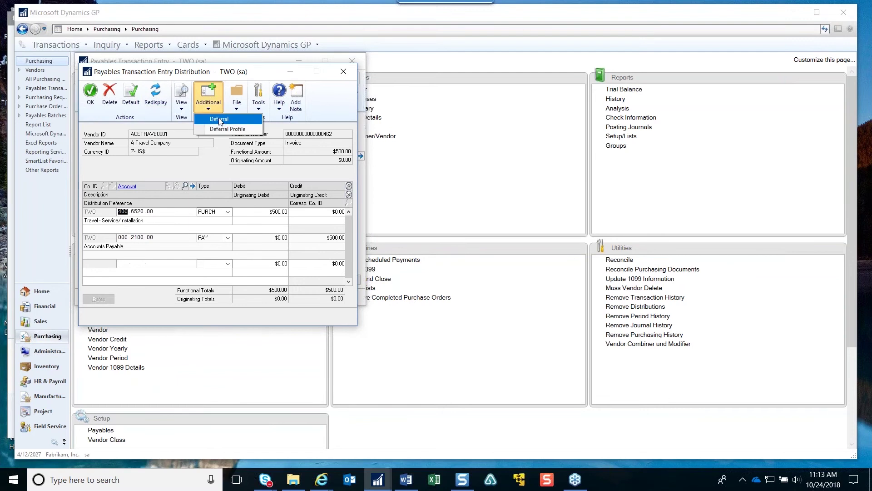
click(221, 119)
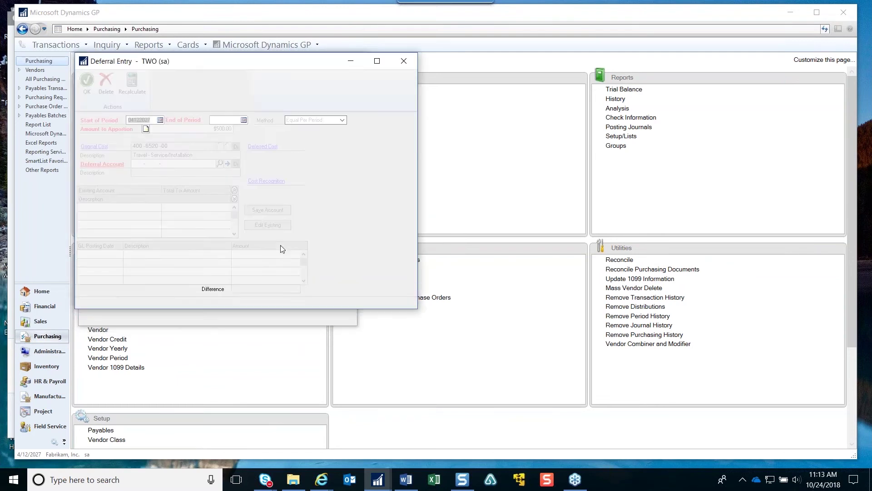
Step: Set the deferral's End of Period to 4/30/2028
click(168, 129)
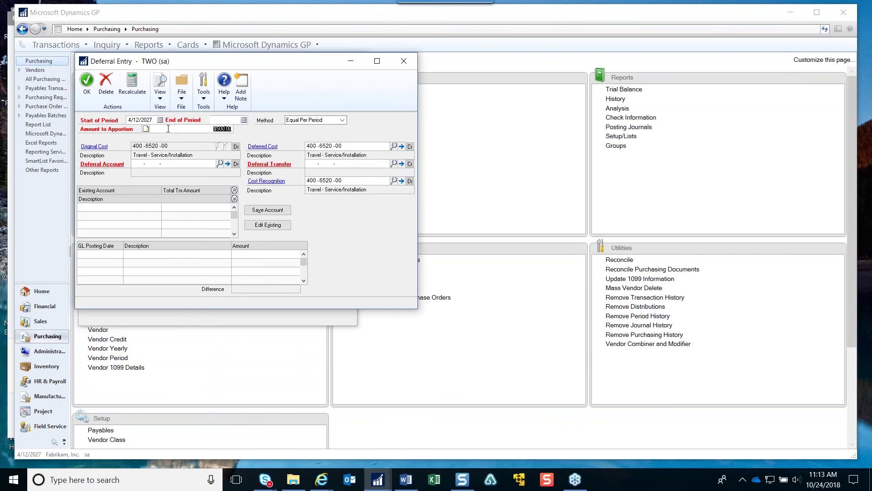
click(229, 121)
text(043028)
key(Tab)
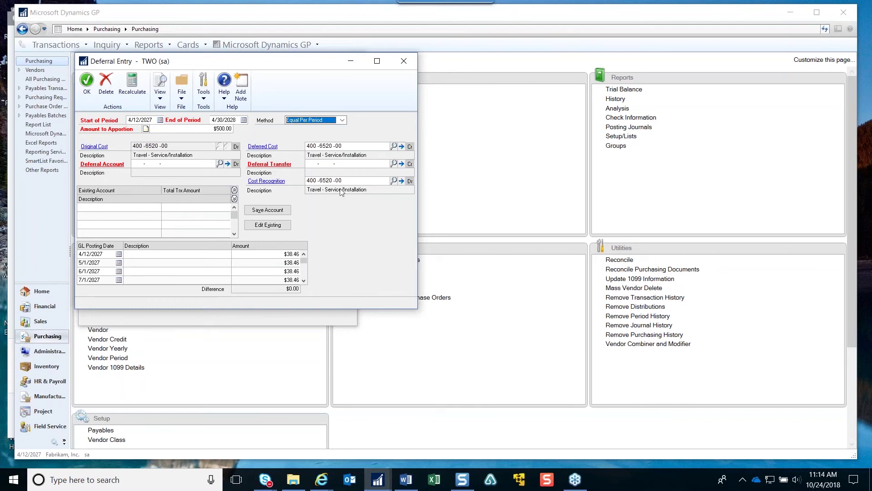
click(142, 164)
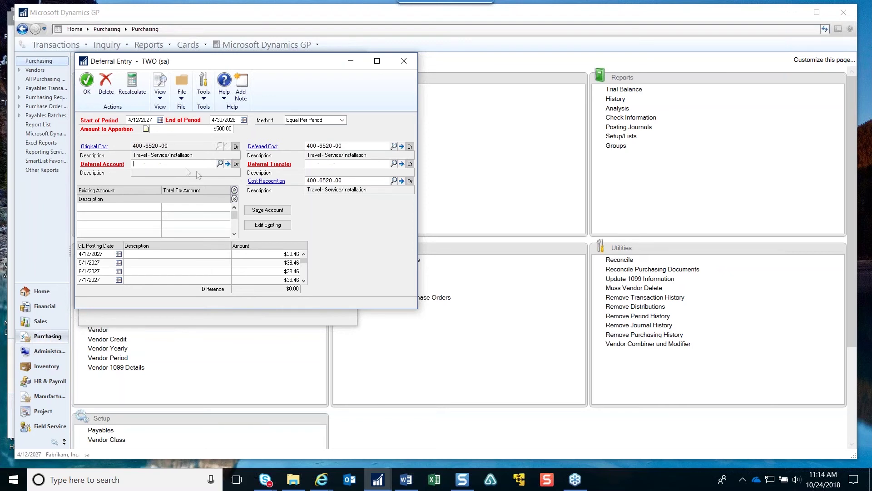
text(000 -2035 -00)
key(Tab)
drag(475, 269, 504, 224)
click(463, 266)
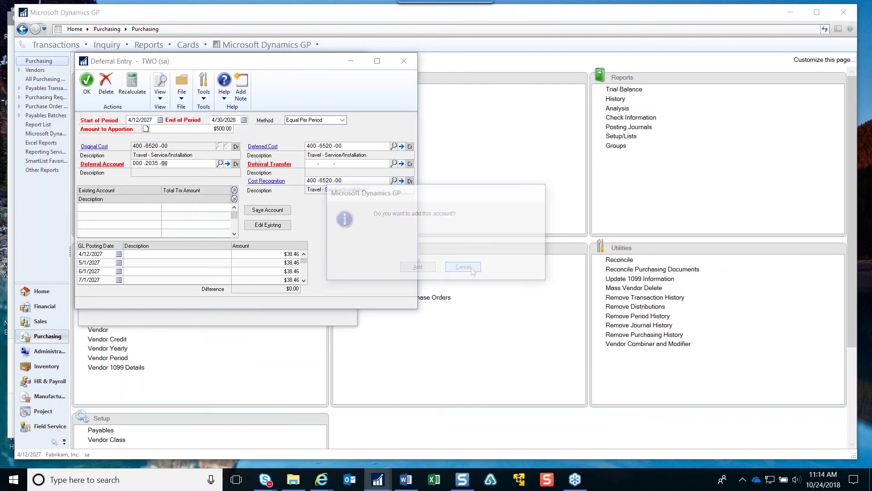
Step: Look up accounts by description with "def" and assign Deferred Expenses, 000-2935-00, as the Deferral Account
click(220, 163)
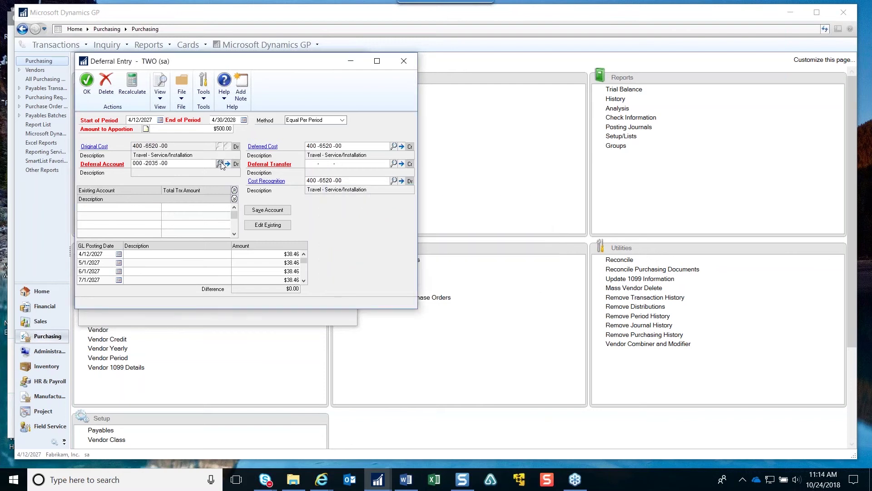
click(210, 186)
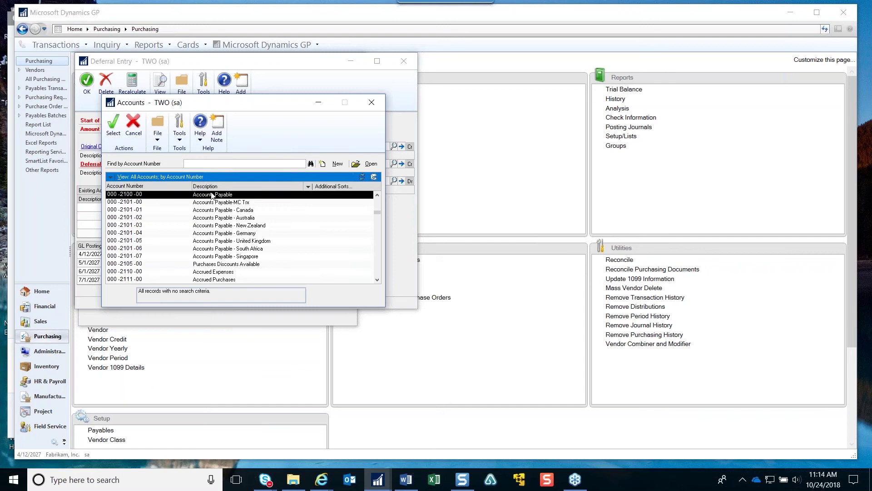
click(202, 165)
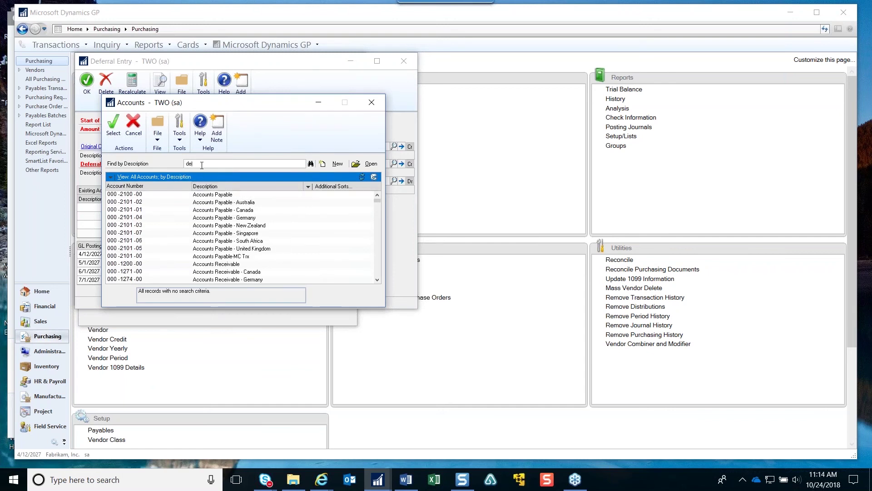
text(def)
key(Tab)
key(Return)
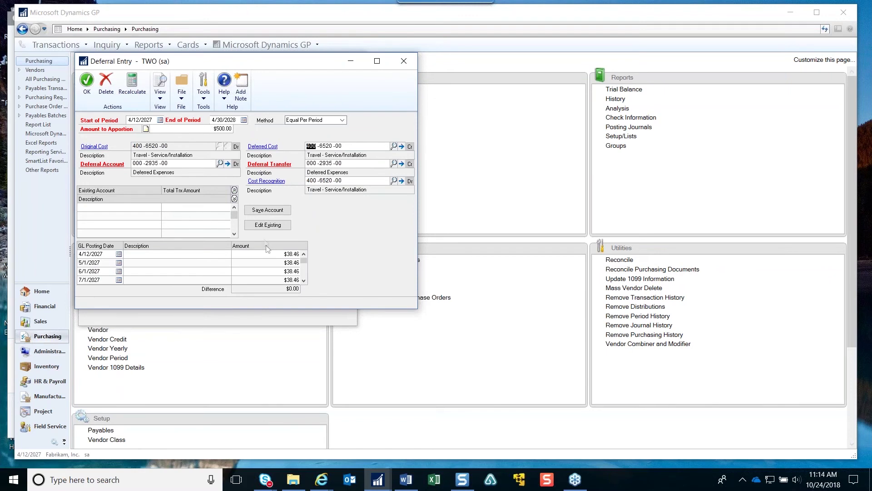
Step: Examine the GL posting dates and amounts in the deferral's schedule
click(304, 281)
click(304, 280)
click(304, 280)
click(304, 280)
click(304, 281)
Step: Delete the deferral transaction and close the distribution window
click(86, 84)
click(106, 83)
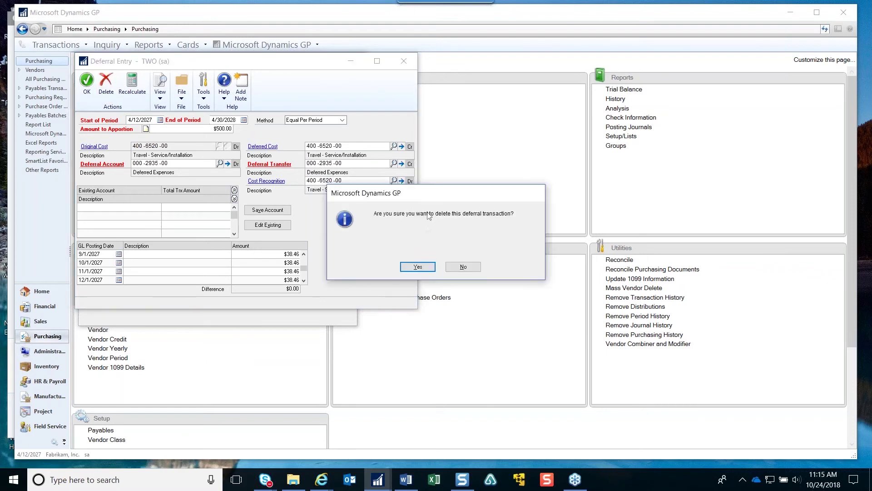
click(418, 267)
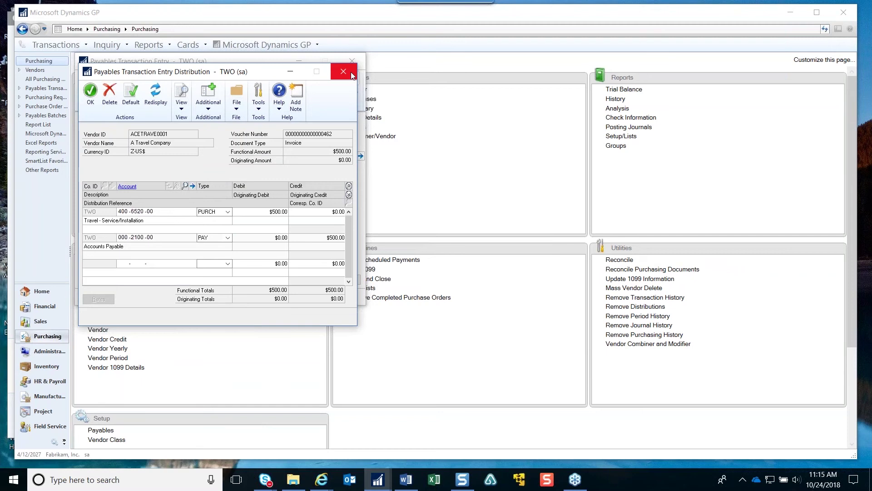
click(352, 74)
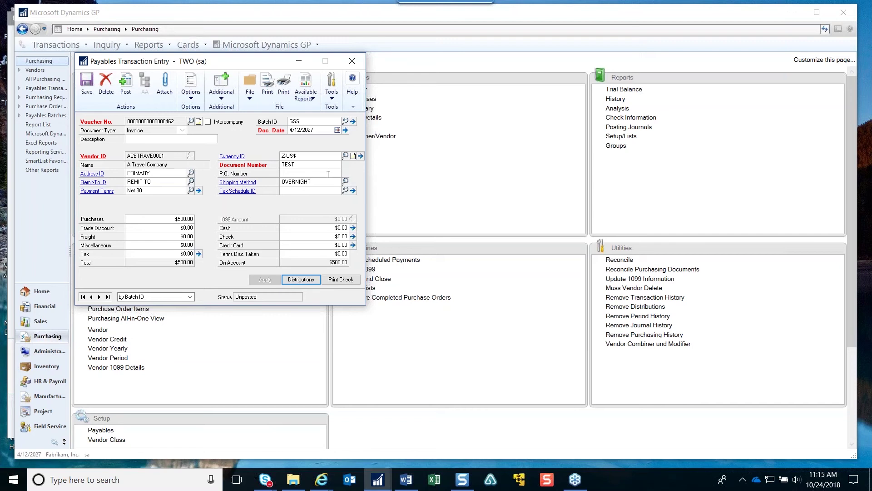
Step: Save the payables invoice in batch GSS and close the transaction entry window
click(85, 87)
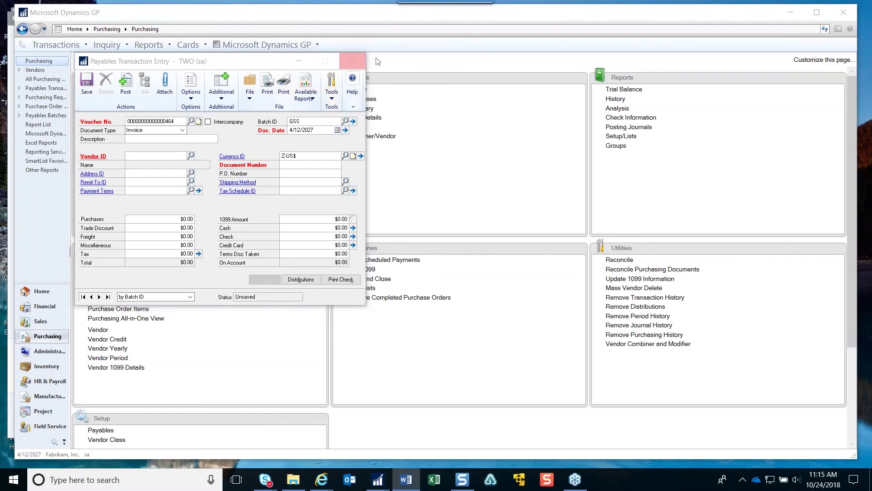
click(355, 61)
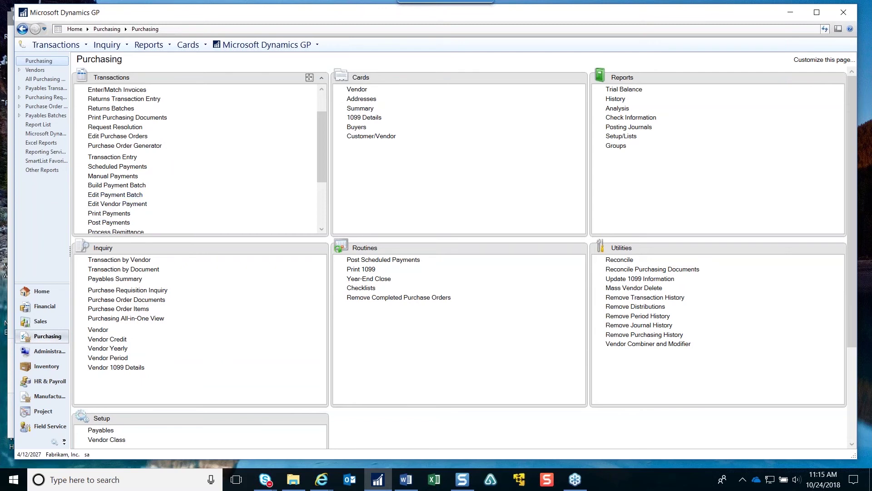
Step: Create a computer check payment batch named CA for editing, paying by check from the UPTOWN TRUST checkbook
click(115, 194)
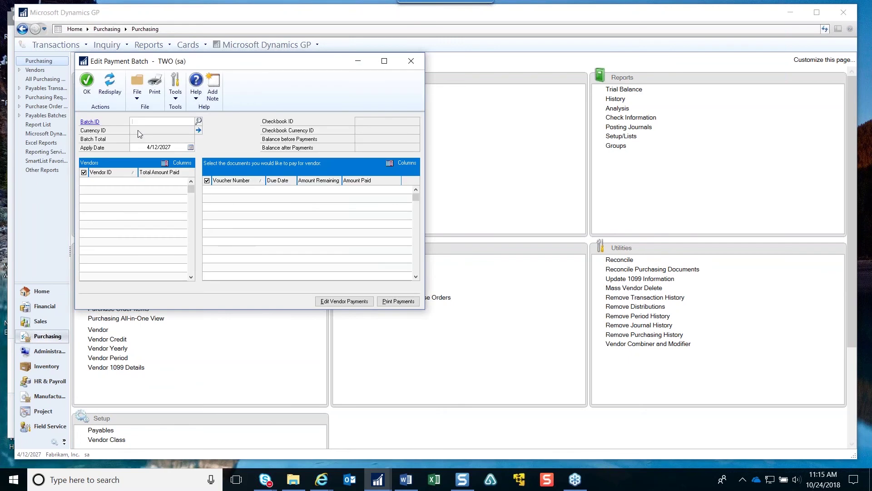
text(CA)
key(Tab)
click(416, 267)
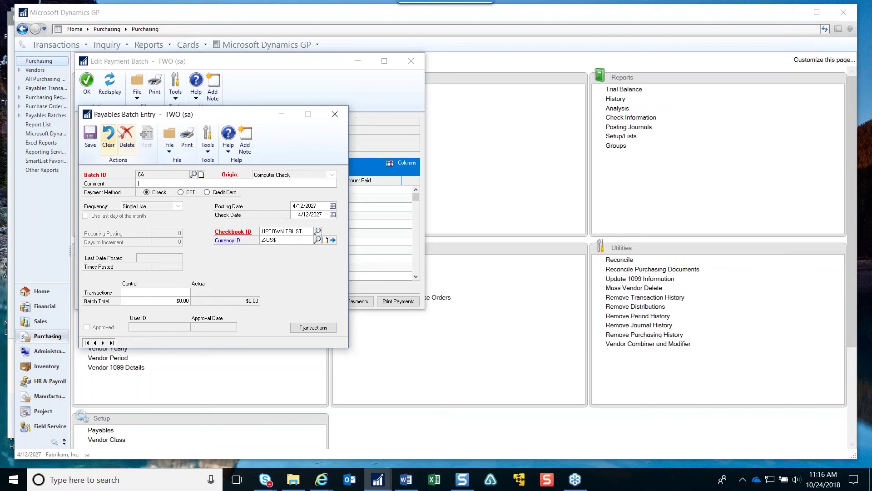
click(90, 138)
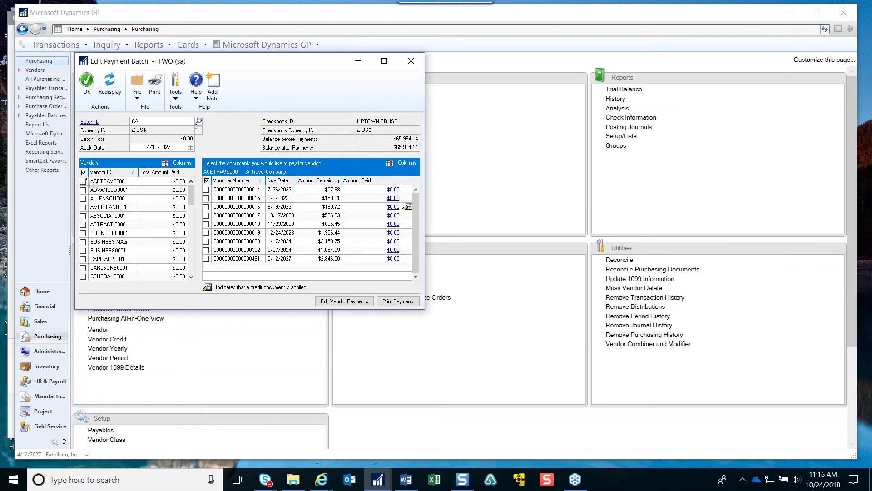
Step: Try to mark A Travel Company's first listed voucher, due 7/26/2023, for payment in the batch
click(207, 190)
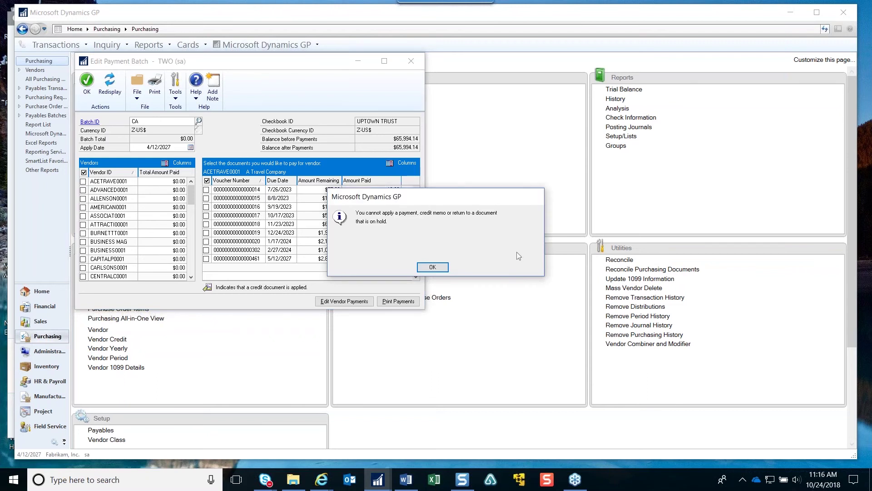
click(434, 267)
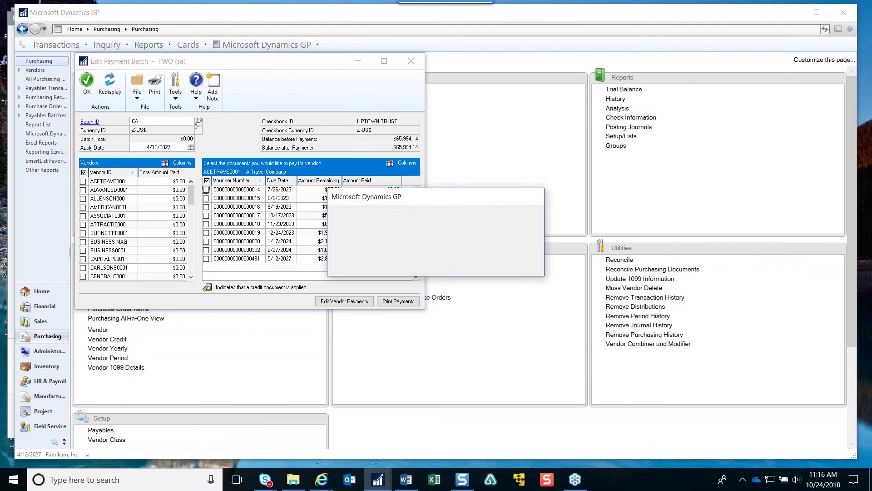
Step: Mark Advanced Office Systems' voucher due 11/22/2023 and Attractive Telephone Co.'s voucher due 2/26/2024 for payment
click(108, 190)
click(206, 190)
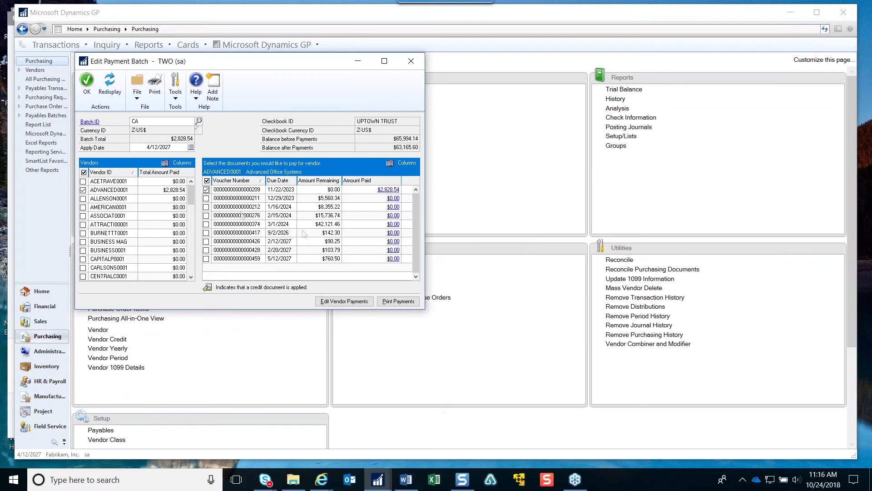
click(115, 224)
click(207, 224)
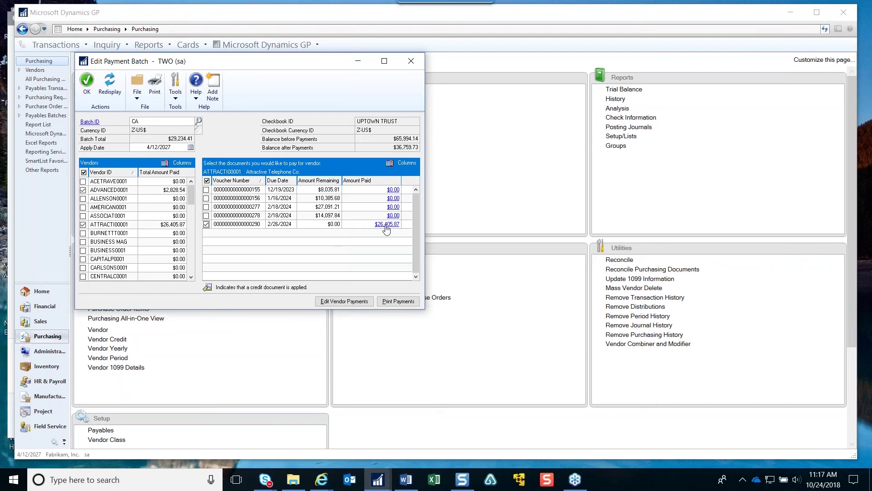
Step: Set the amount applied to document 114001 in Attractive Telephone Co.'s vendor payment to $15,000.00
click(337, 302)
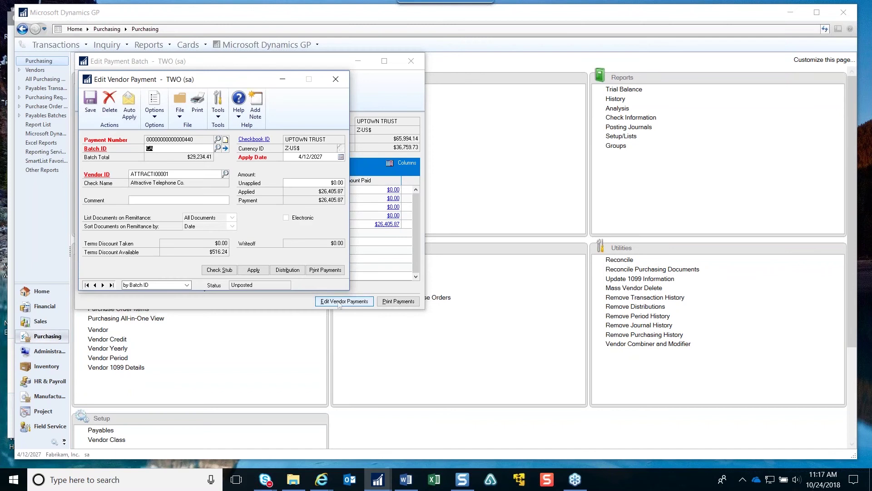
click(253, 269)
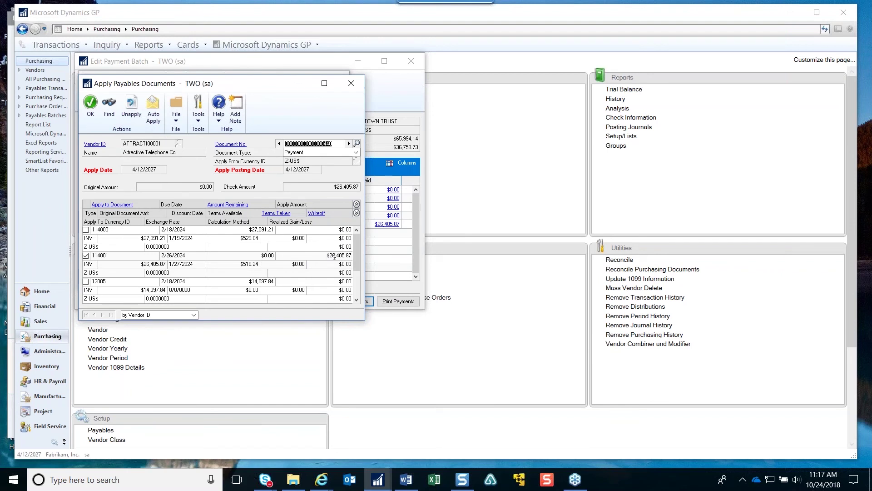
click(326, 257)
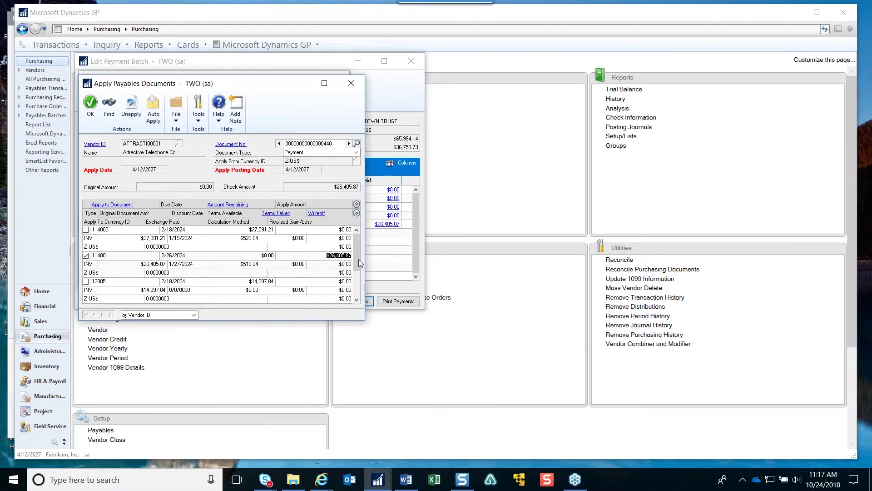
text(150000.00)
click(90, 114)
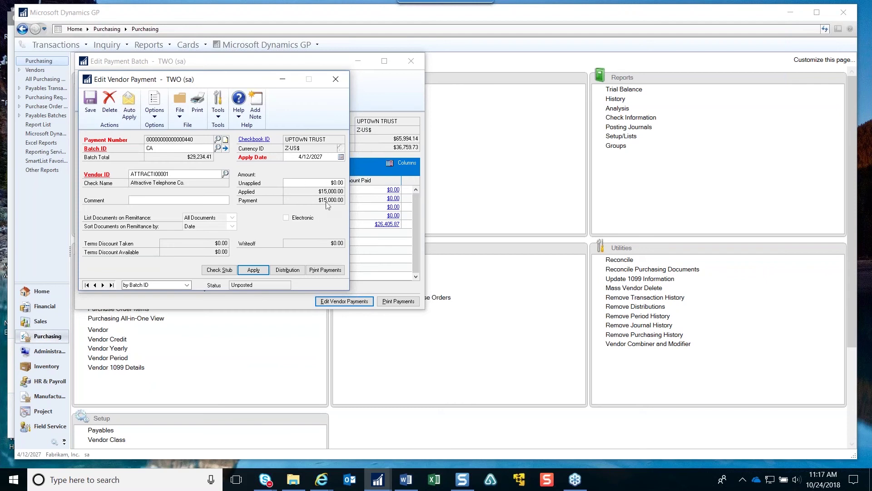
Step: Save the edited vendor payment and close the payment batch after rechecking Attractive Telephone Co.'s vouchers
click(89, 103)
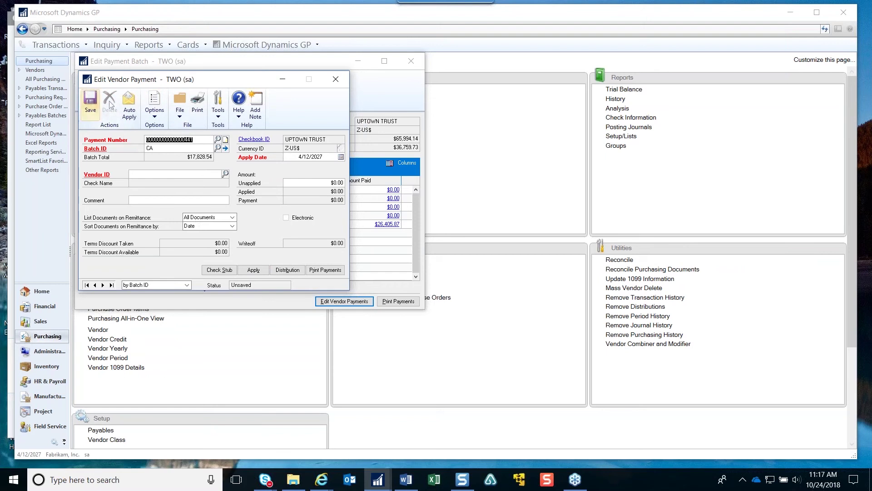
click(336, 79)
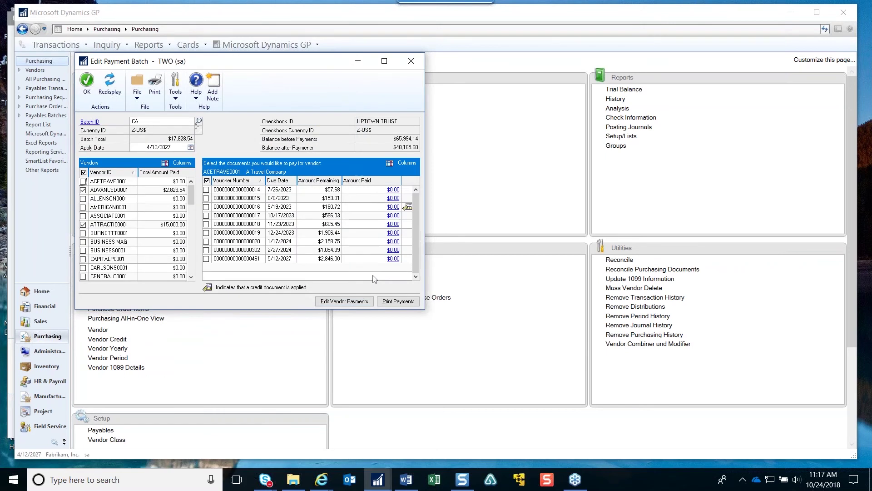
click(161, 225)
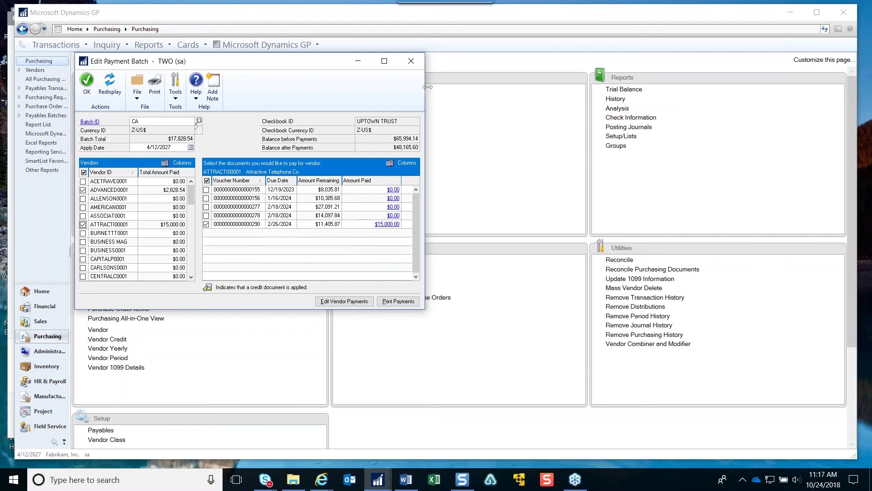
click(84, 83)
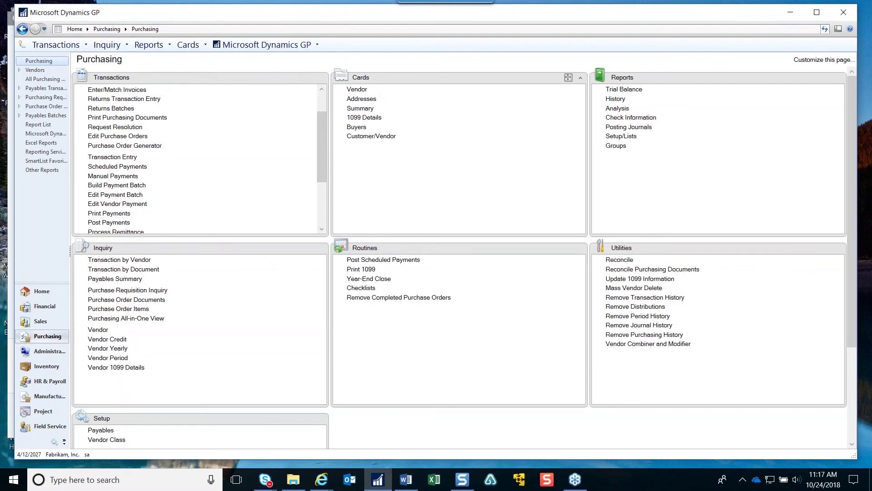
Step: Open the additional Purchases accounts on A Travel Company's vendor card and place that window beside the vendor account list
click(358, 91)
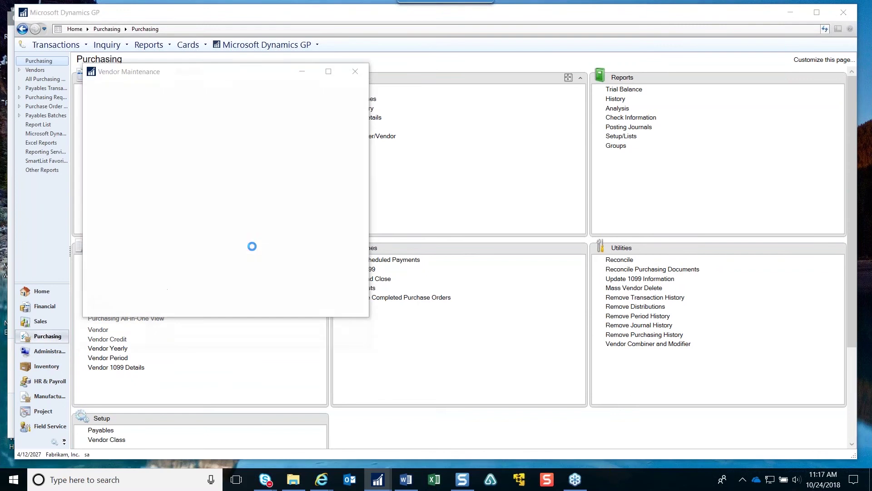
click(91, 340)
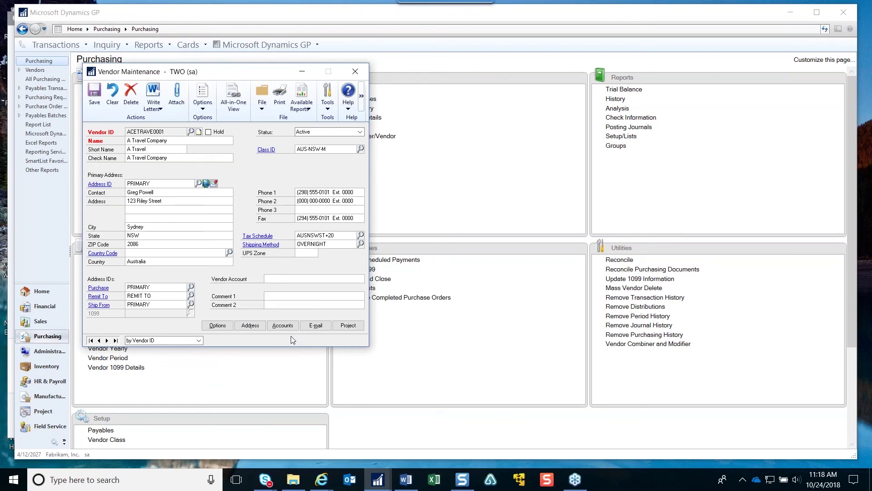
click(282, 325)
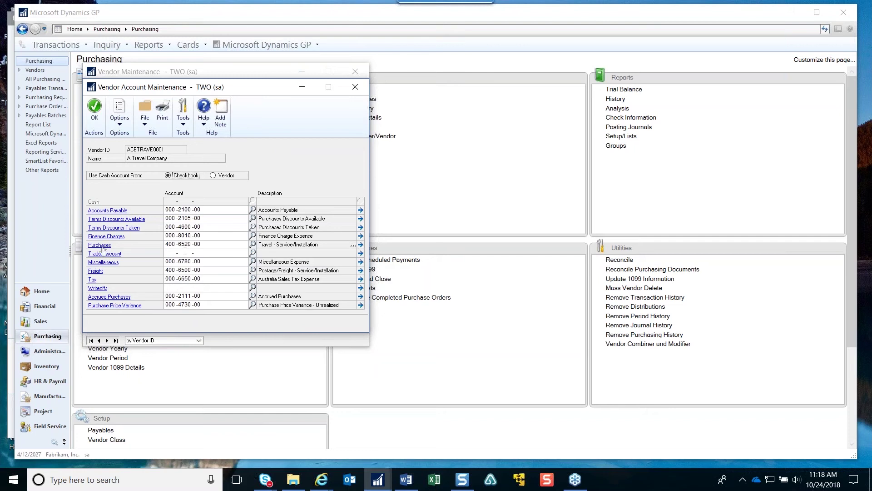
click(354, 246)
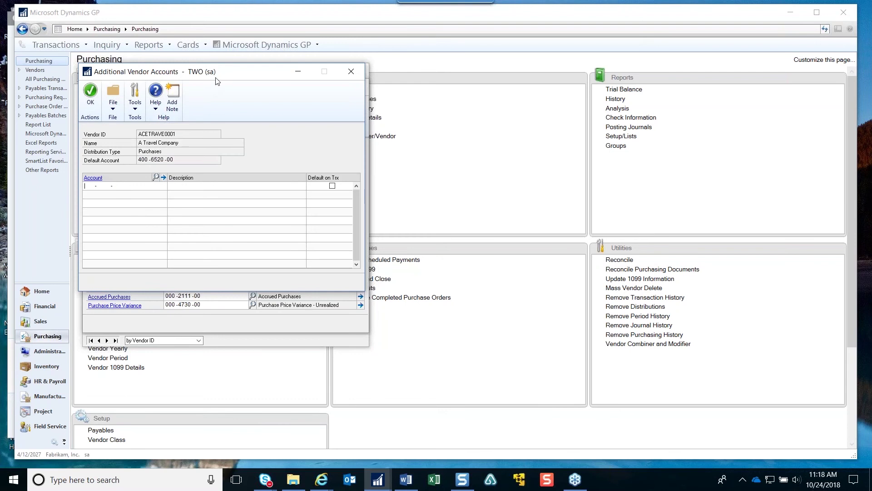
drag(217, 81, 423, 99)
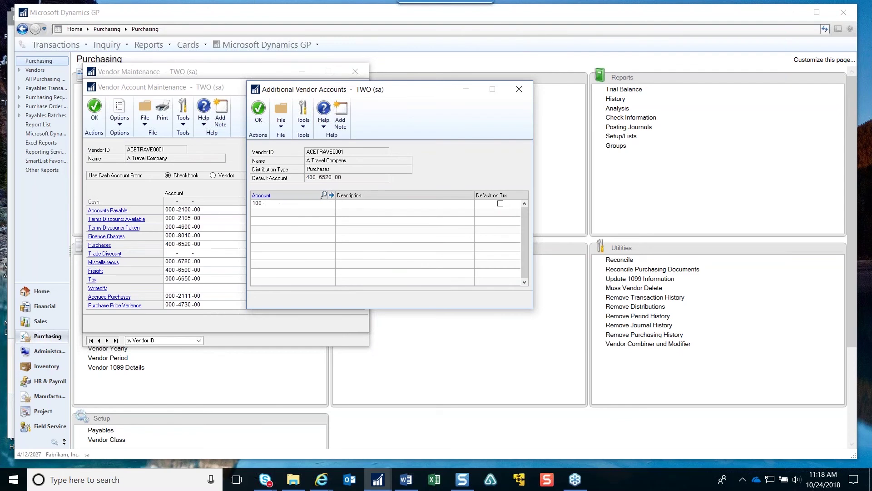
Step: Add 100-6520-00, 200-6520-00 and 400-6520-00 as additional Purchases accounts for A Travel Company
text(520 -00)
key(Tab)
key(Tab)
text(2006520)
key(Tab)
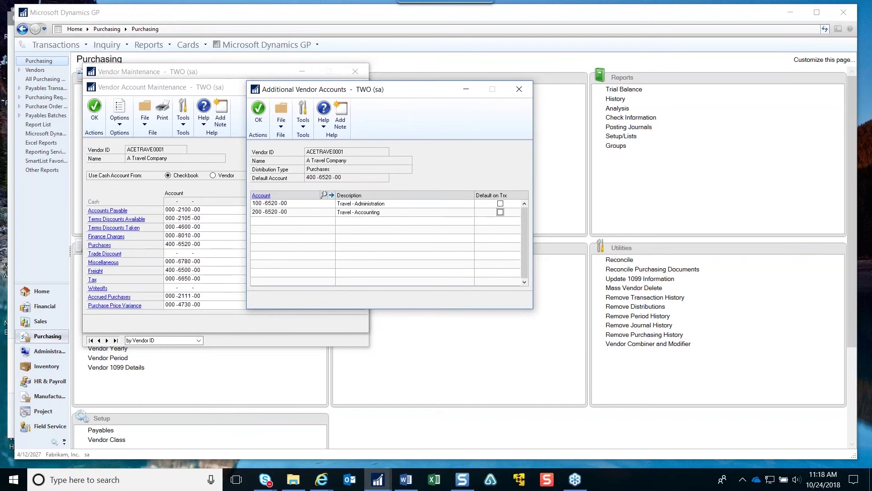
key(Tab)
text(400 -6520)
key(Tab)
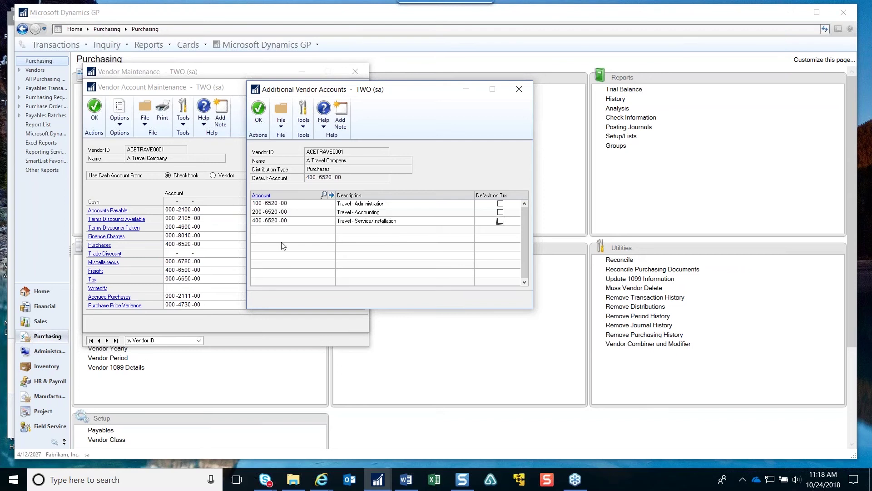
Step: Set all three additional Purchases accounts to default on transactions and confirm the vendor's account settings
click(501, 204)
click(501, 213)
click(501, 221)
click(260, 114)
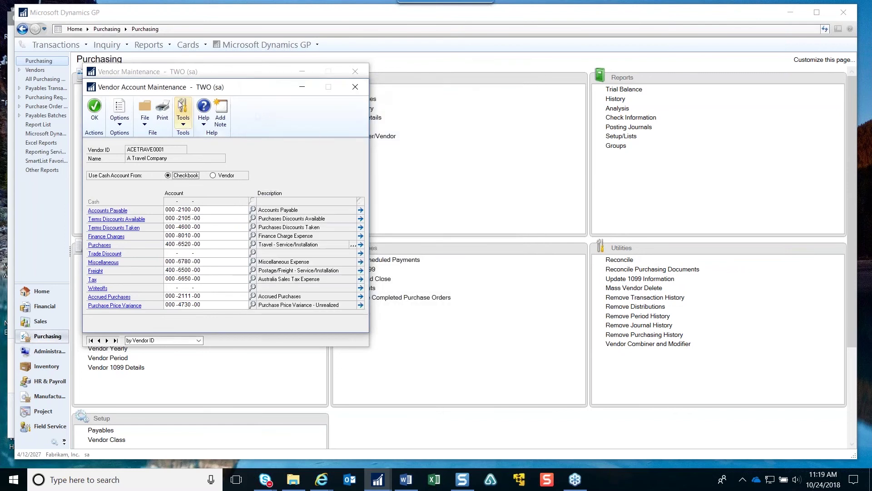
click(95, 109)
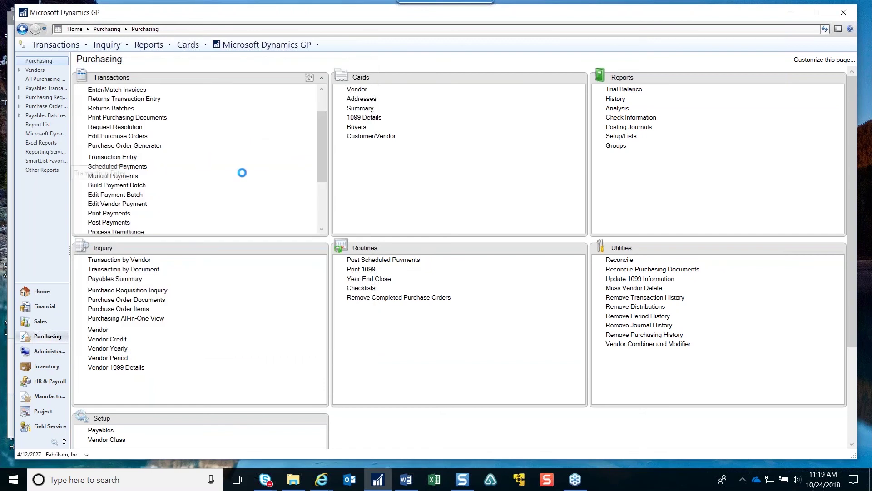
Step: Start a new payables invoice and choose A Travel Company as its vendor
click(159, 155)
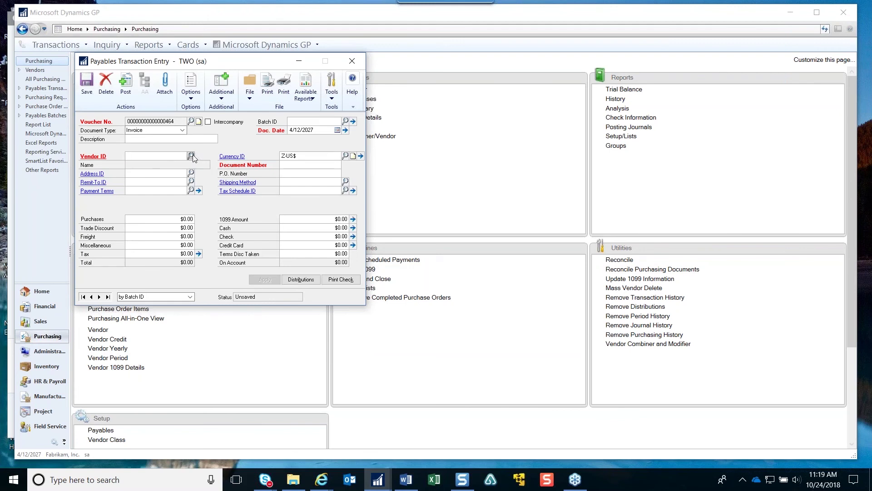
click(191, 155)
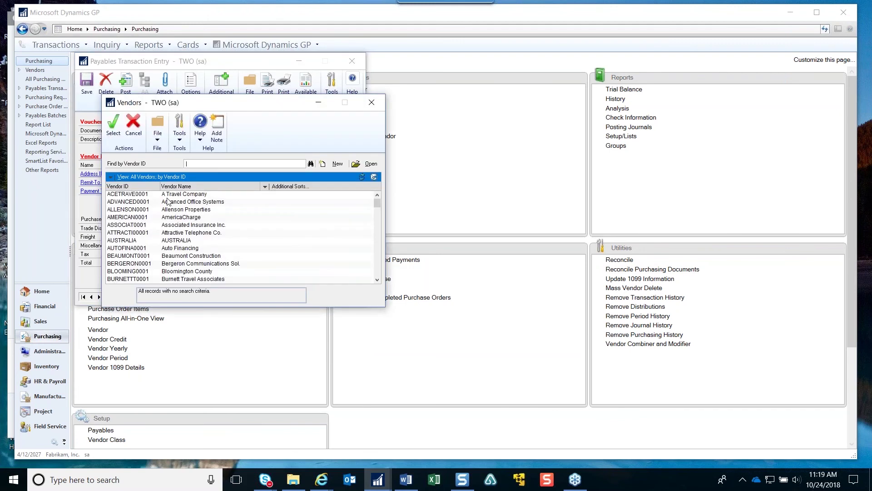
click(179, 195)
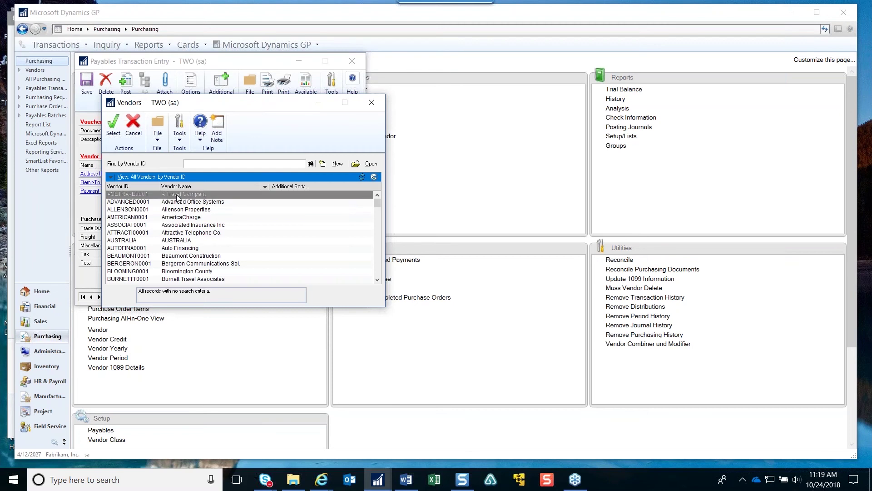
double_click(177, 194)
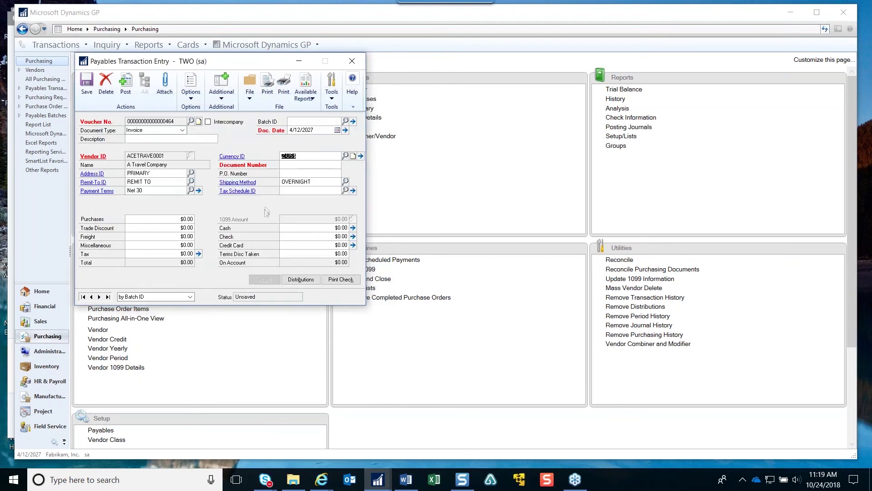
Step: Try TEST as the invoice's document number and replace it with 123TEST
click(292, 165)
text(TEST)
key(Tab)
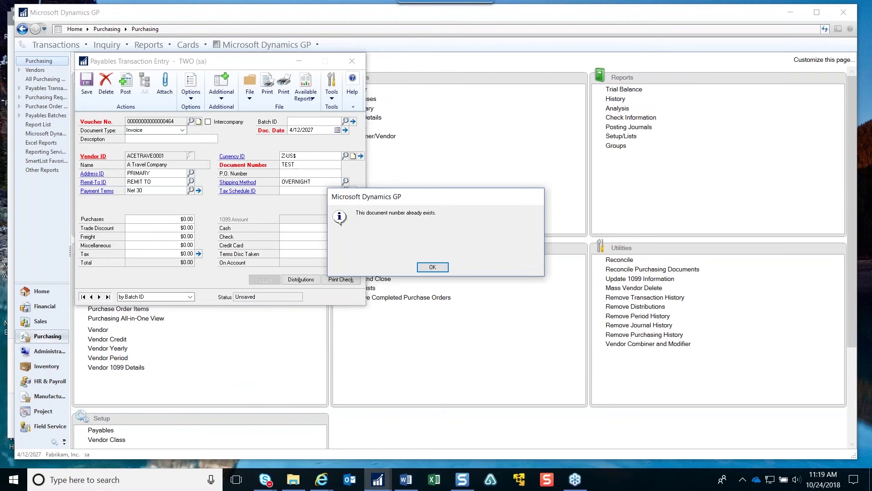
click(432, 267)
text(123TEST)
key(Tab)
key(Tab)
key(Tab)
key(Tab)
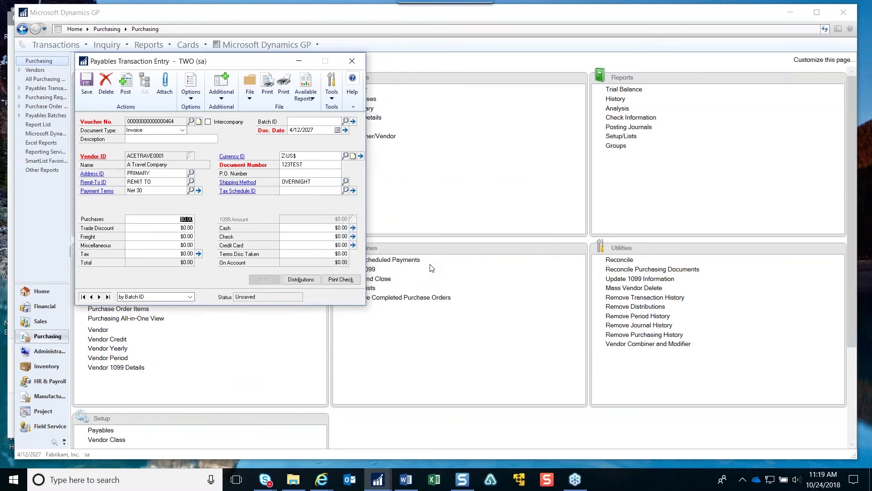
Step: Set the invoice's Purchases amount to $5,000.00 and show its distributions as single-line entries
text(5000)
key(Tab)
click(301, 279)
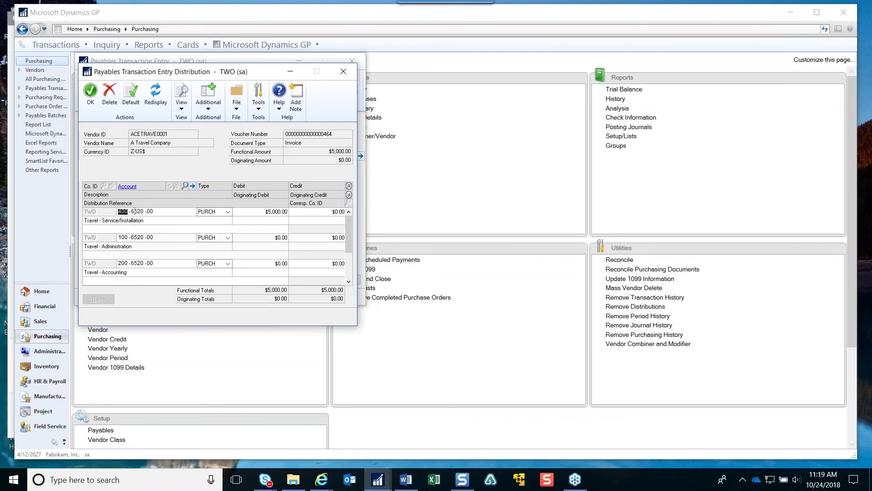
click(348, 186)
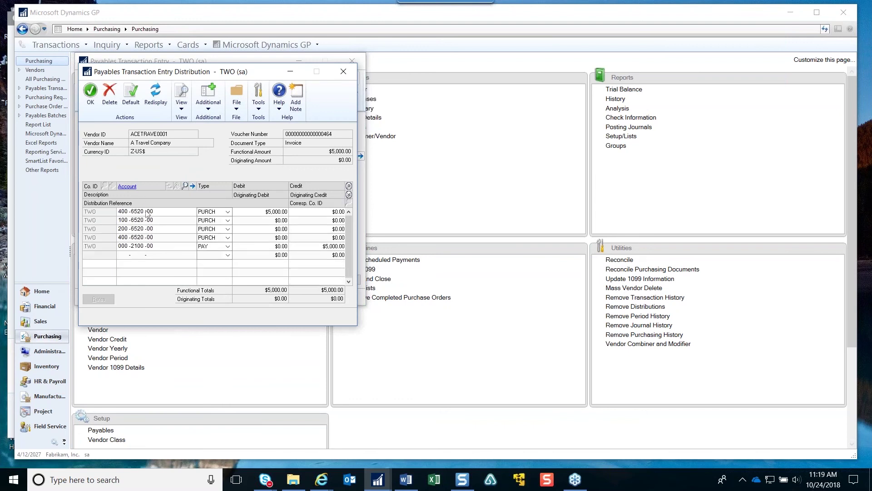
click(255, 212)
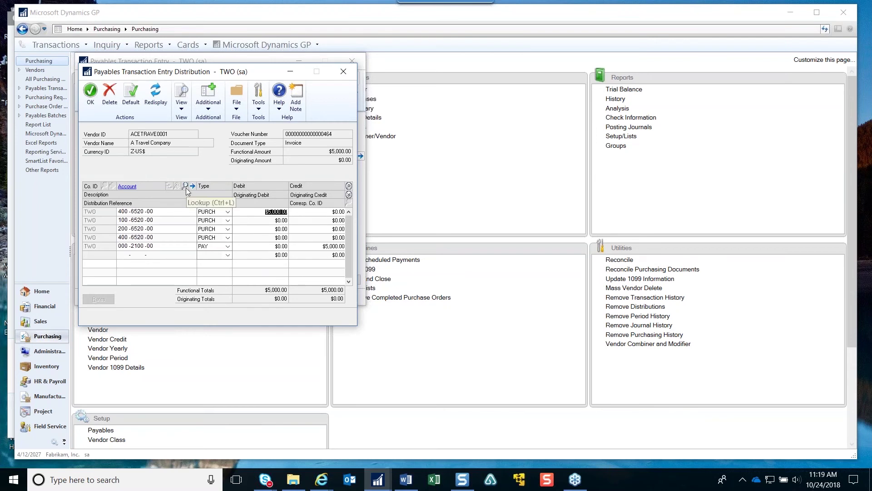
Step: Look up the vendor's purchasing accounts from the distribution lines, widen the list to all accounts, and close it without choosing one
click(185, 187)
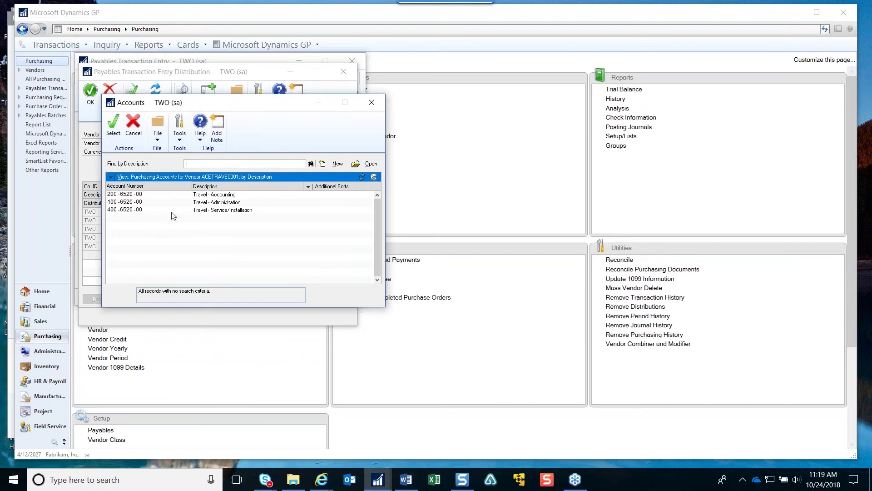
click(148, 176)
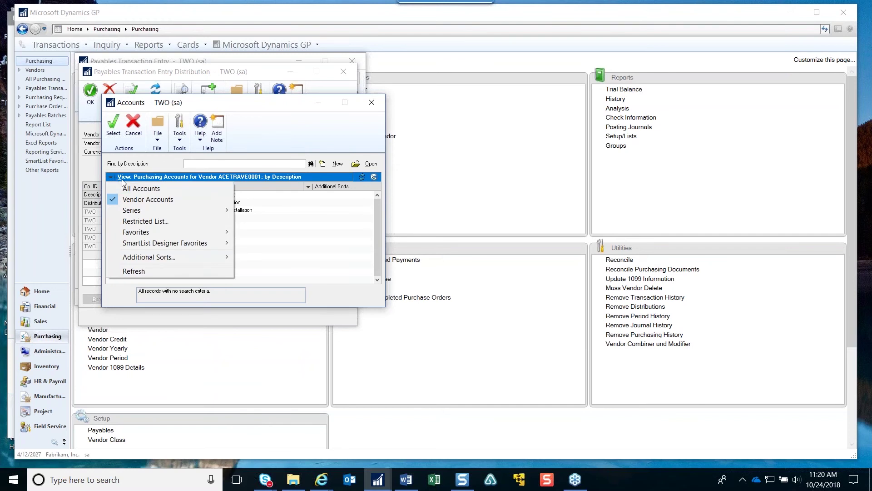
click(142, 189)
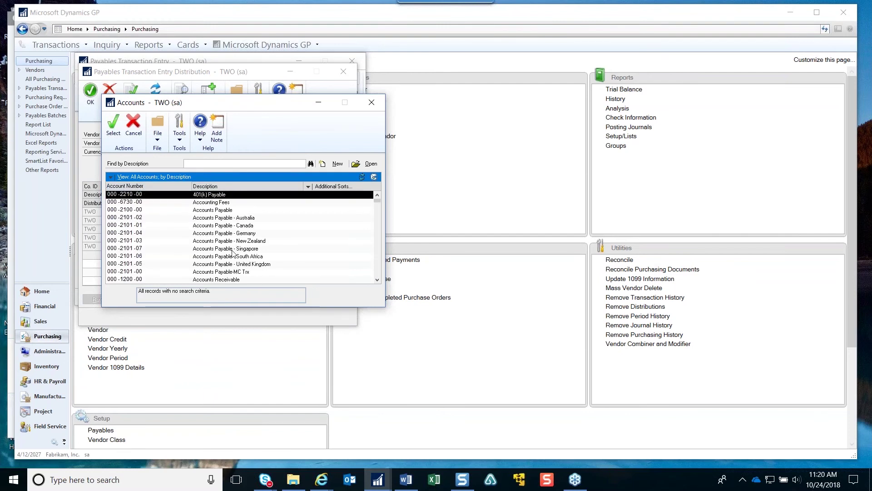
click(372, 102)
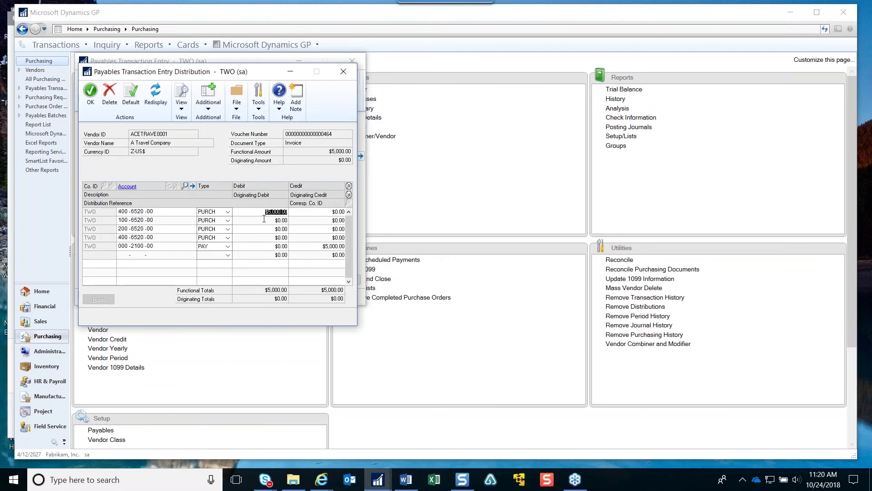
Step: Spread the invoice's debit across the PURCH distribution lines, entering 2500 for the first 400-6520-00 line and 1500 for 200-6520-00
text(2500)
key(Tab)
key(Tab)
key(Tab)
key(Tab)
key(Tab)
key(Tab)
text(10)
key(Tab)
key(Tab)
key(Tab)
key(Tab)
key(Tab)
key(Tab)
text(1500)
key(Tab)
Step: Revise the debit on the 100-6520-00 distribution line and accept the invoice's distributions
click(263, 220)
text(30)
key(Tab)
key(Tab)
key(Tab)
key(Tab)
text(0)
key(Tab)
click(90, 91)
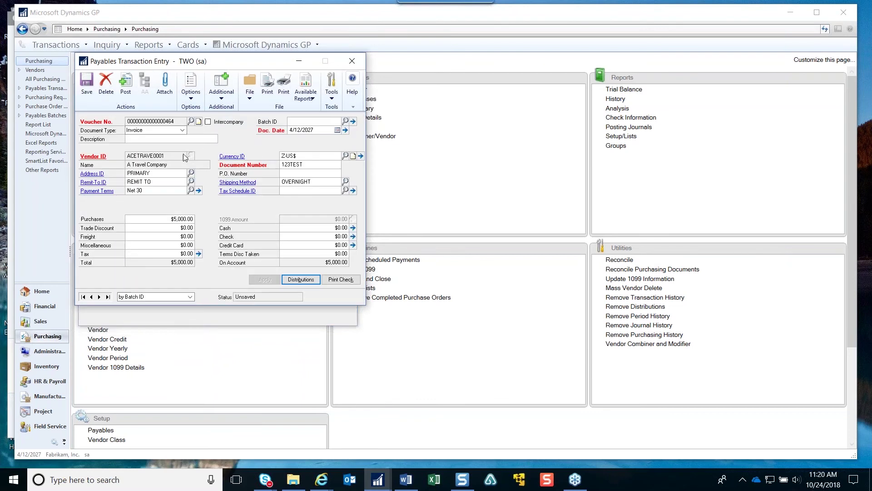
Step: Save the invoice in a new payables batch with the ID CA and close transaction entry
click(87, 84)
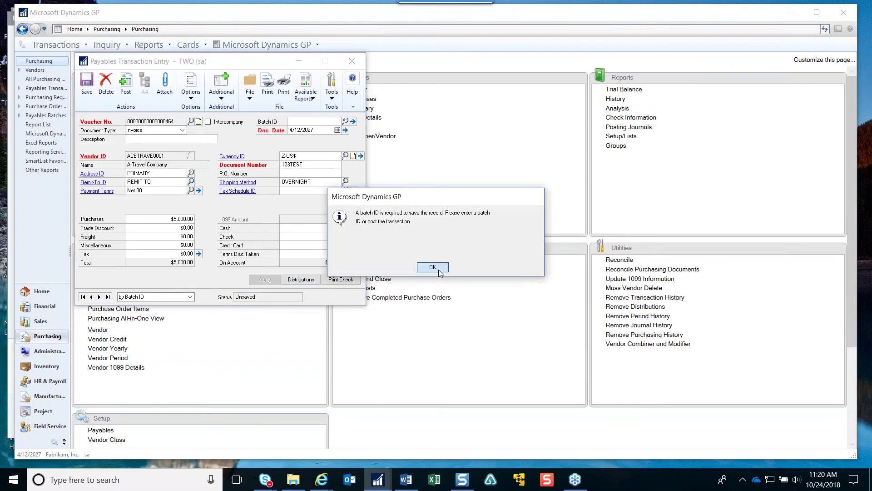
click(433, 268)
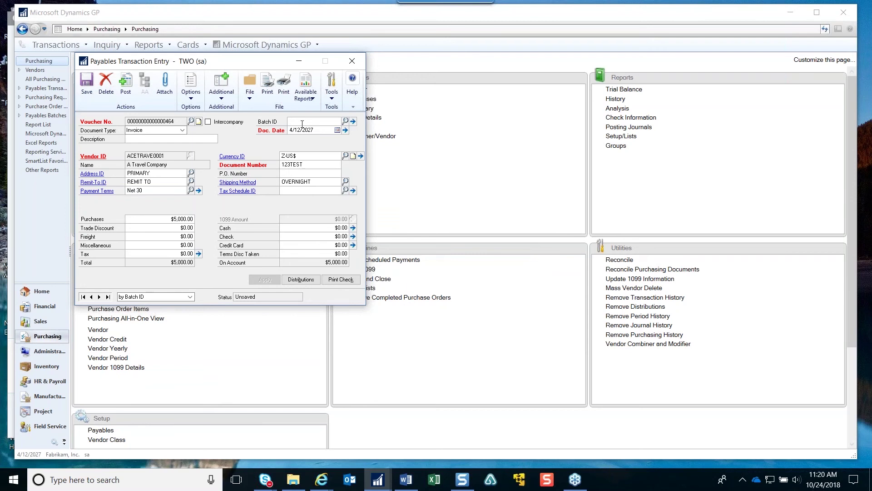
text(CA)
key(Tab)
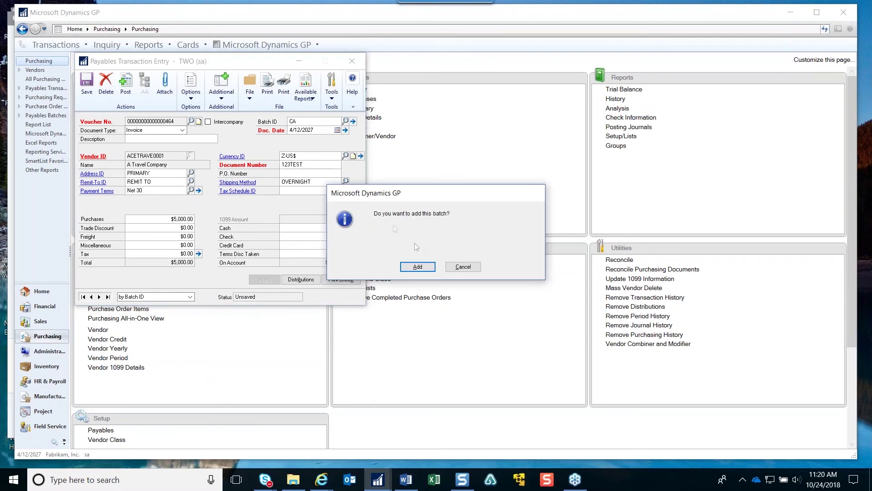
click(417, 268)
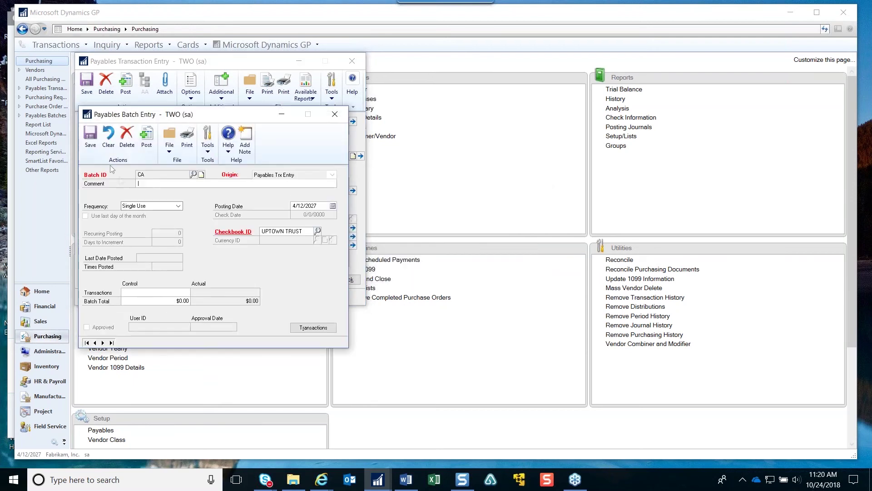
click(90, 139)
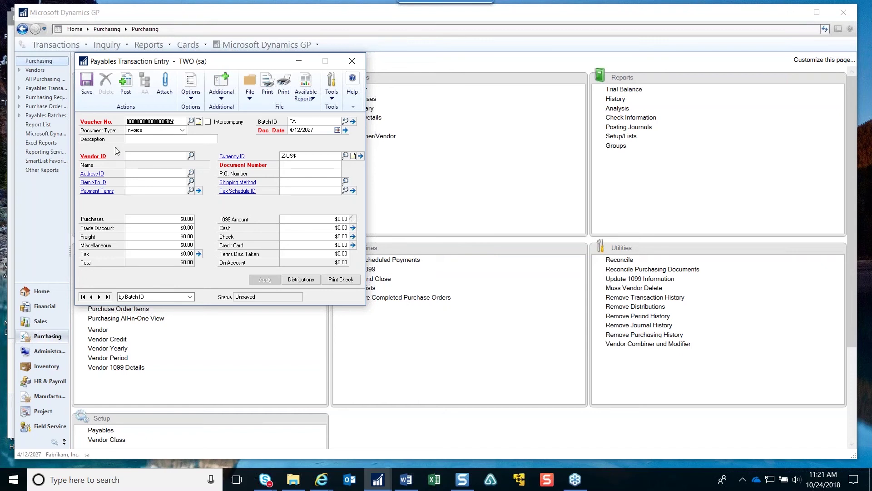
click(406, 479)
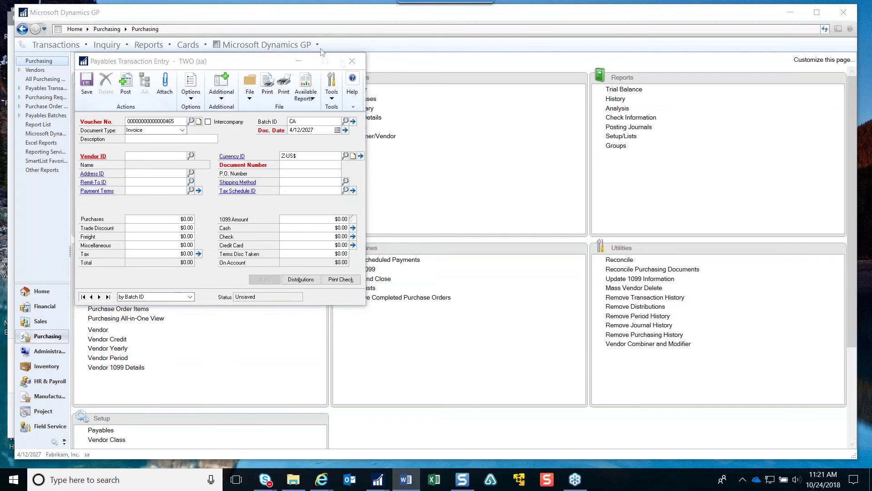
click(358, 61)
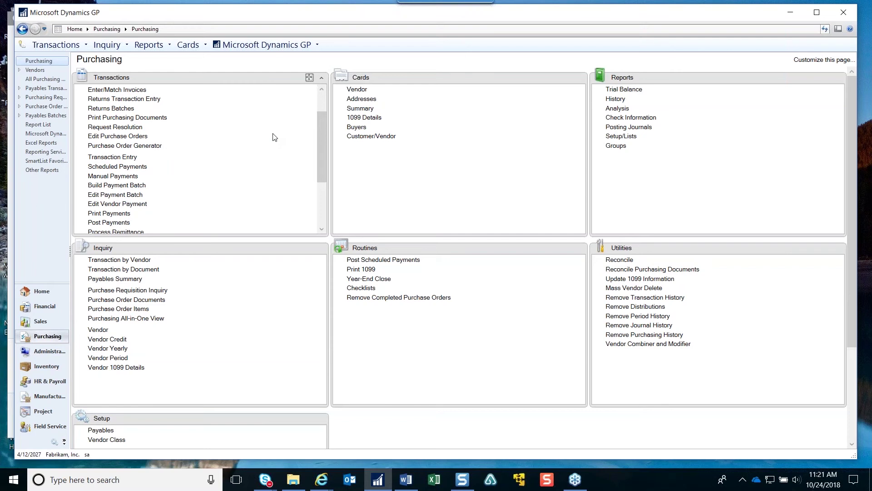
Step: Open Advanced Office Systems' first invoice in Edit Transaction Information, check its due date field, and close it without changes
drag(321, 138, 325, 181)
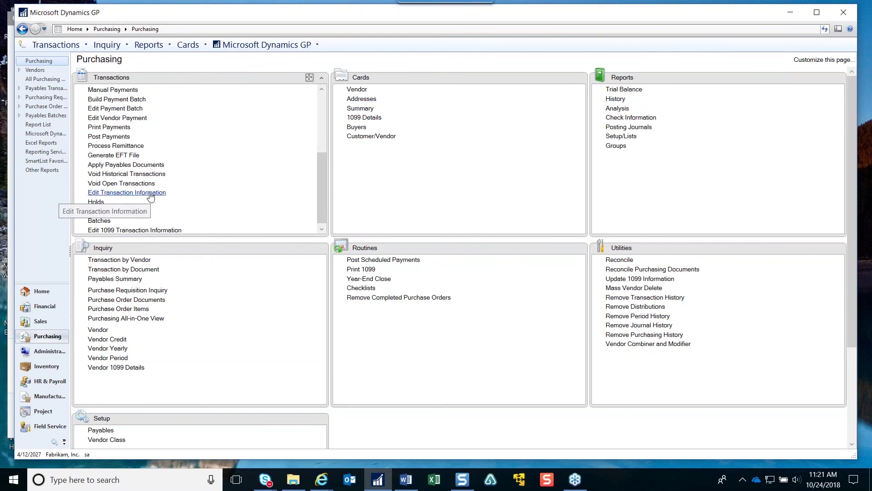
click(127, 192)
click(205, 183)
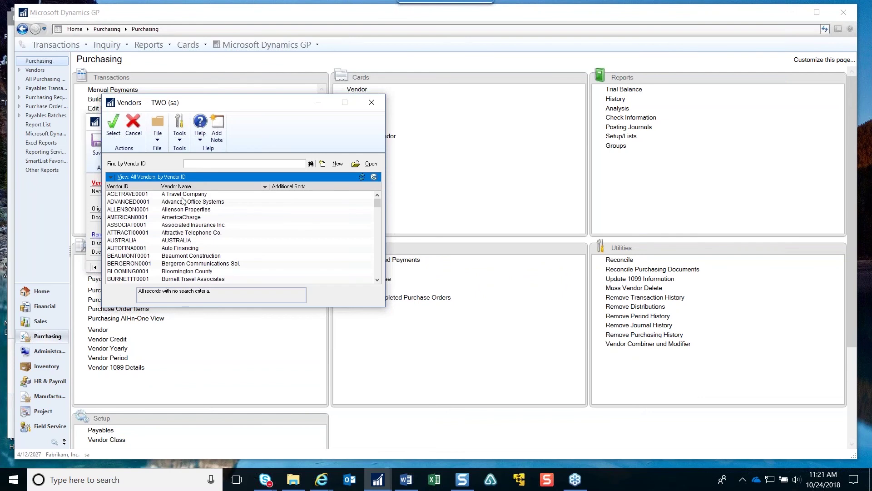
double_click(185, 202)
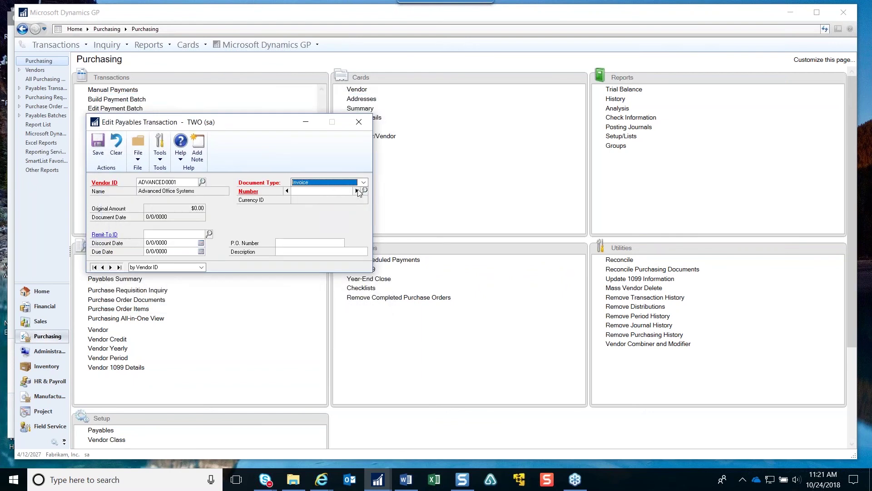
click(357, 192)
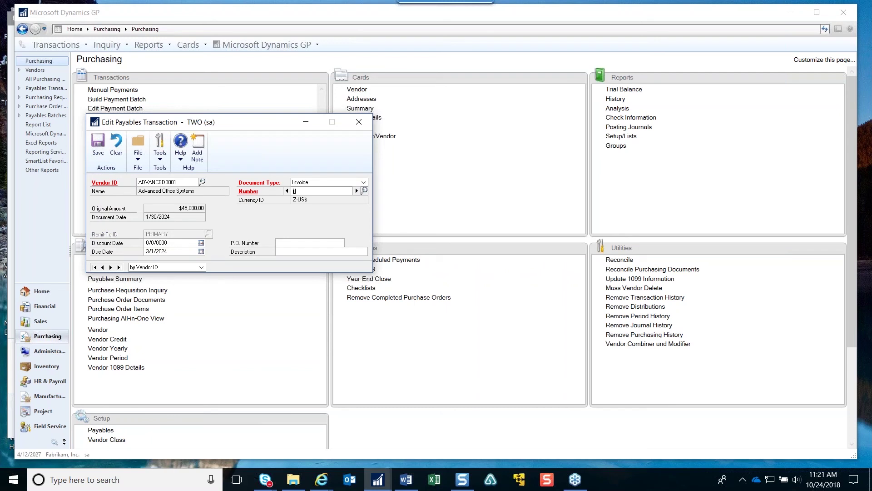
click(182, 251)
key(Tab)
click(361, 122)
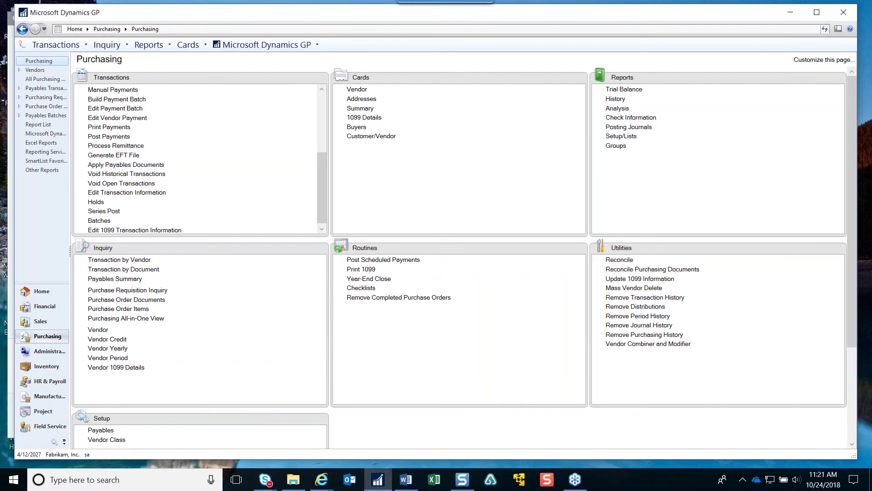
Step: Open the vendor lookup from a blank vendor card and set its view to exclude inactive vendors
key(alt+Tab)
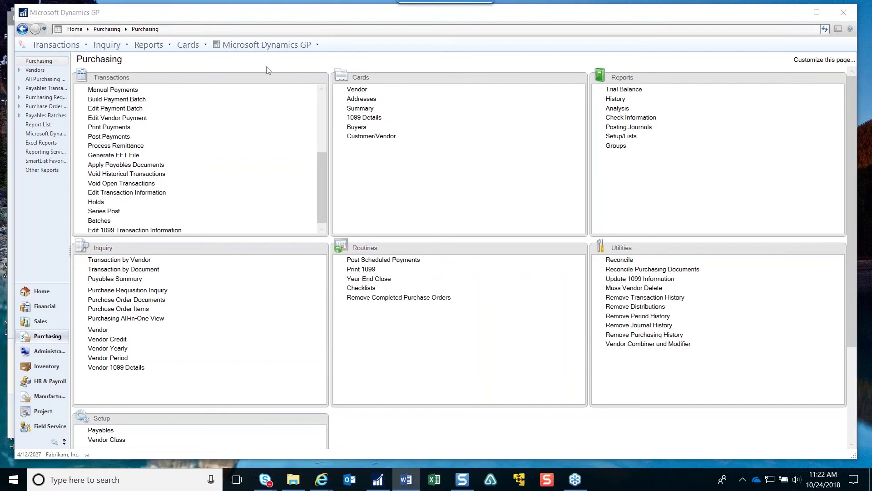
click(360, 93)
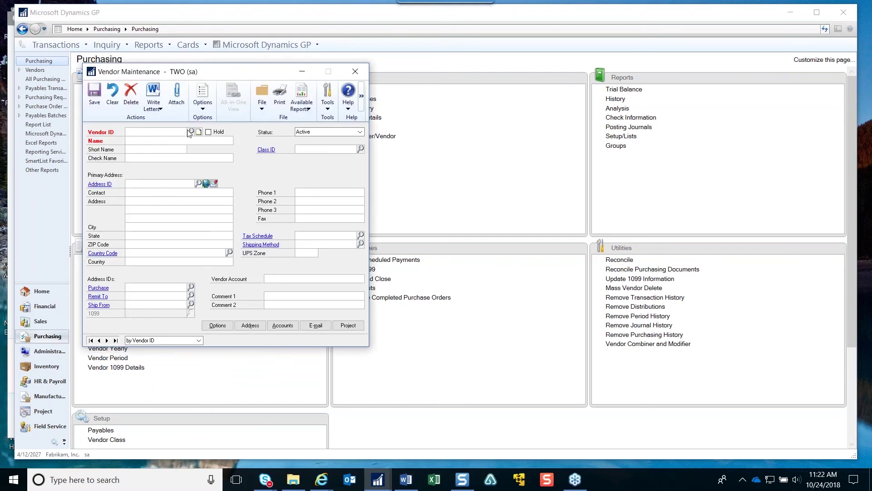
click(191, 131)
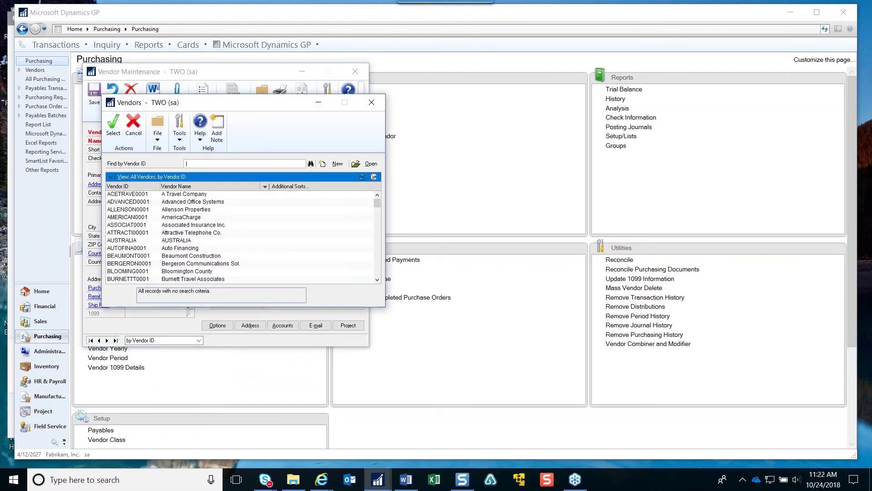
drag(241, 105, 366, 95)
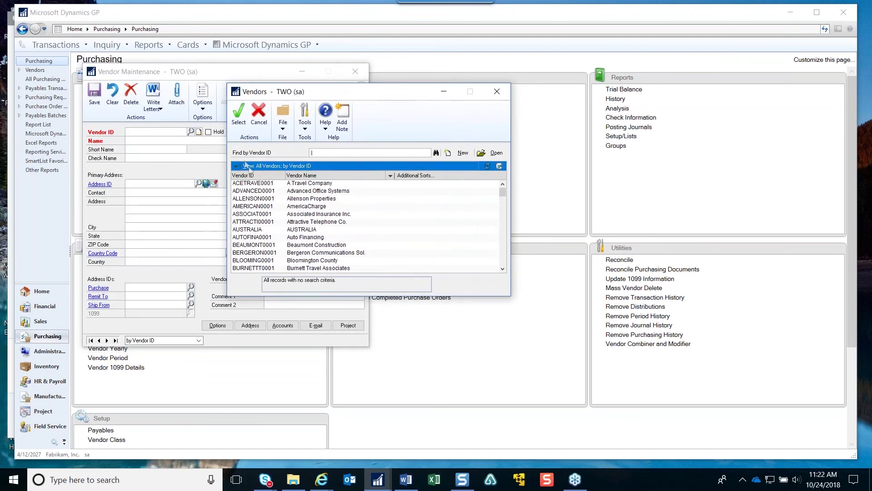
click(243, 167)
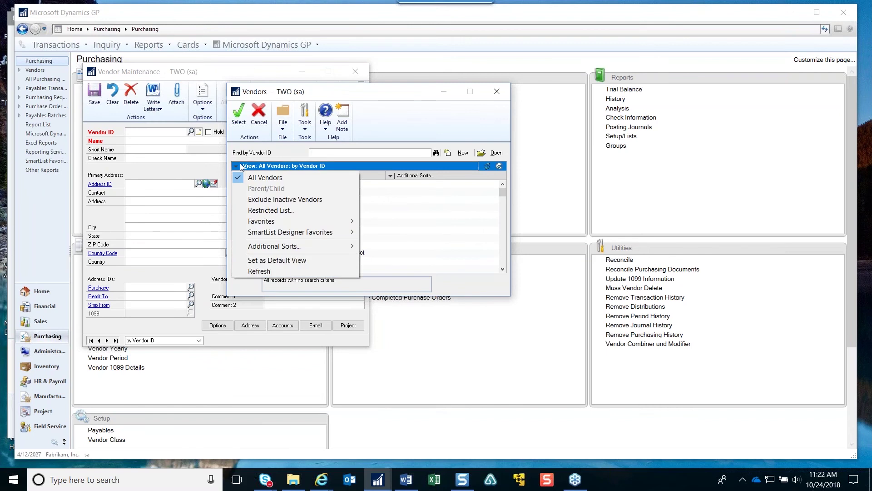
click(303, 202)
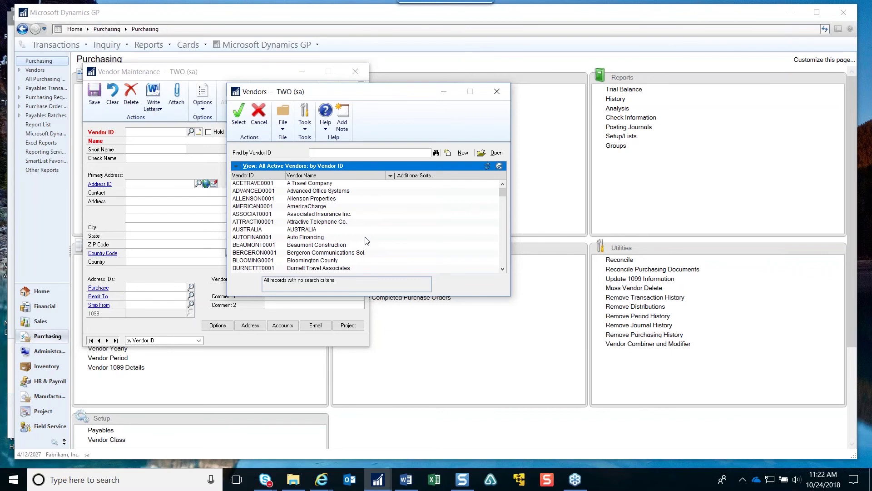
Step: Sort the active vendors in the lookup by Payment Priority and set this as the default view
click(268, 167)
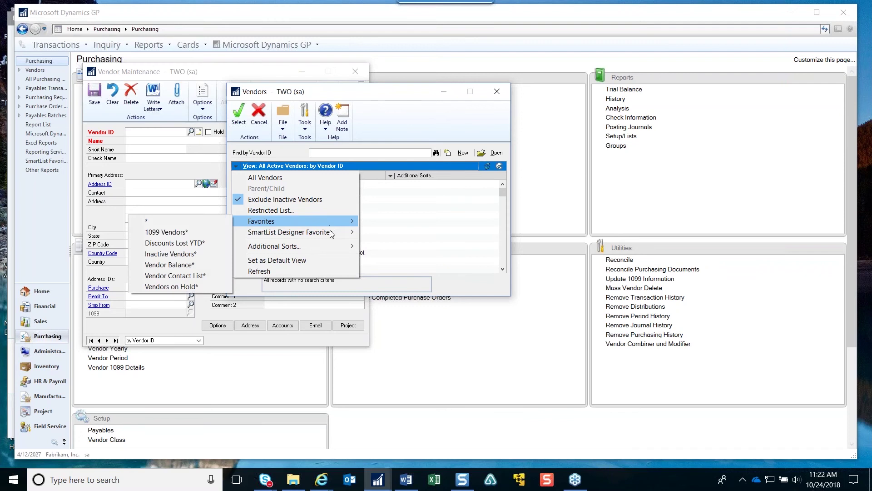
mouse_move(343, 247)
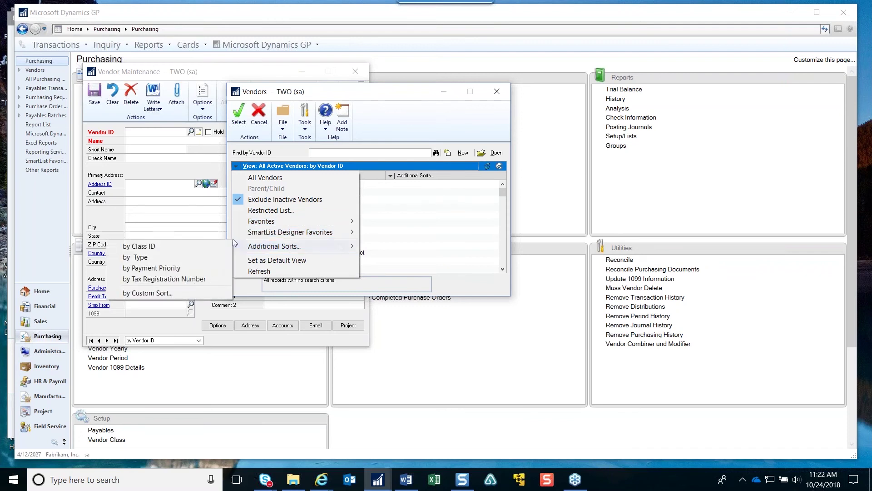
click(176, 268)
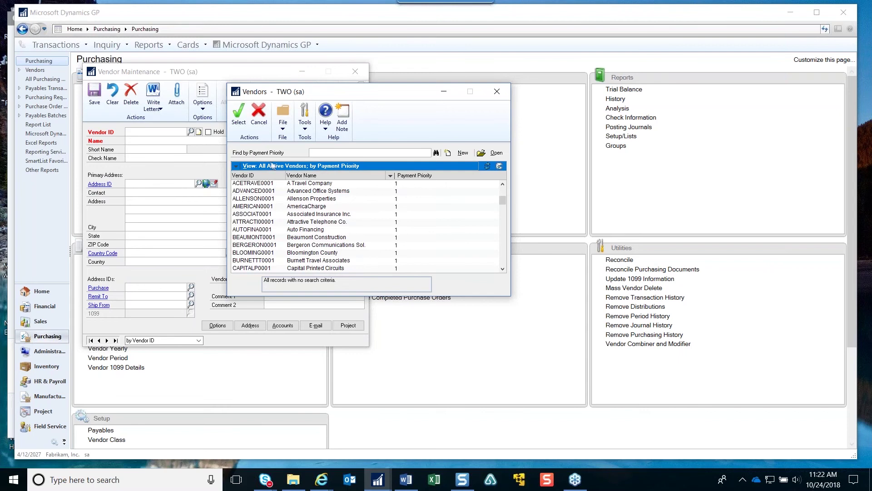
click(262, 167)
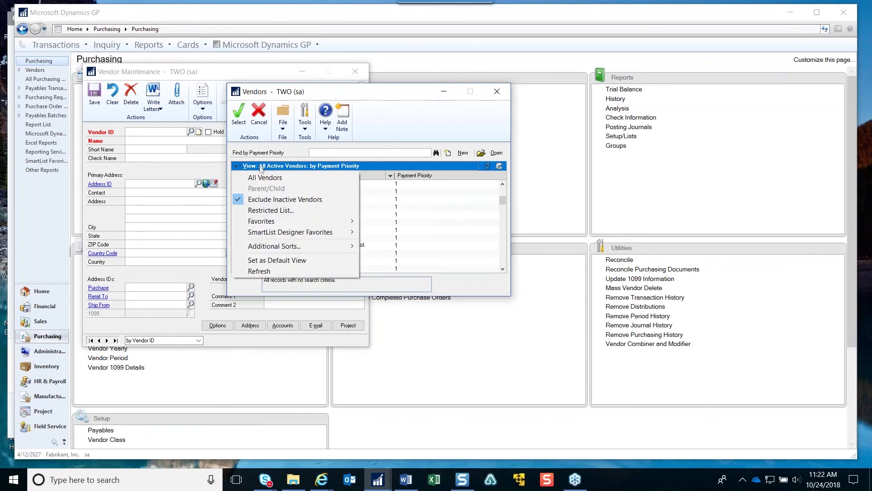
click(291, 262)
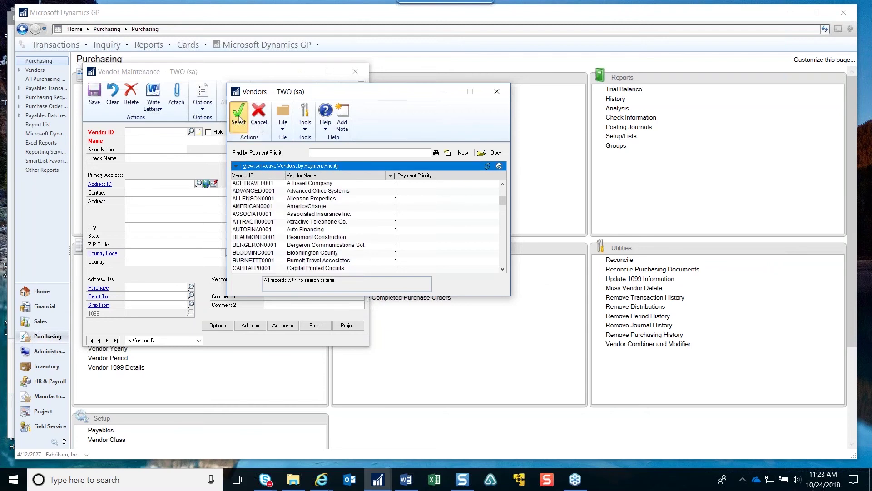
Step: Choose Advanced Office Systems for the vendor card and reopen the vendor lookup to check its default view
click(239, 116)
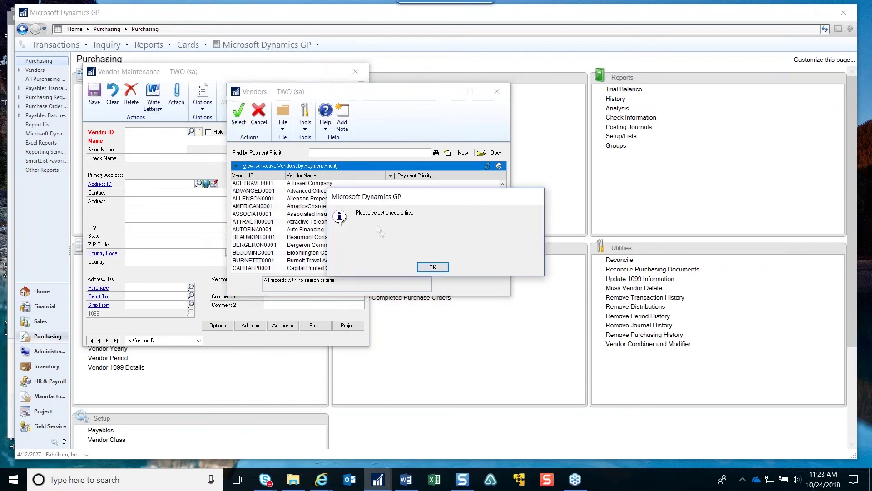
click(432, 267)
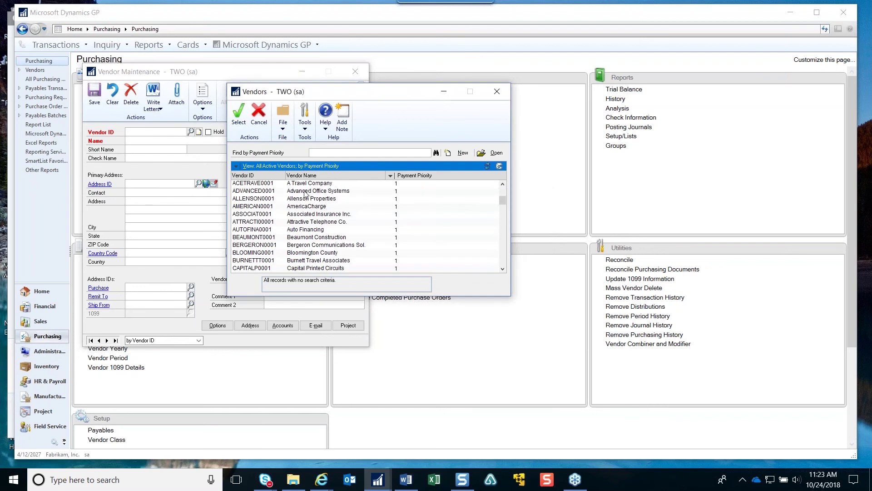
double_click(305, 194)
click(191, 131)
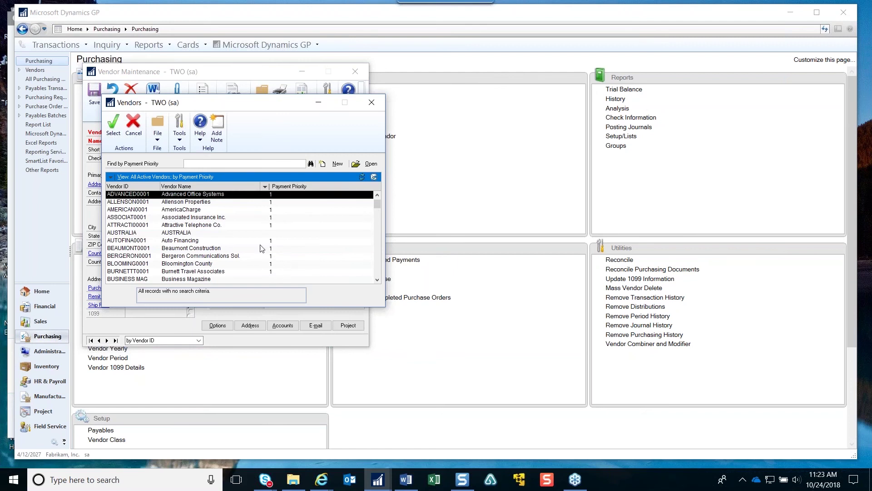
Step: Switch the vendor lookup to All Vendors and then back to excluding inactive vendors
click(113, 177)
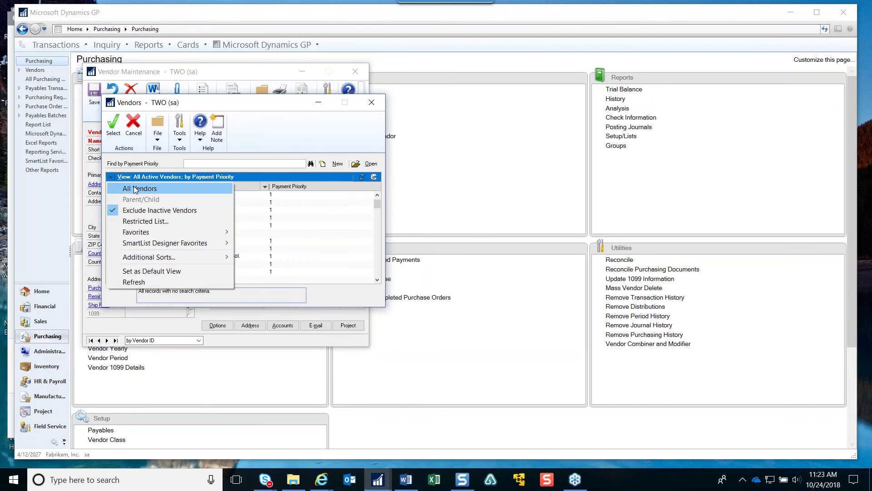
click(135, 189)
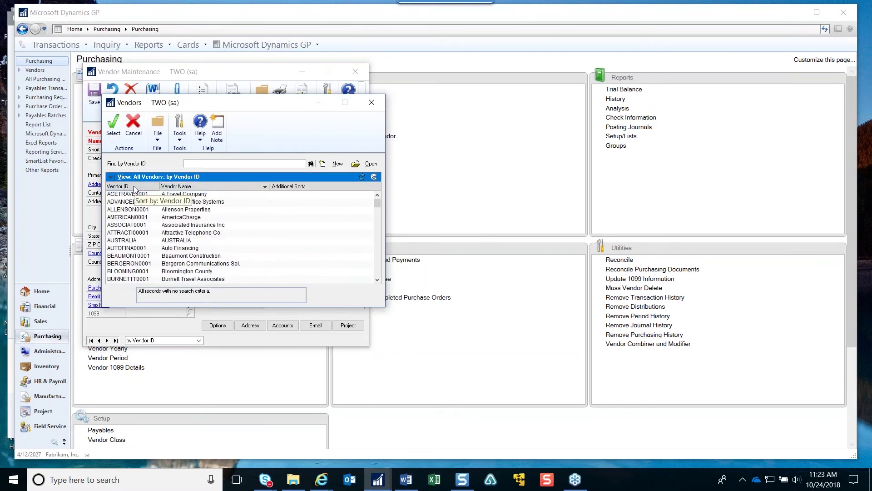
click(136, 177)
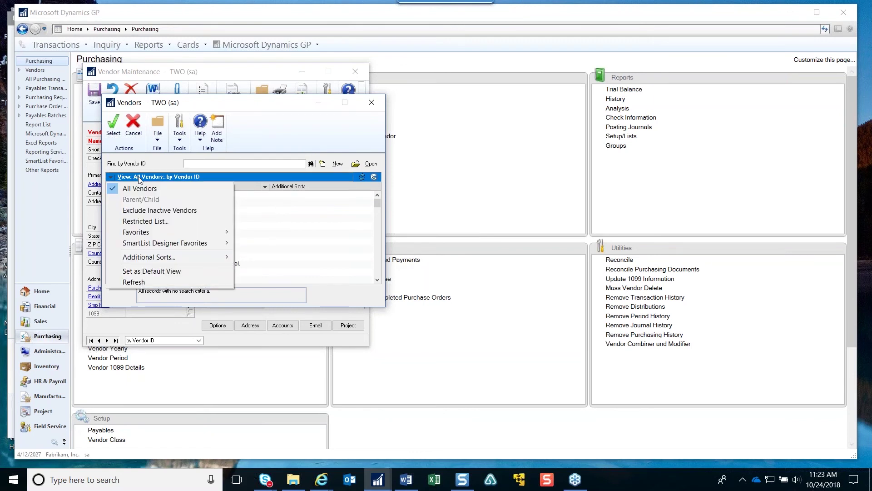
click(160, 210)
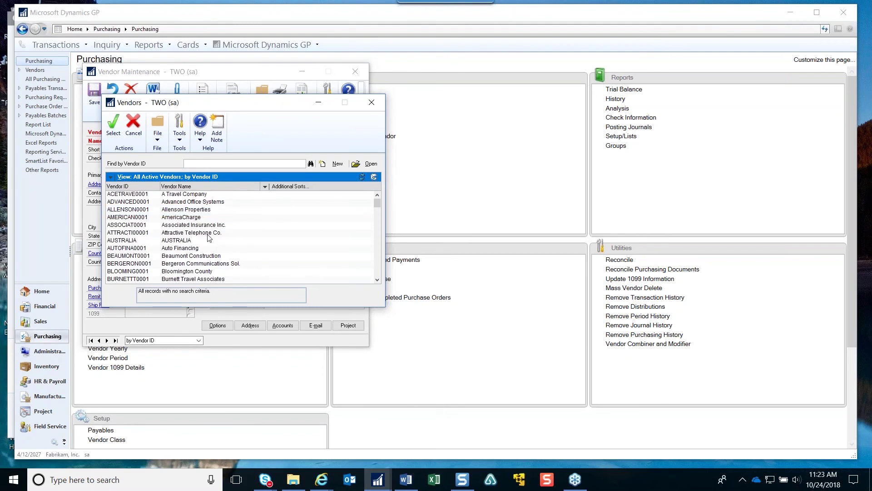
Step: Switch the vendor lookup to All Vendors and set it as the default view
click(156, 177)
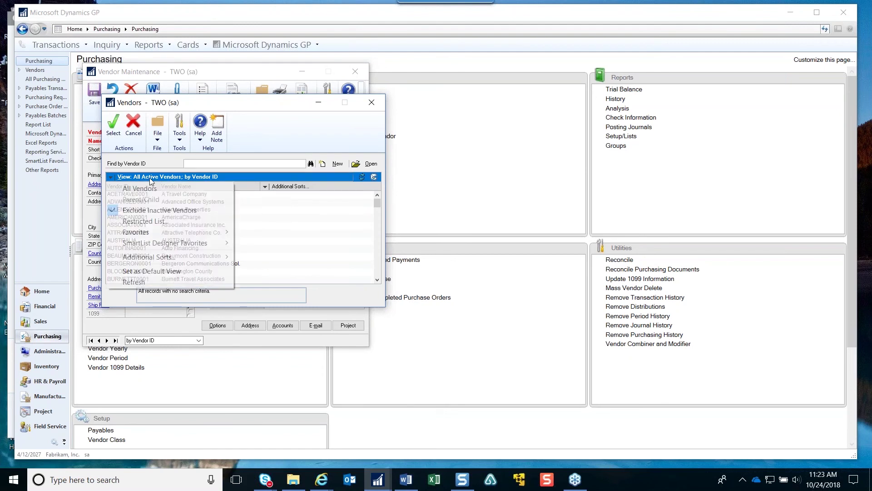
click(142, 188)
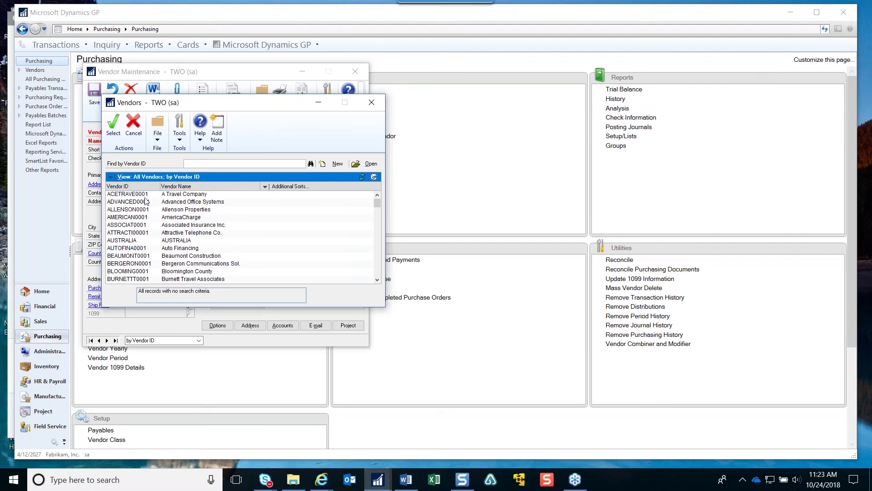
click(139, 178)
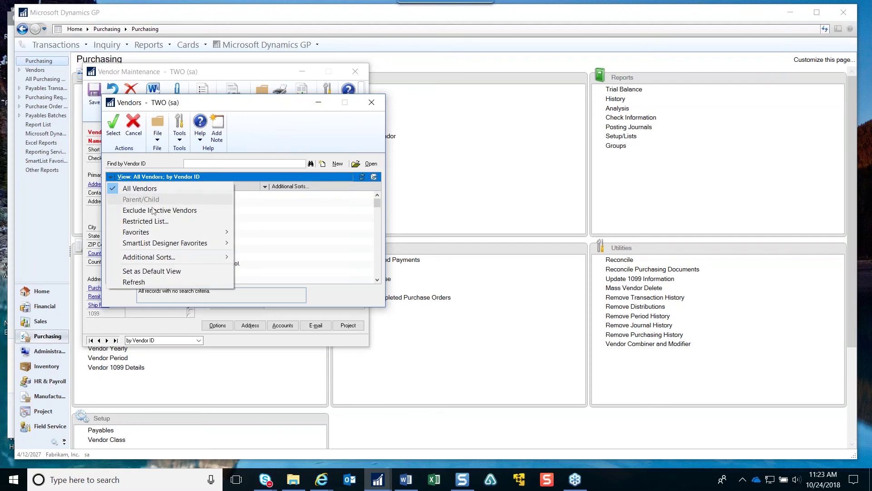
click(174, 273)
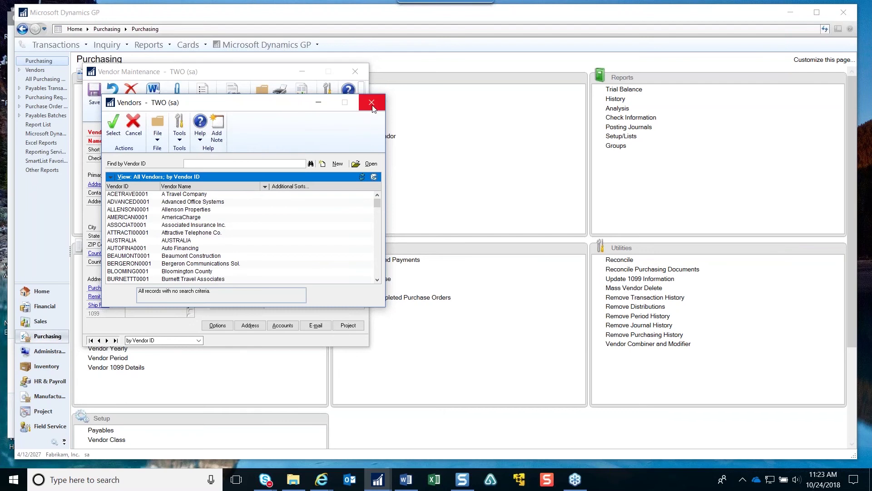
Step: Close and reopen the vendor lookup to check its default view, and close the vendor card
click(372, 102)
click(191, 131)
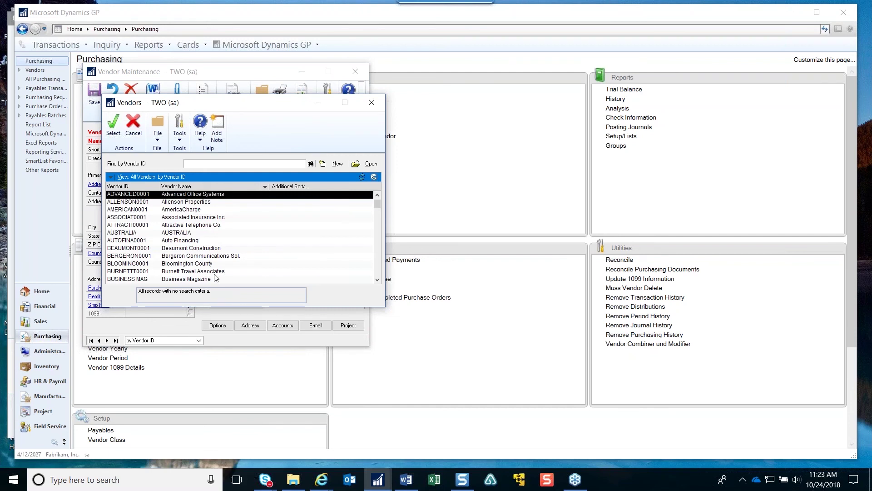
click(371, 103)
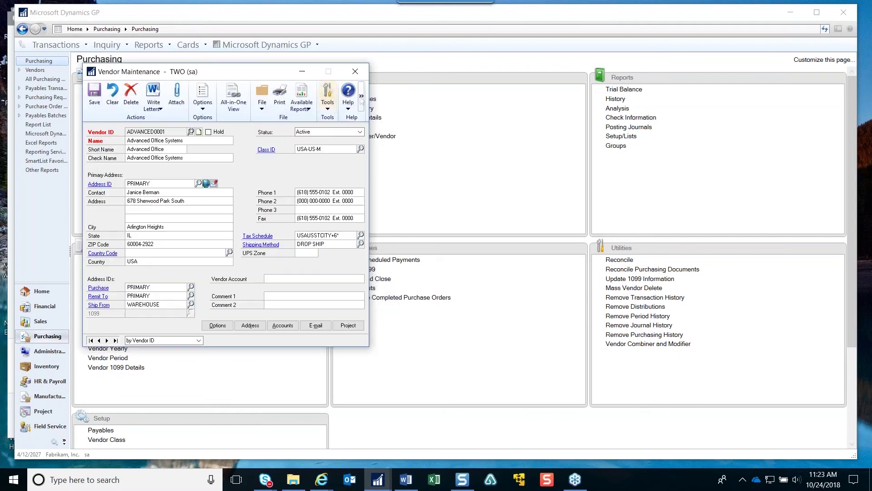
click(356, 72)
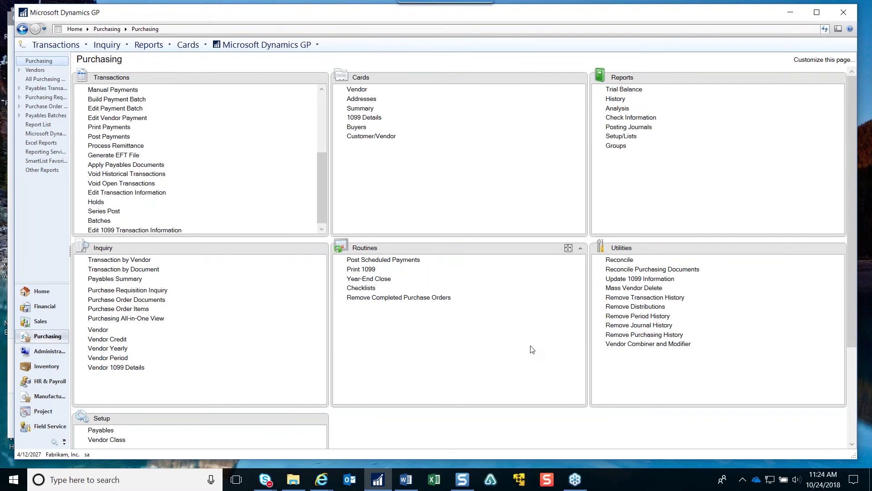
Step: Open Vendor Combiner and Modifier and set AUTOFINA0001 as the source vendor and BEAUMONT0001 as the destination vendor
click(655, 347)
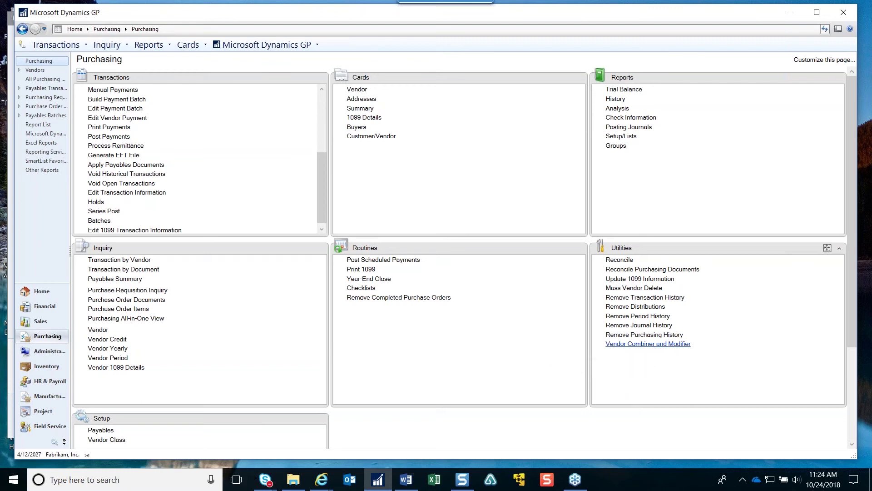
click(652, 346)
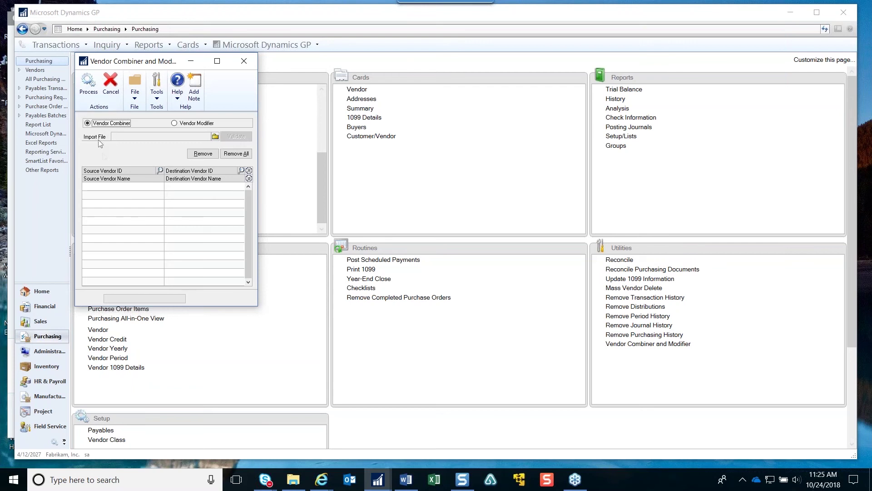
click(98, 186)
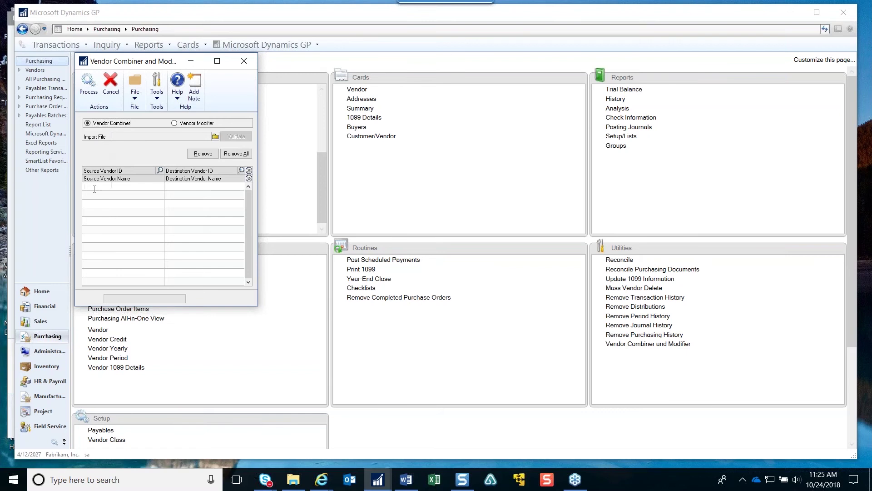
click(160, 171)
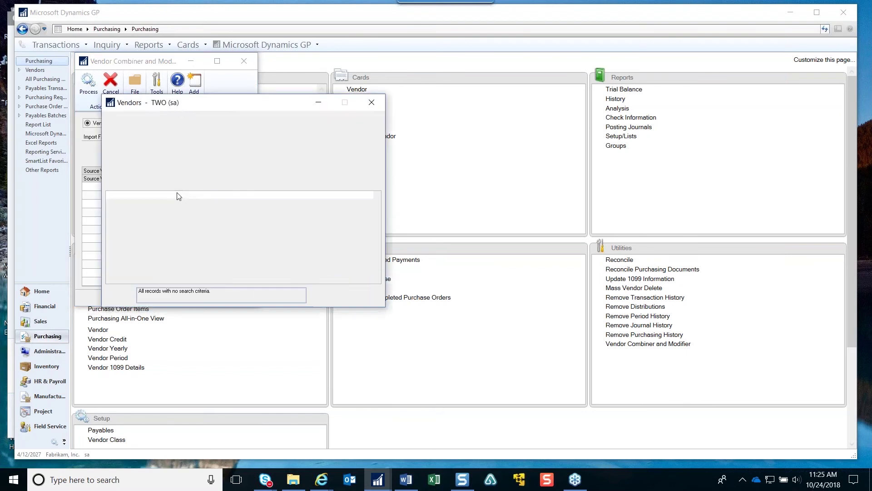
double_click(191, 248)
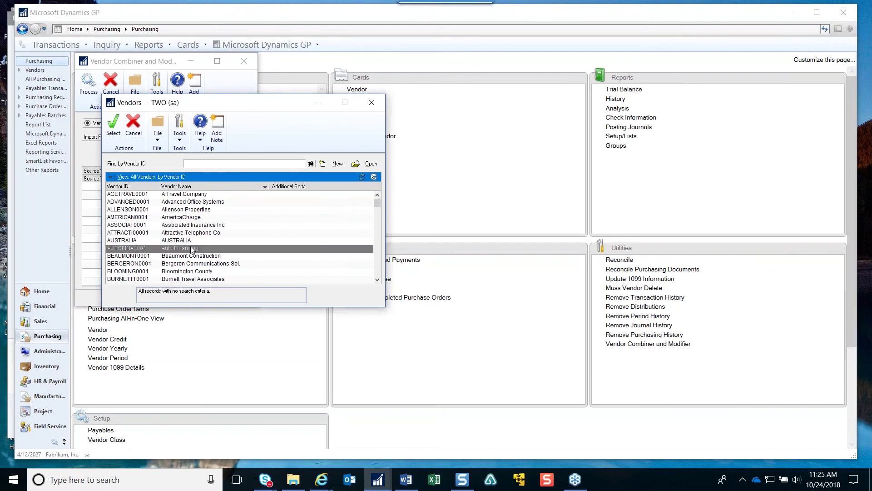
click(242, 170)
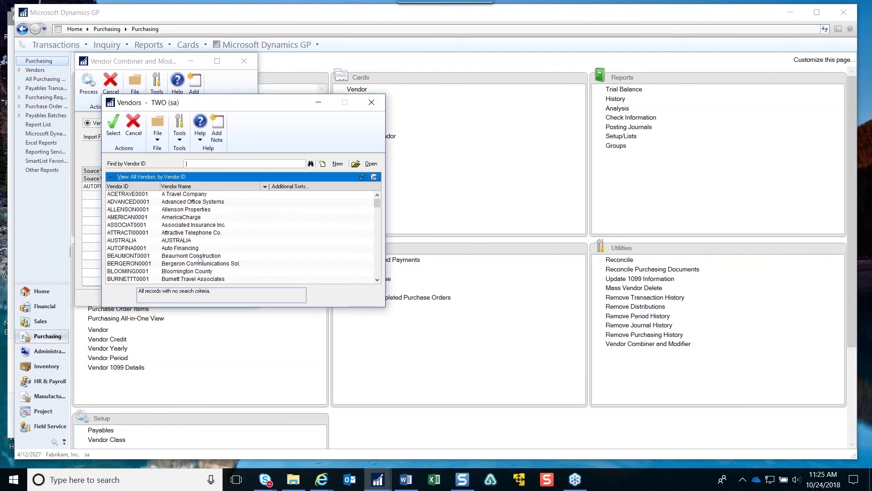
click(202, 257)
double_click(203, 256)
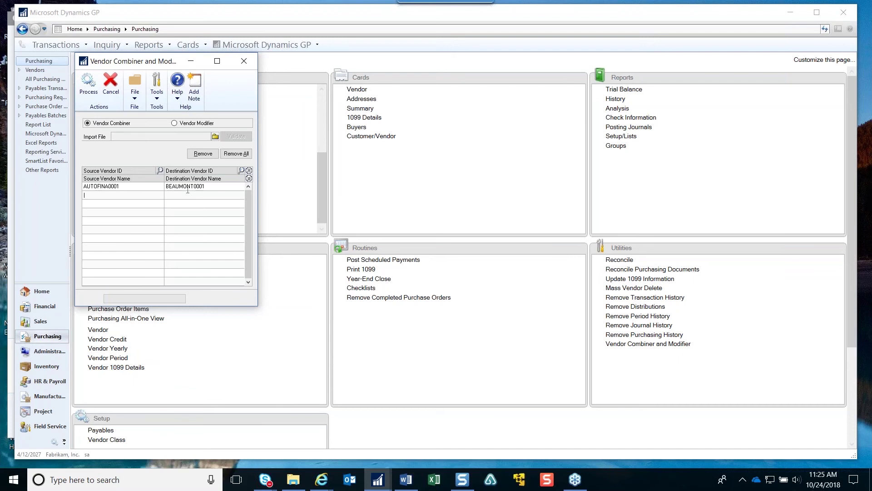
Step: Review the source and destination vendor IDs in the combiner row and cancel the combination without processing it
click(206, 186)
click(102, 189)
double_click(197, 186)
click(110, 82)
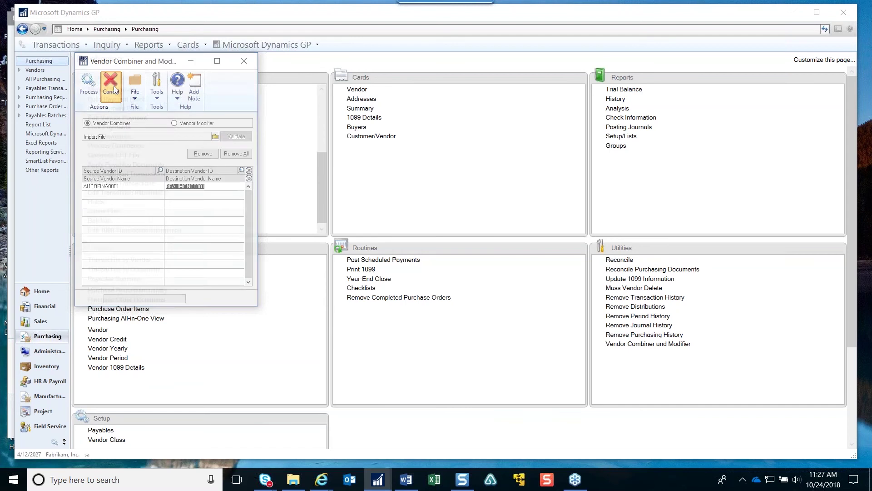
Step: View the Vendor Modifier mode of Vendor Combiner and Modifier, and look over the Sales page before returning to Purchasing
click(648, 344)
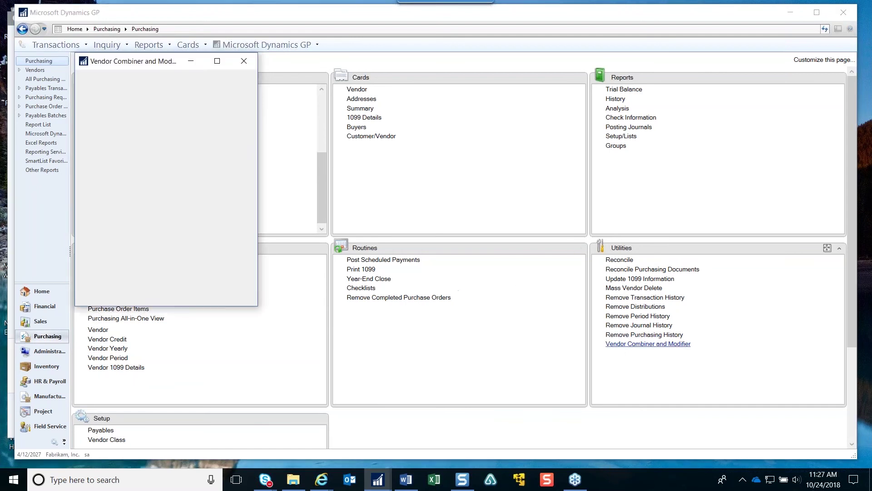
click(184, 123)
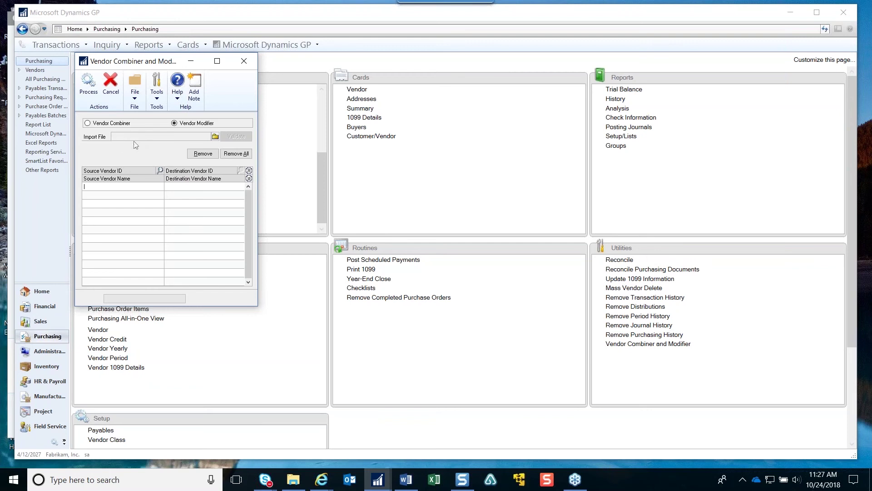
click(242, 66)
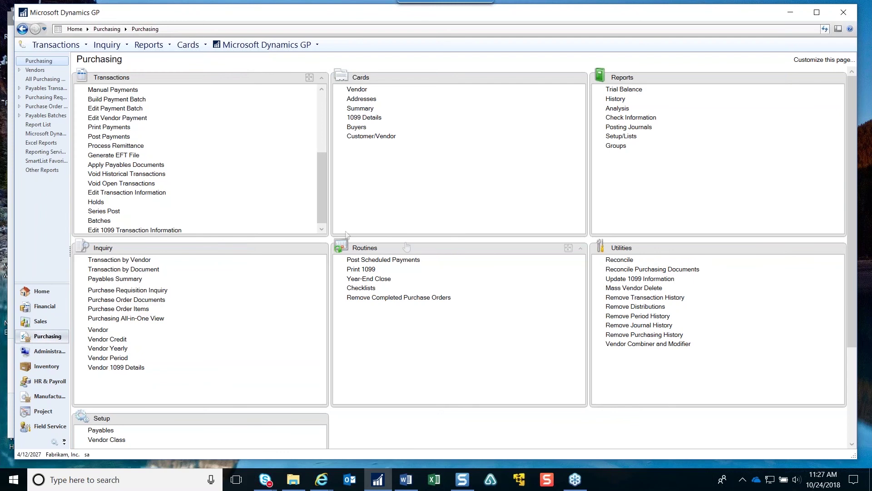
click(40, 322)
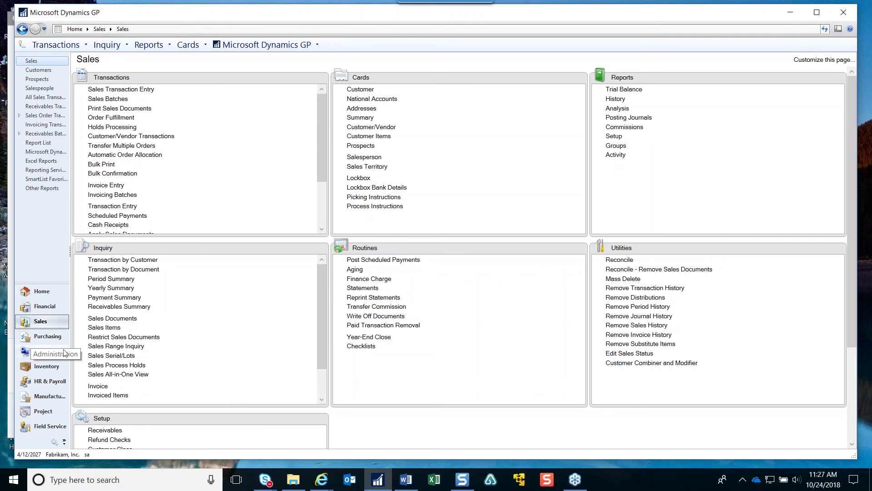
click(45, 337)
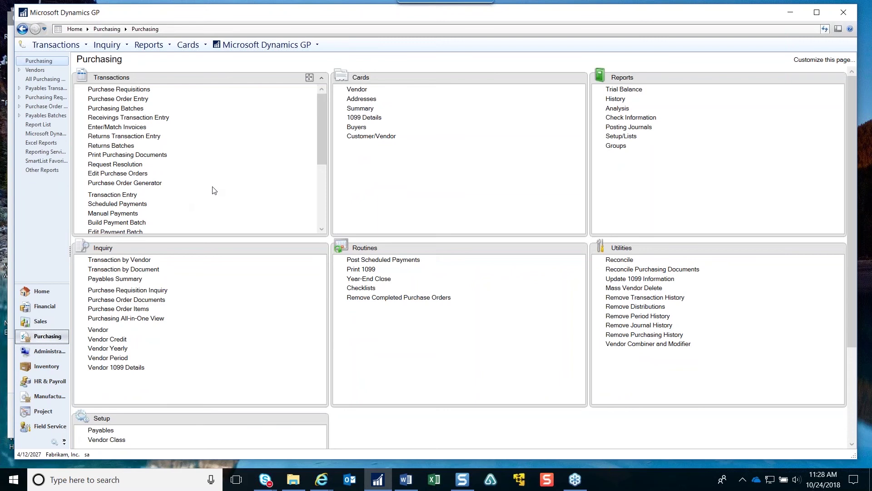
Step: Start a new standard purchase order and open Create and Copy New PO from it
click(118, 99)
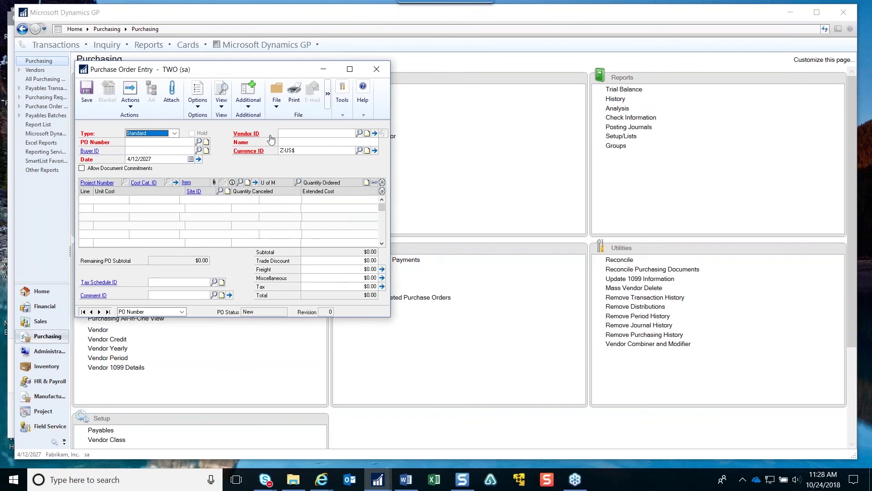
click(164, 142)
click(167, 150)
click(172, 157)
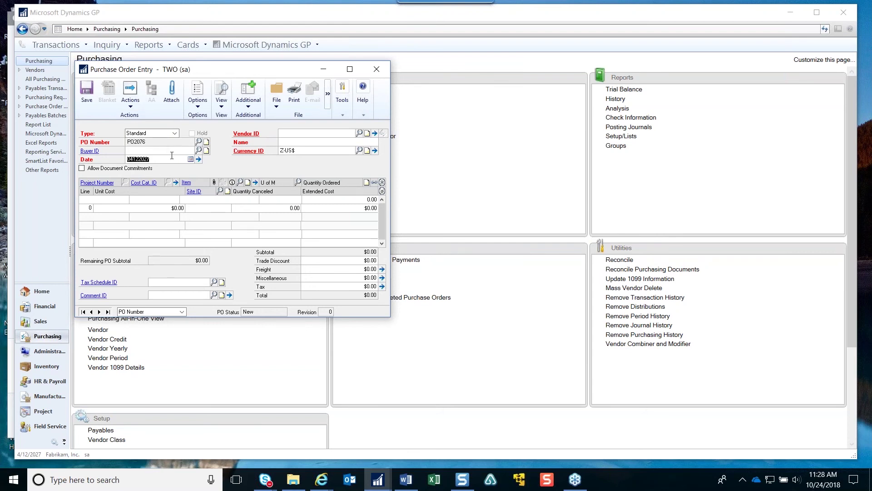
click(131, 109)
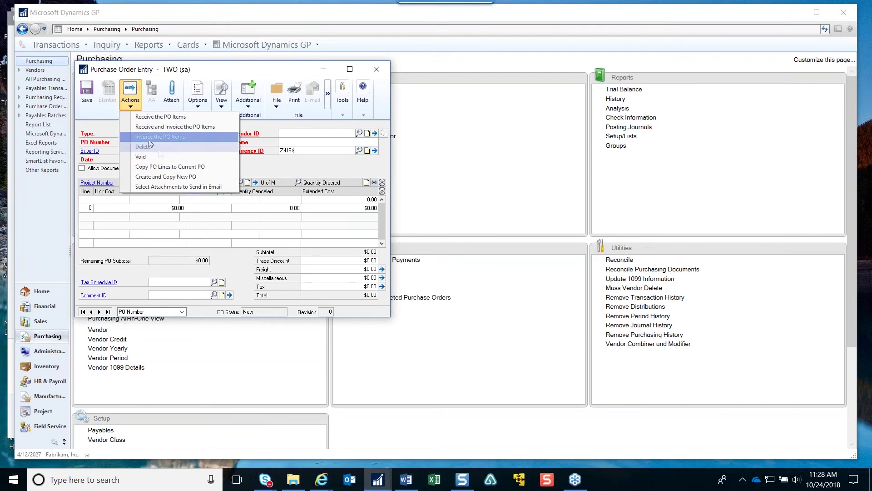
click(181, 180)
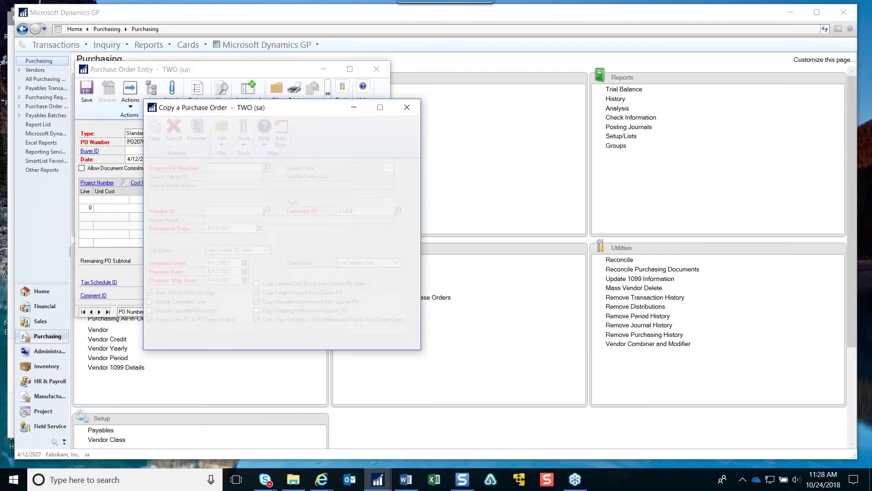
Step: Try to copy purchase order PO1008 for Cruger Engineering Company into a new purchase order
click(267, 168)
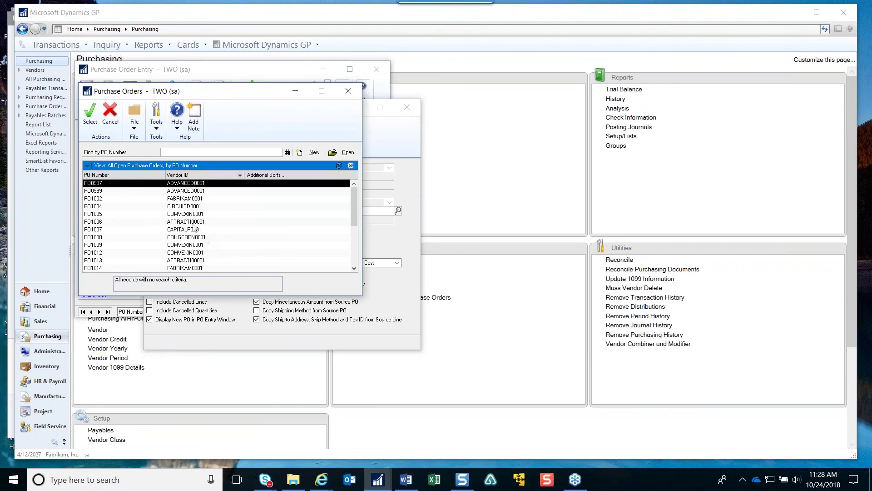
double_click(203, 240)
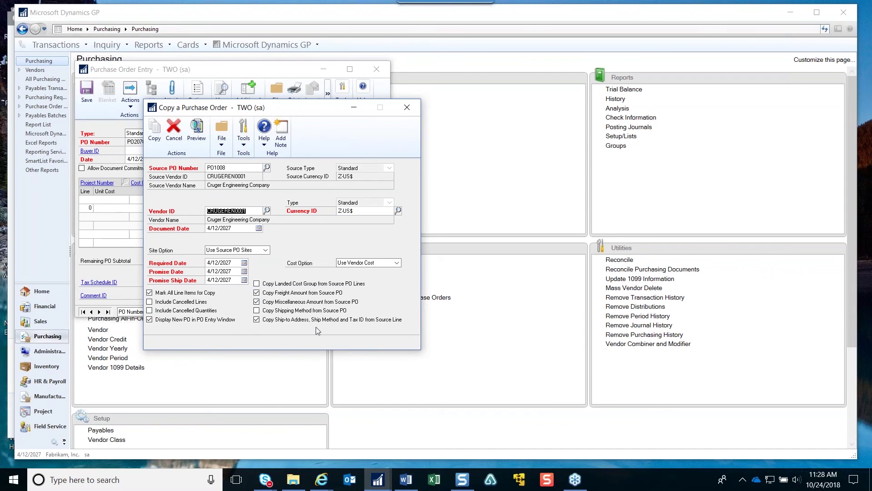
click(153, 132)
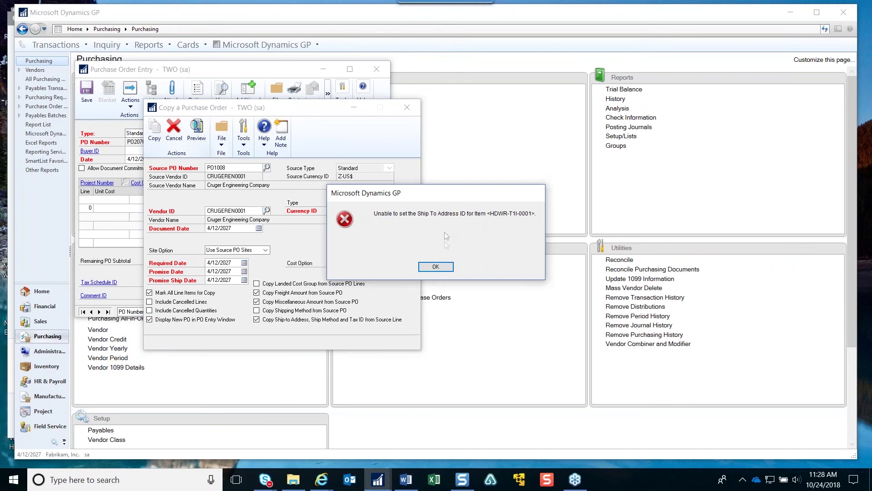
click(436, 268)
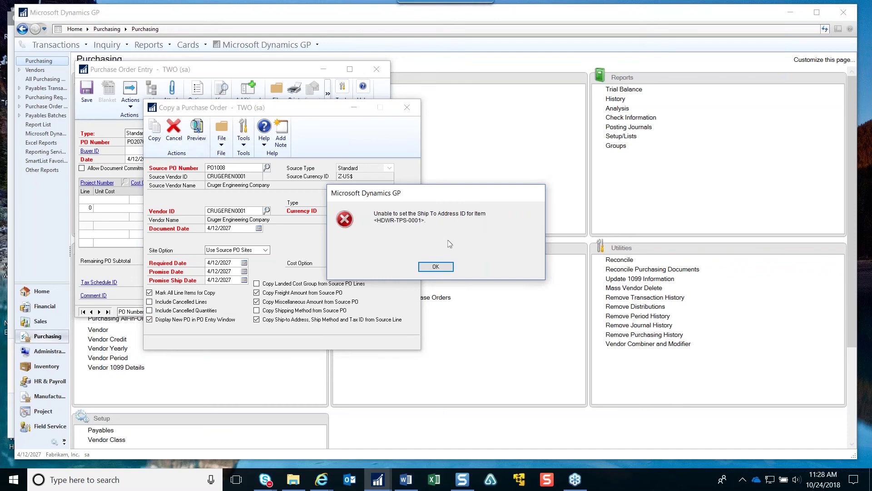
click(448, 269)
click(448, 270)
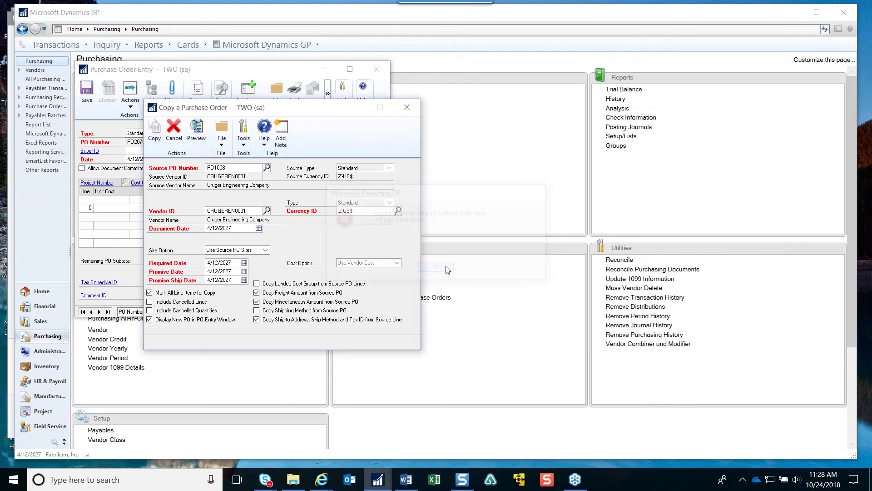
click(448, 270)
click(448, 270)
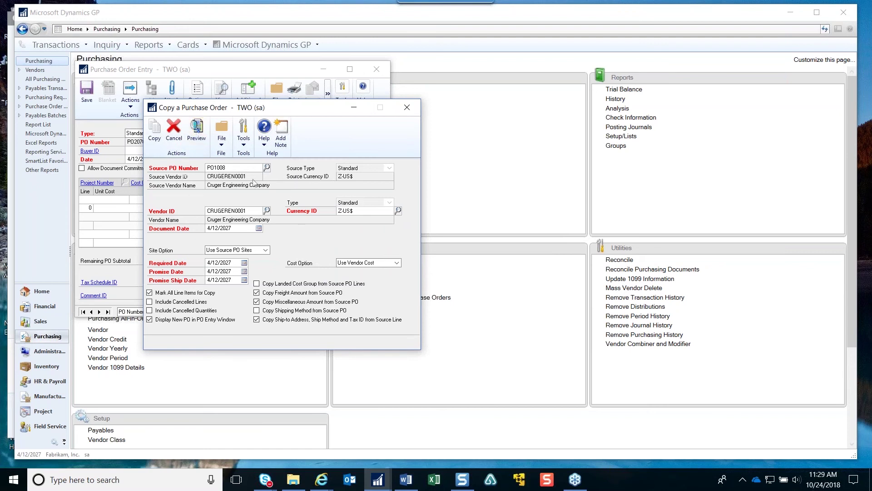
Step: Copy drop-ship purchase order PO2075 for Advanced Office Systems into a new purchase order, save it and close the entry window
click(267, 168)
drag(353, 203, 361, 266)
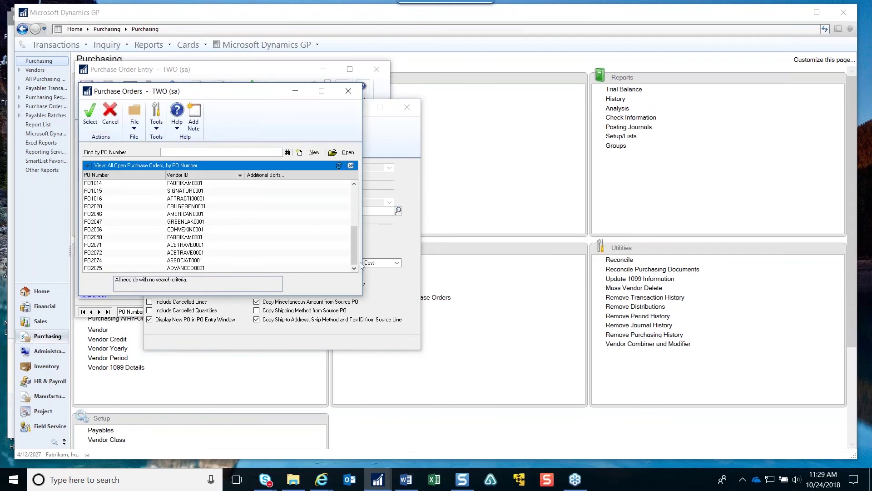
double_click(204, 270)
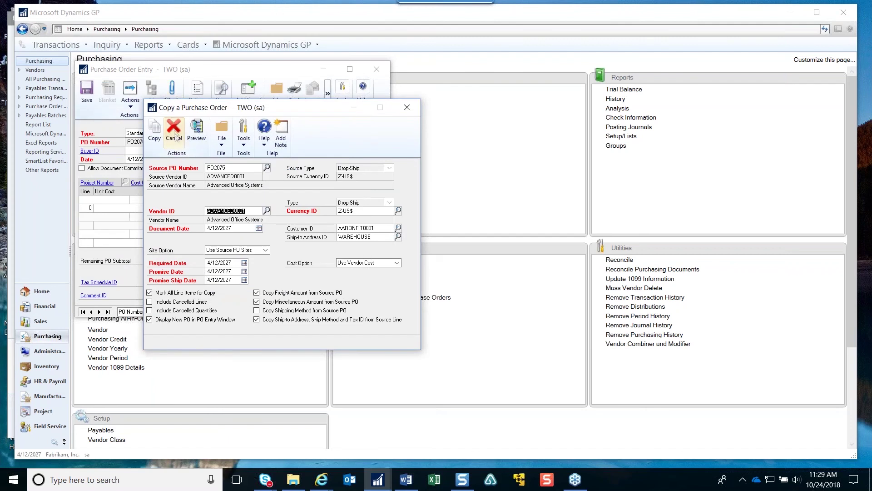
click(154, 131)
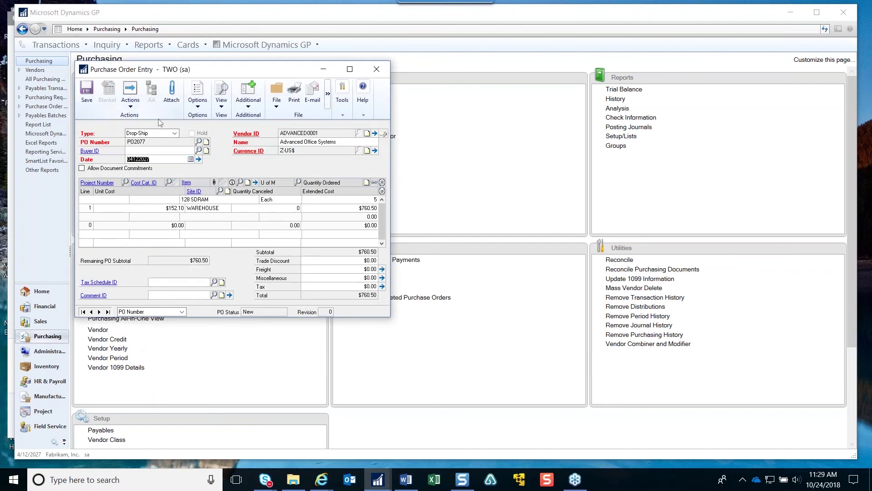
click(88, 90)
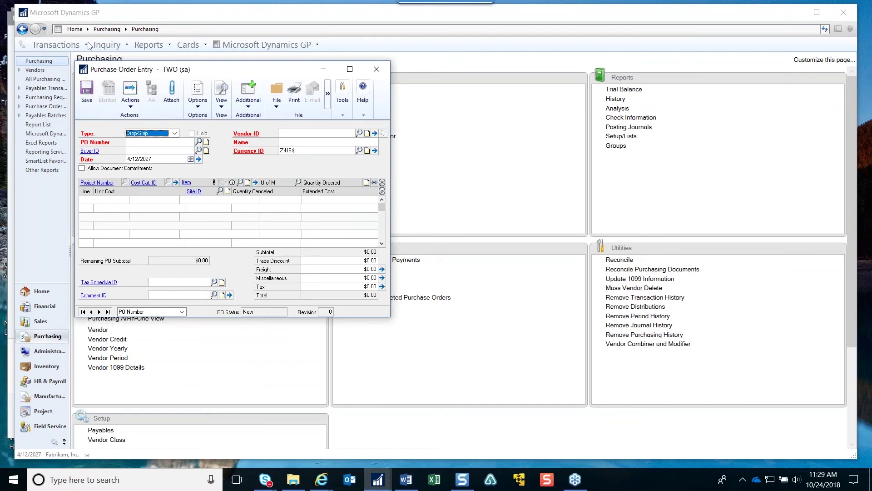
click(374, 71)
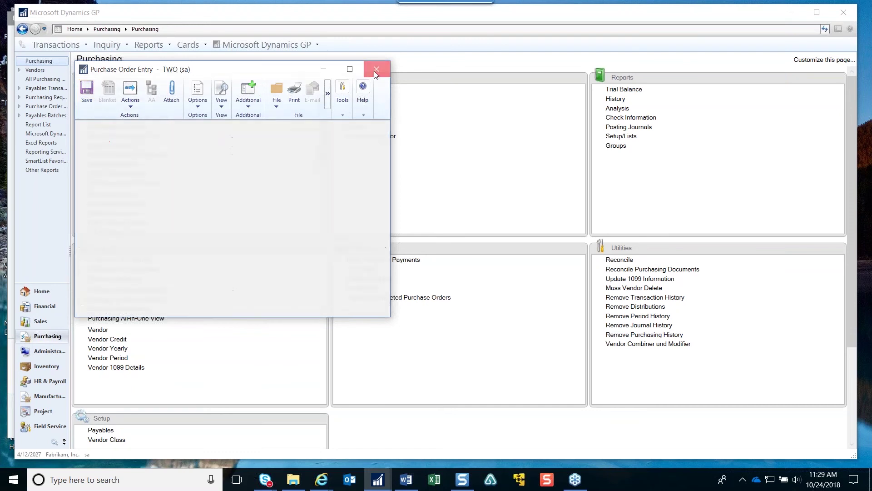
Step: Open POP Cost Defaulter from the PSTL Main Setup and set the default purchase order cost to Standard Cost
click(55, 441)
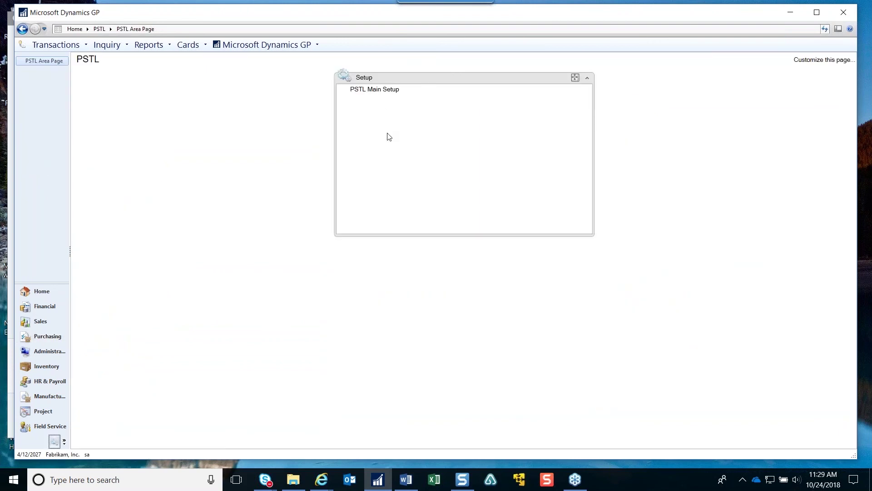
click(380, 90)
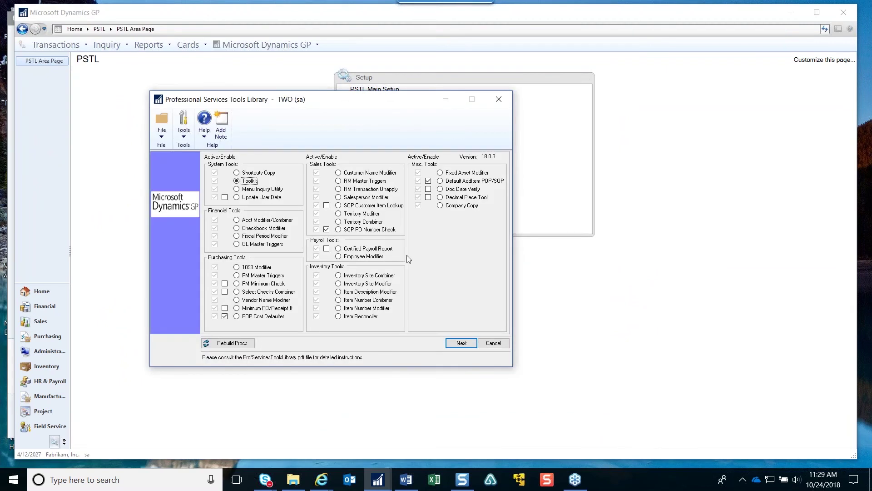
click(268, 320)
click(468, 345)
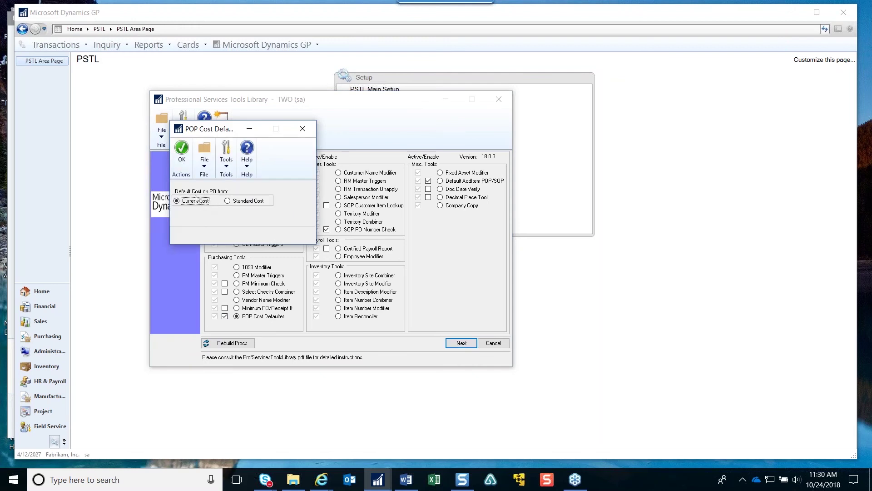
click(229, 201)
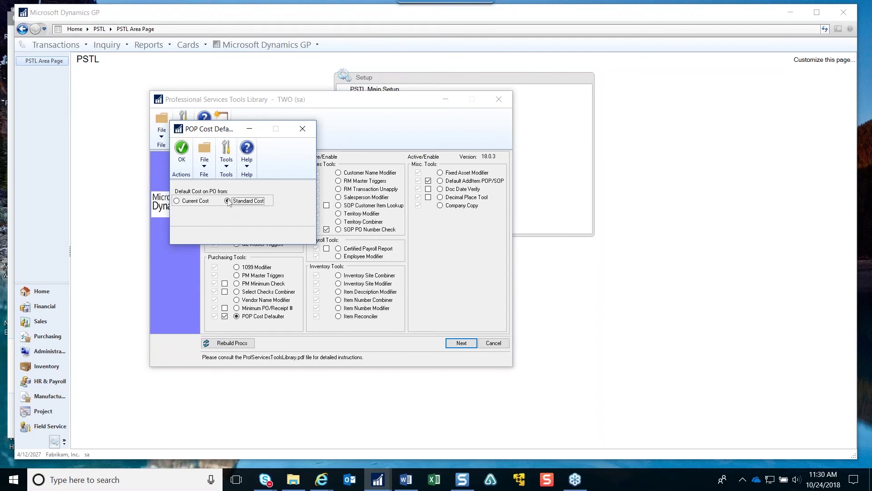
click(184, 155)
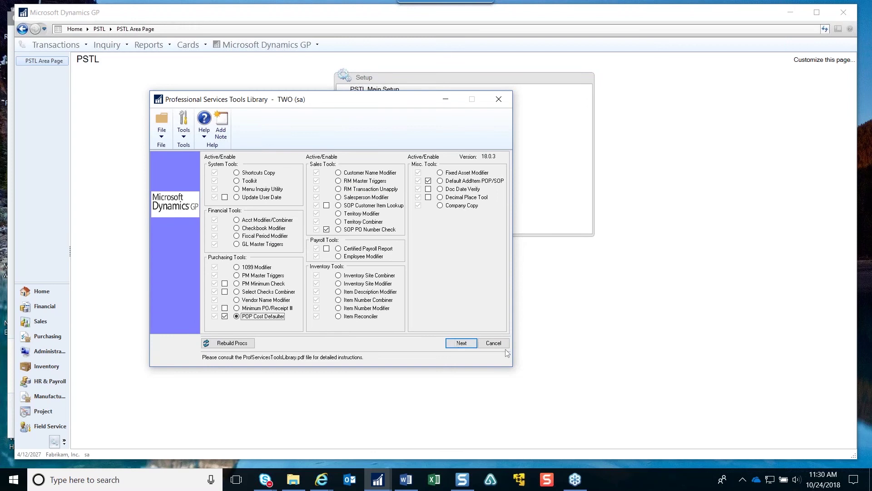
Step: Set the POP Cost Defaulter's default cost to Current Cost and close the Professional Services Tools Library
click(464, 346)
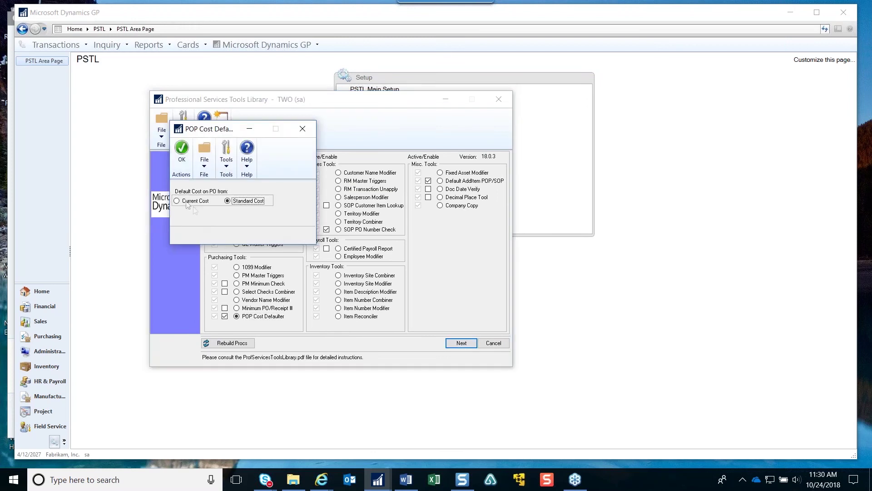
click(193, 201)
click(183, 158)
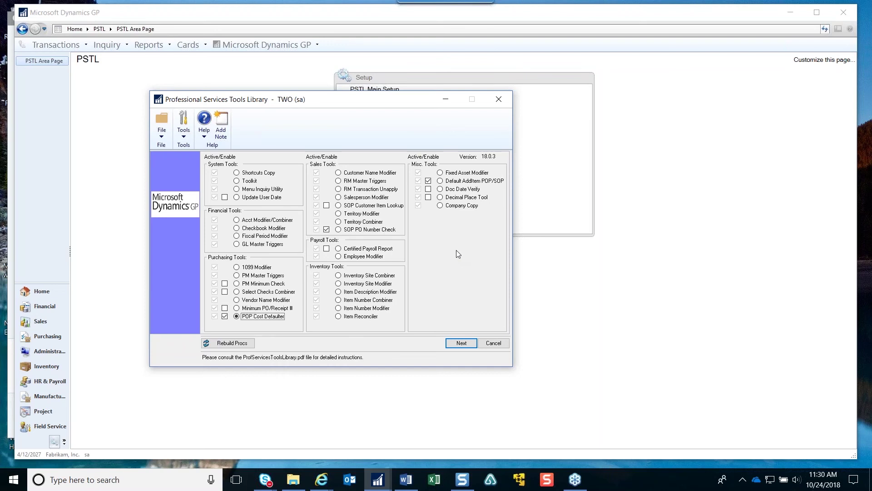
click(491, 345)
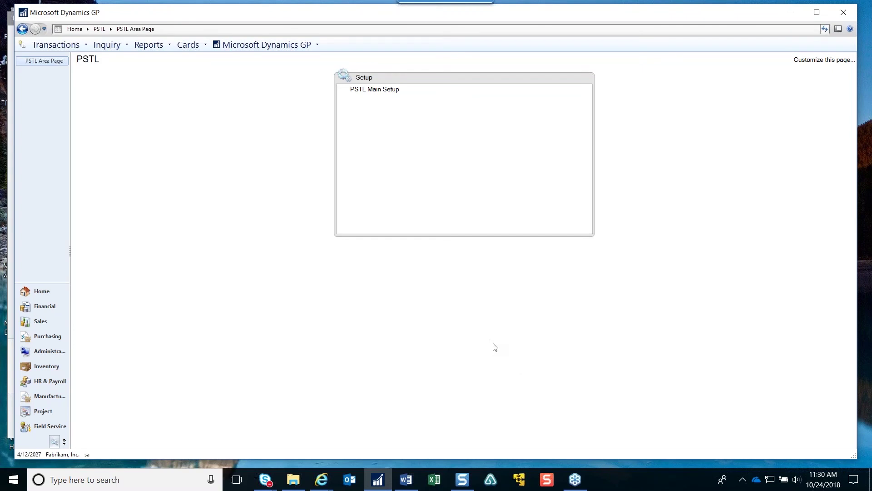
Step: Load purchase order PO2077 for ADVANCED0001 in Edit Purchase Orders from the Purchasing page and expand its line details
click(52, 339)
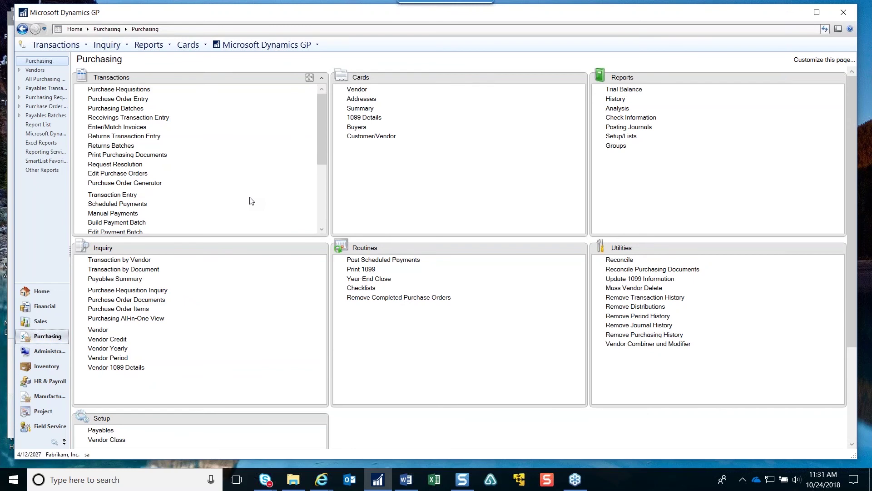
click(120, 174)
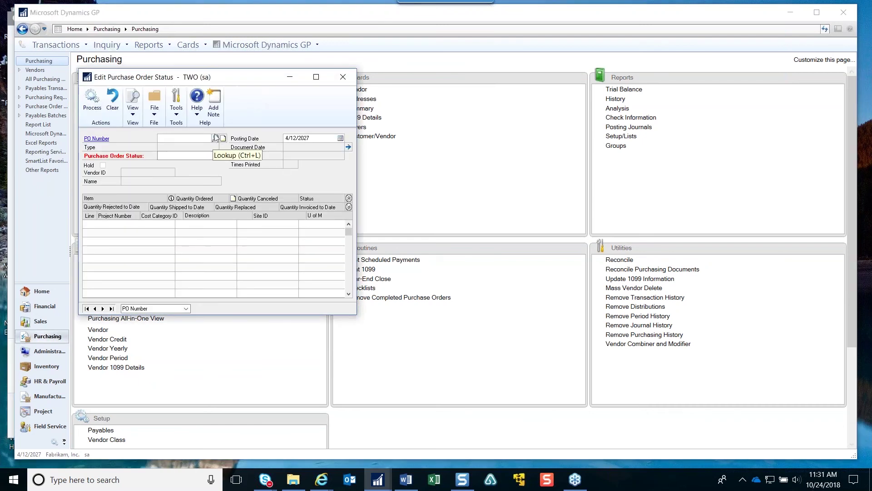
click(215, 137)
drag(355, 208, 355, 247)
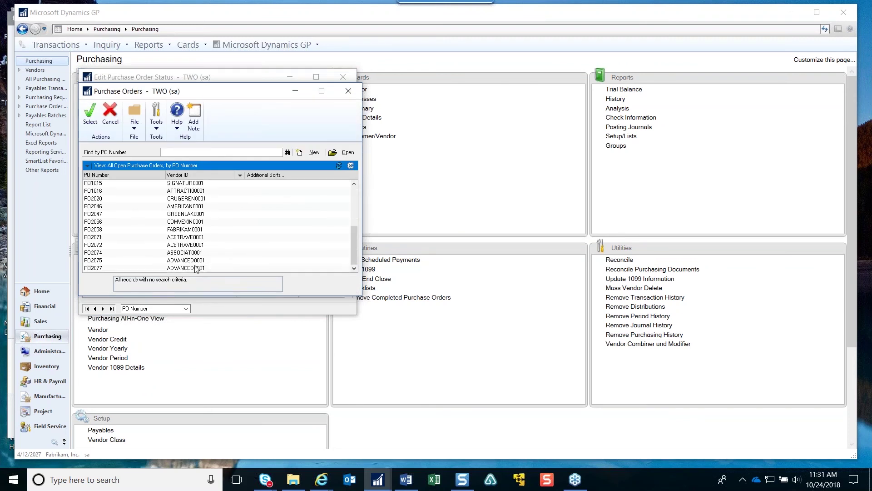
double_click(196, 268)
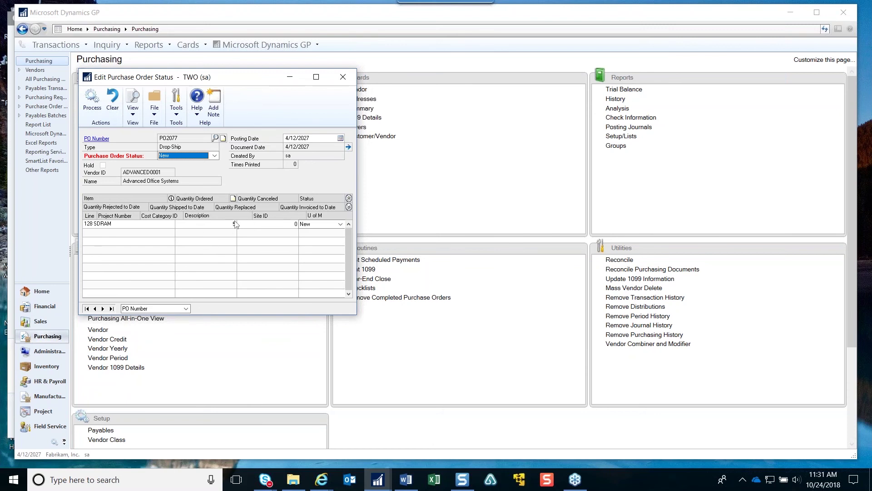
click(349, 208)
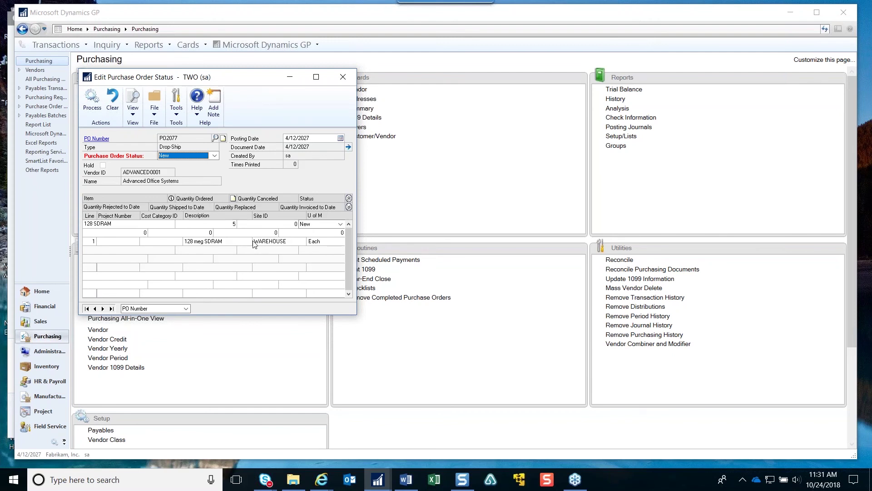
Step: Try to set the status of the 128 SDRAM line on PO2077 to Closed
click(296, 223)
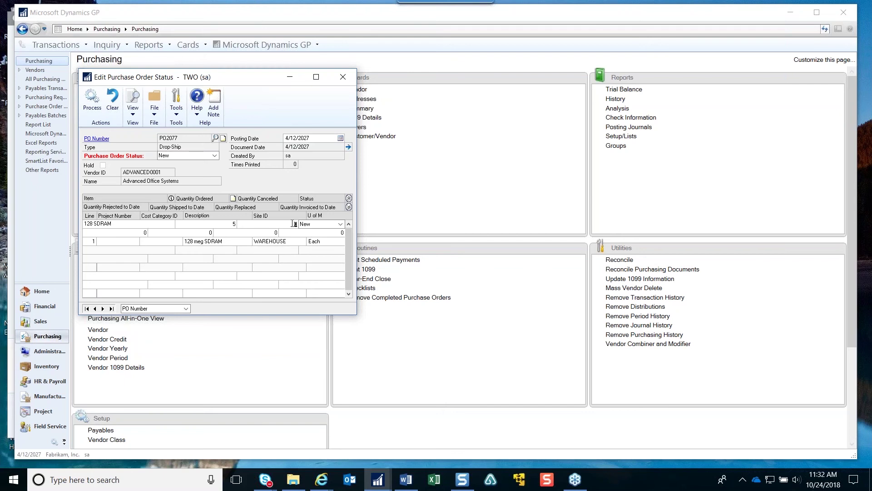
click(340, 224)
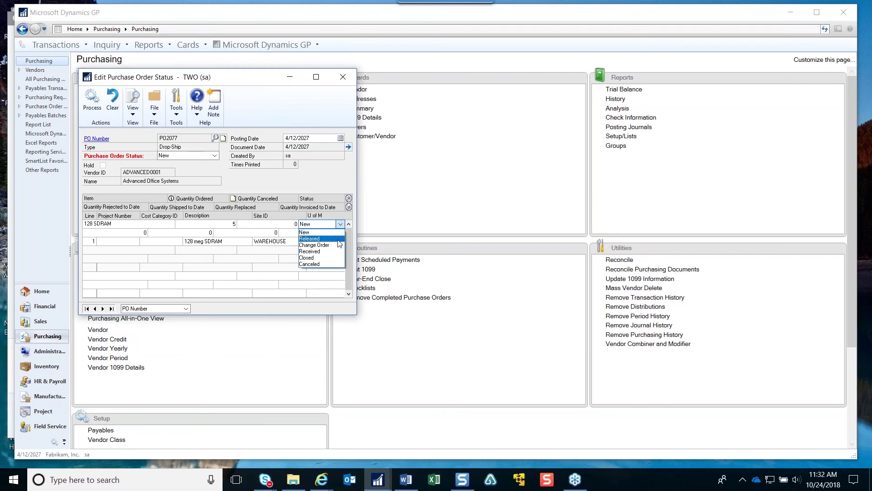
click(323, 259)
click(432, 268)
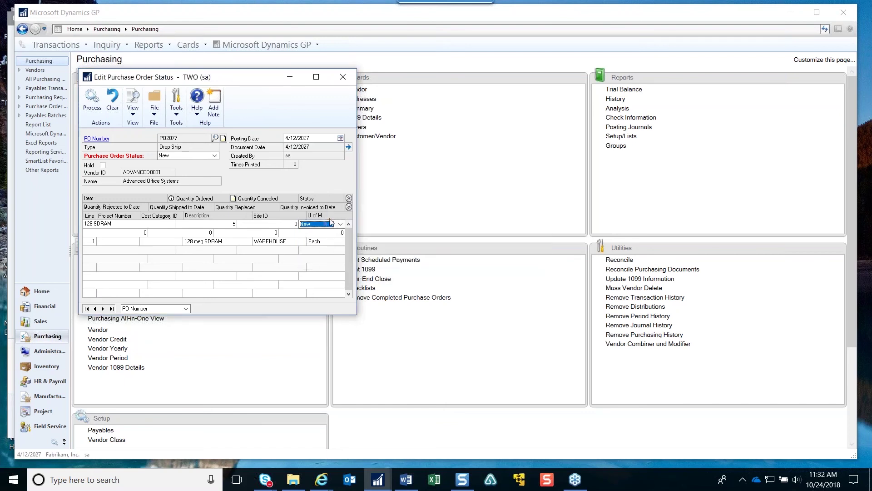
Step: Set the 128 SDRAM line's status to Canceled and process the change to purchase order PO2077
click(340, 224)
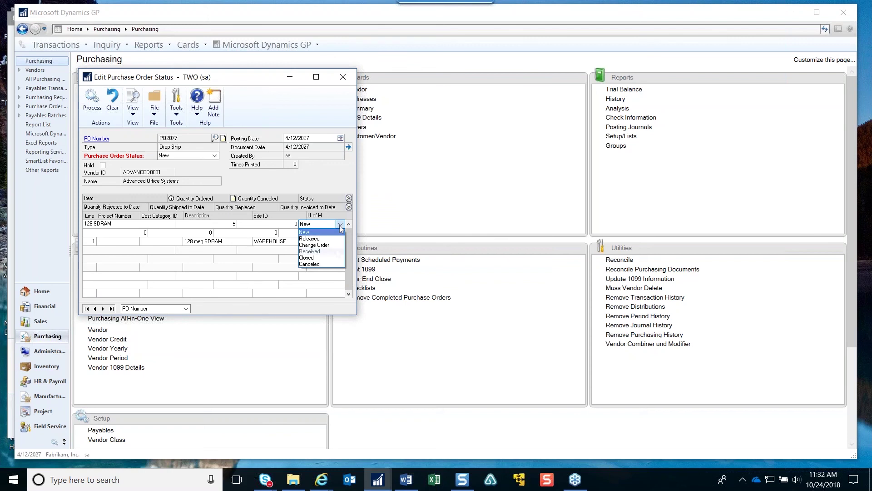
click(321, 264)
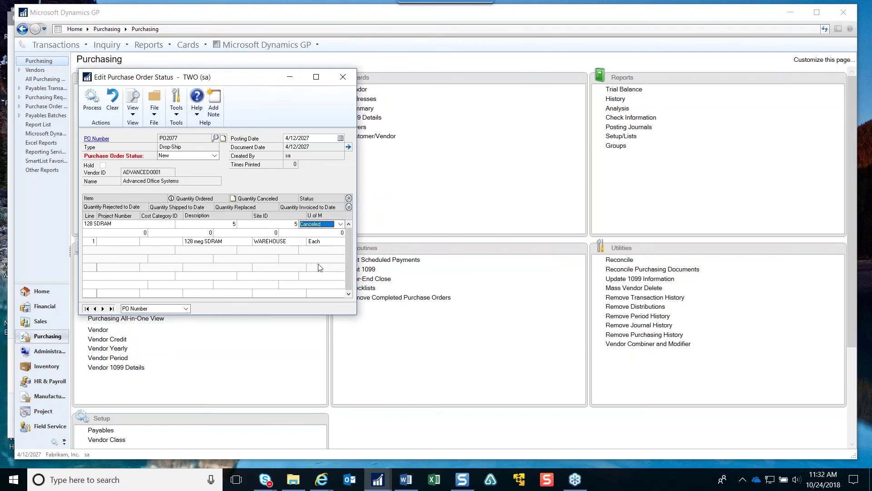
click(92, 102)
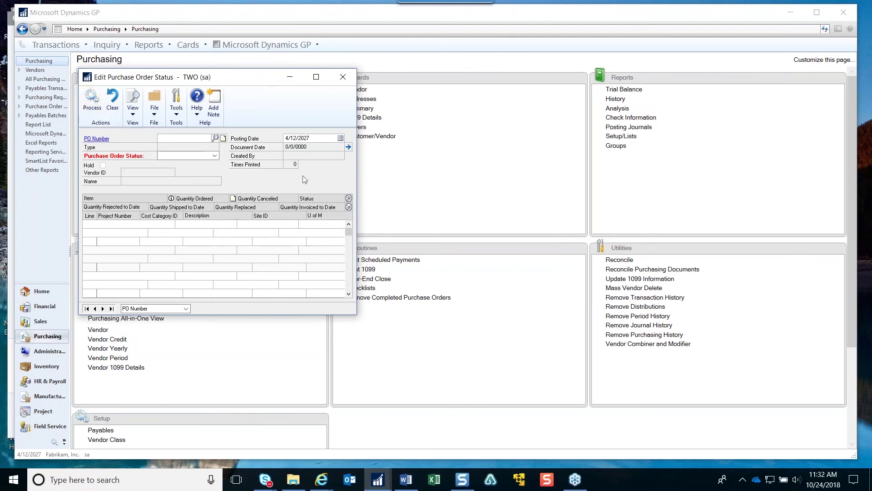
Step: Close the status editor and output the Edited Status Journal, Edit PO Status Distributions and Edit PO Variance Journal to the screen
click(344, 81)
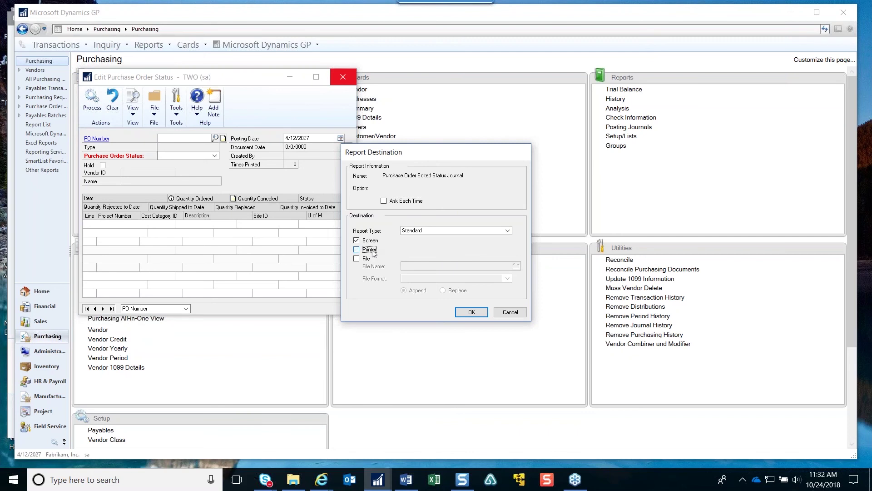
click(471, 312)
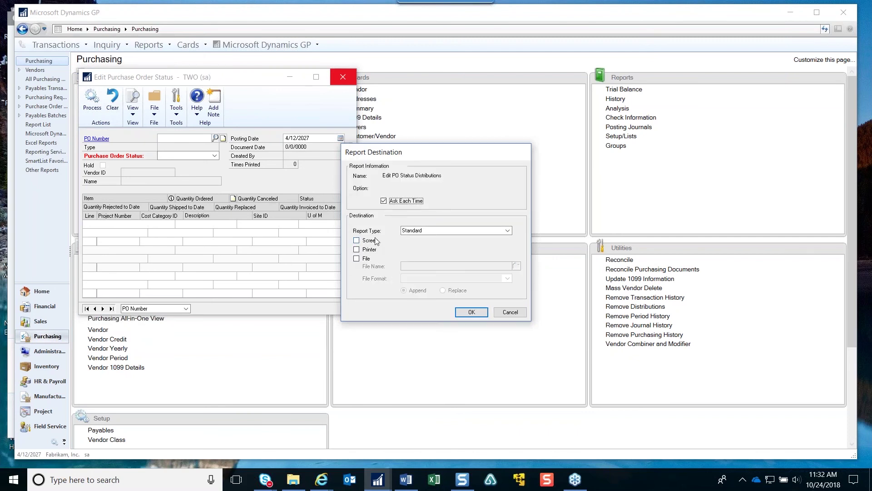
click(375, 241)
click(459, 312)
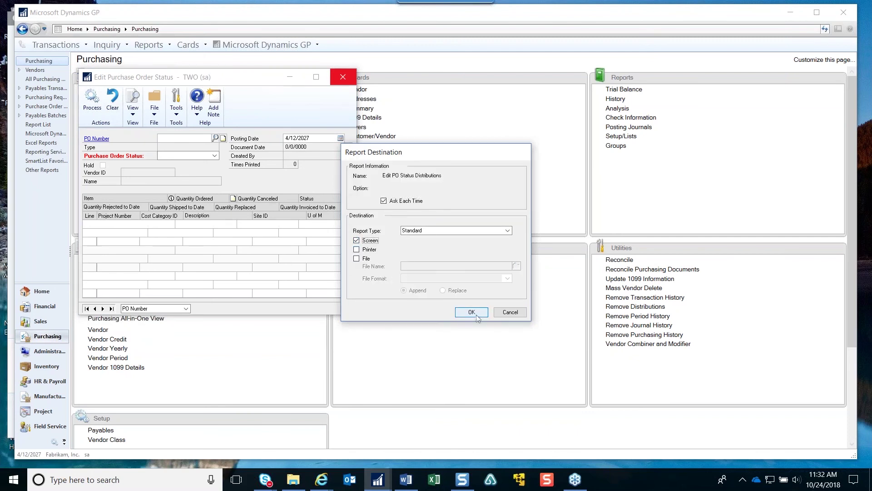
click(375, 240)
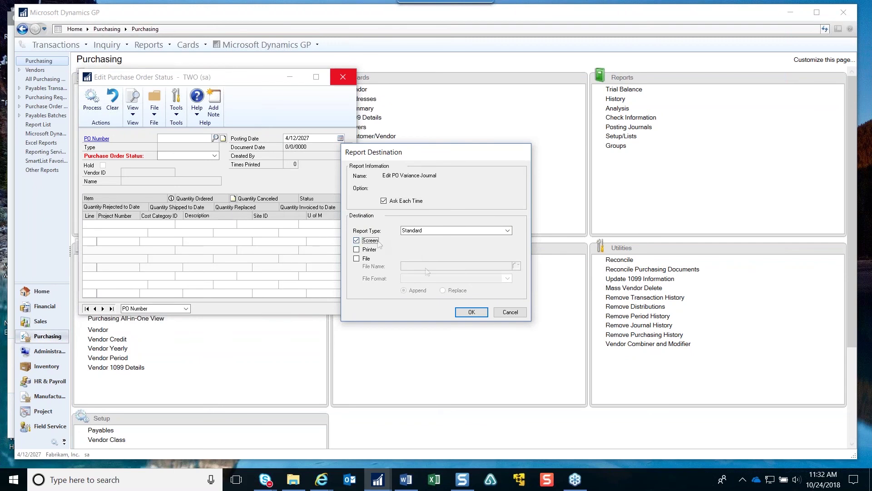
click(472, 313)
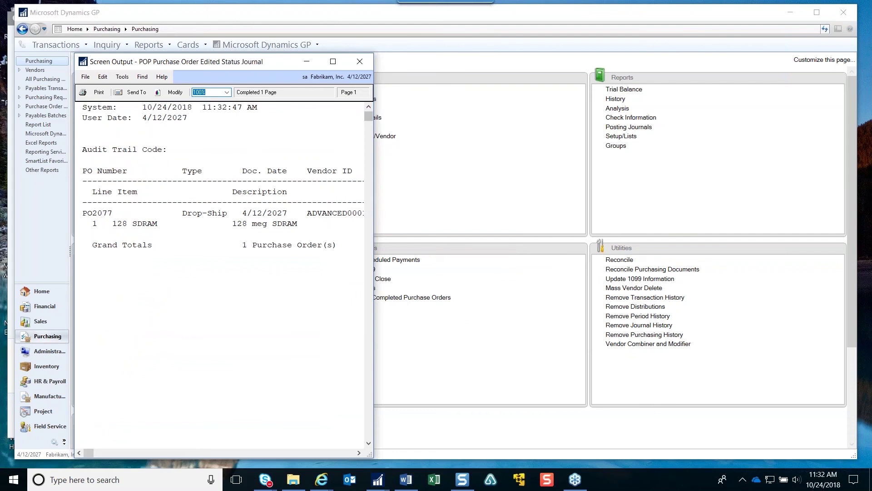
Step: Review the edited status journal, distribution detail and variance journal at a readable width, closing each report
drag(374, 222, 619, 203)
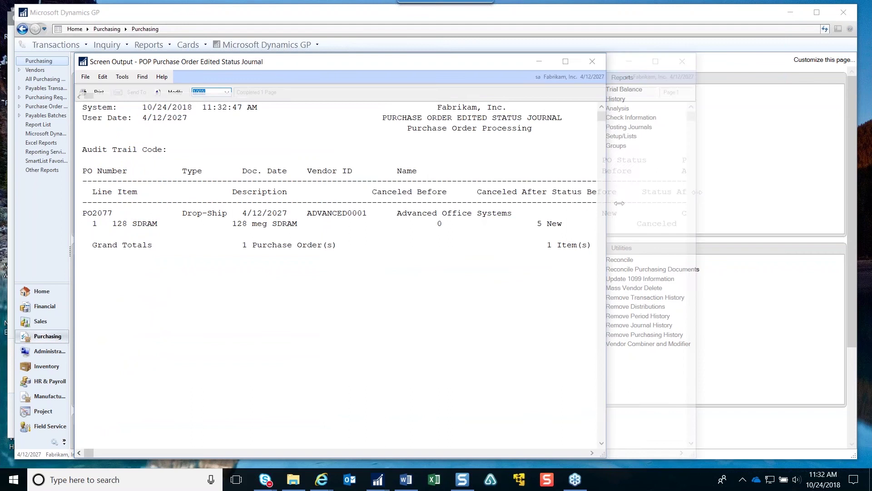
click(685, 62)
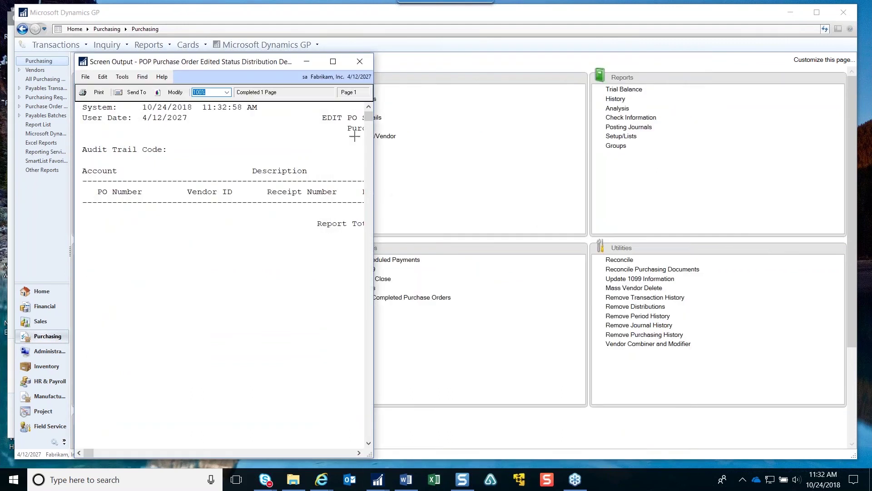
drag(376, 159, 751, 159)
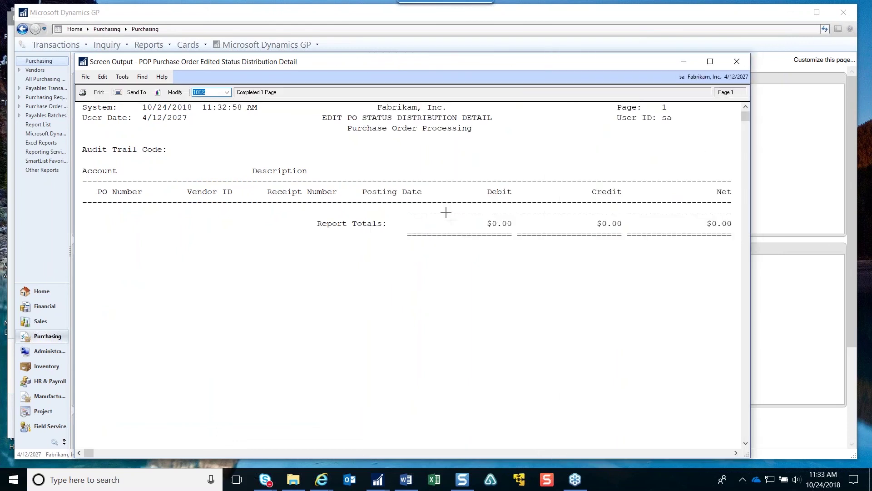
click(740, 64)
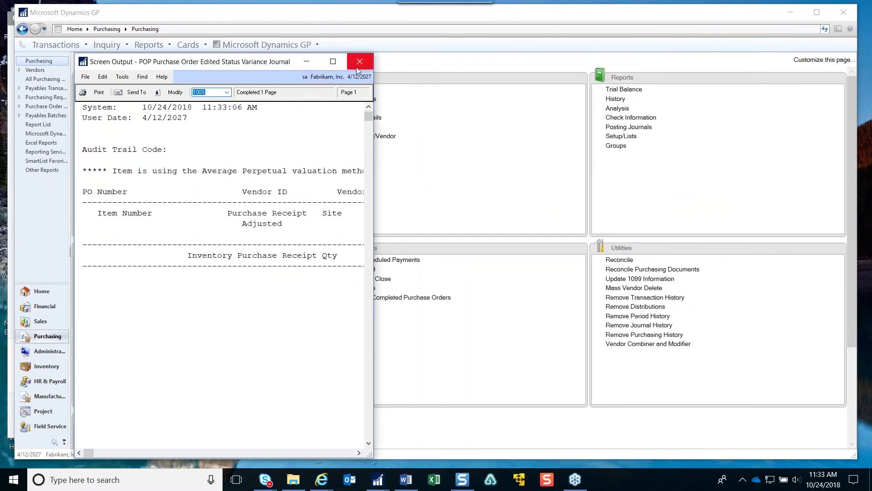
click(358, 67)
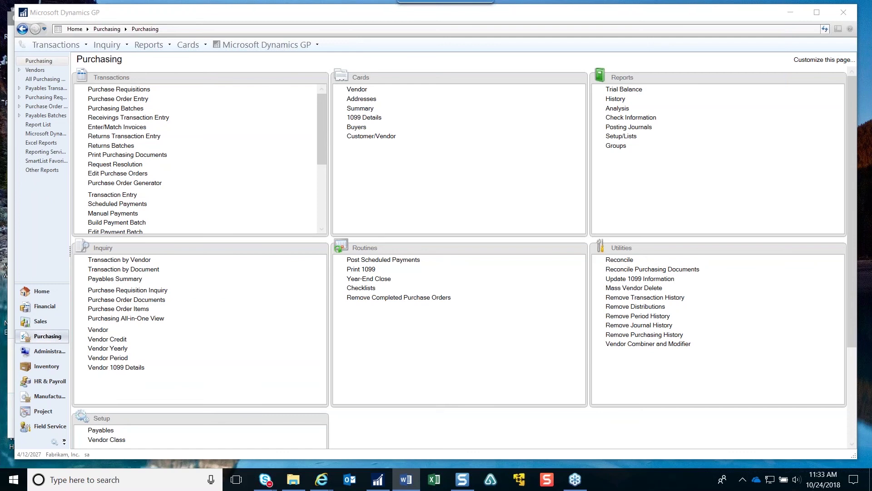
Step: Look over the Remove Completed Purchase Orders routine with its document range set to Document Date, and close it unprocessed
click(400, 298)
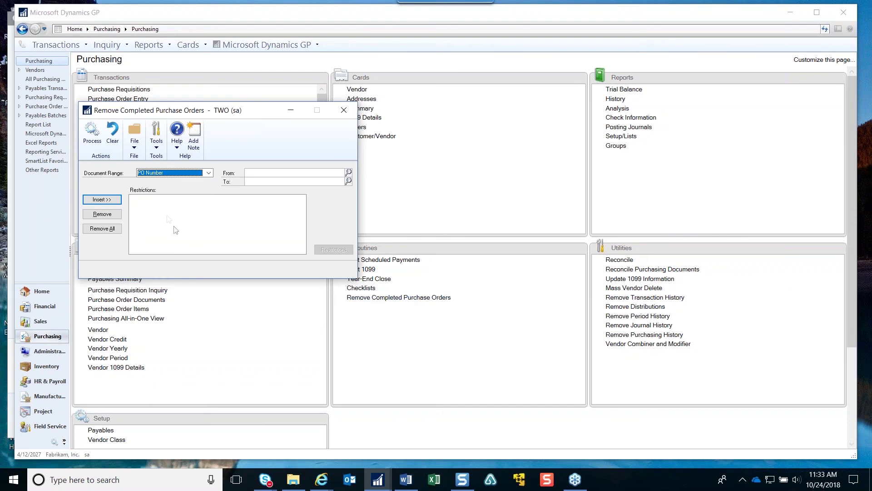
click(208, 173)
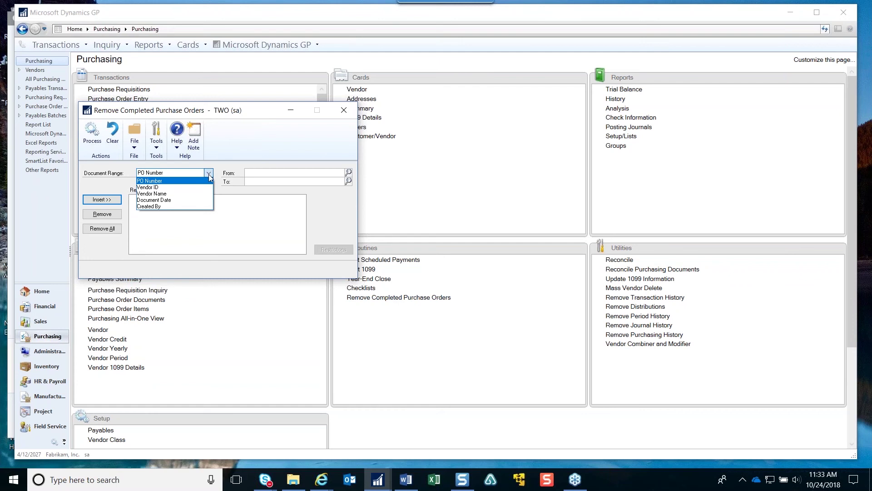
click(202, 200)
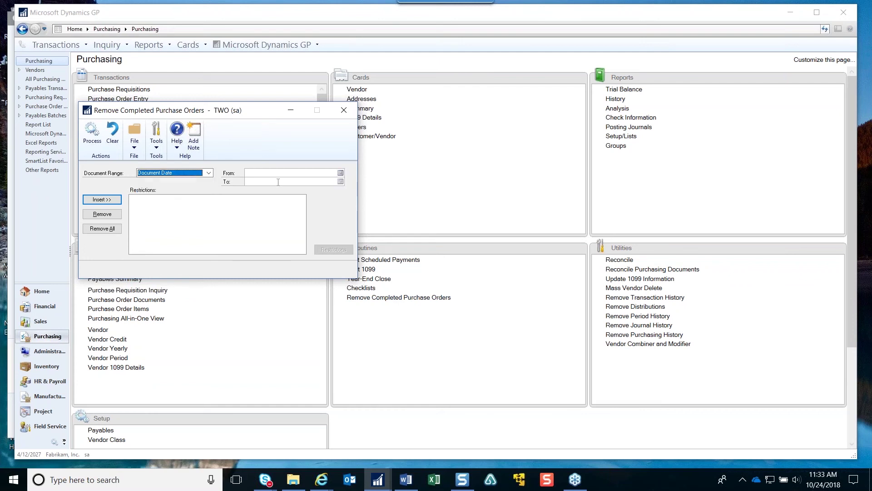
click(261, 172)
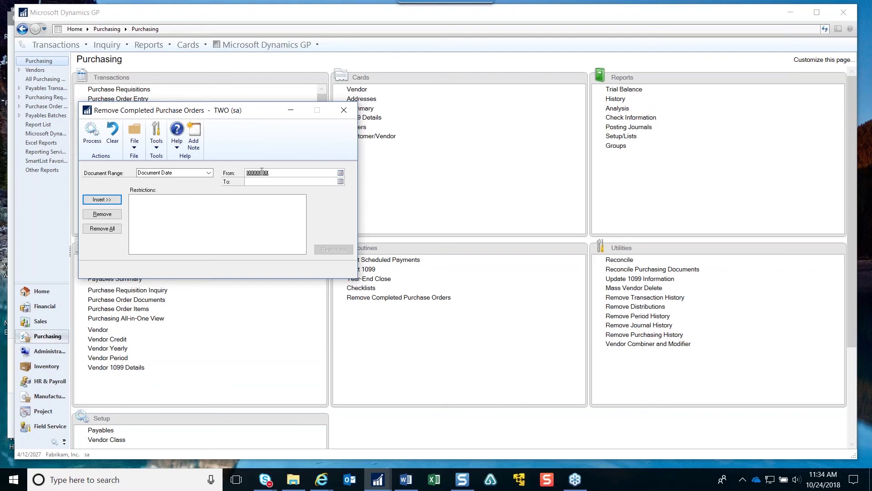
click(348, 113)
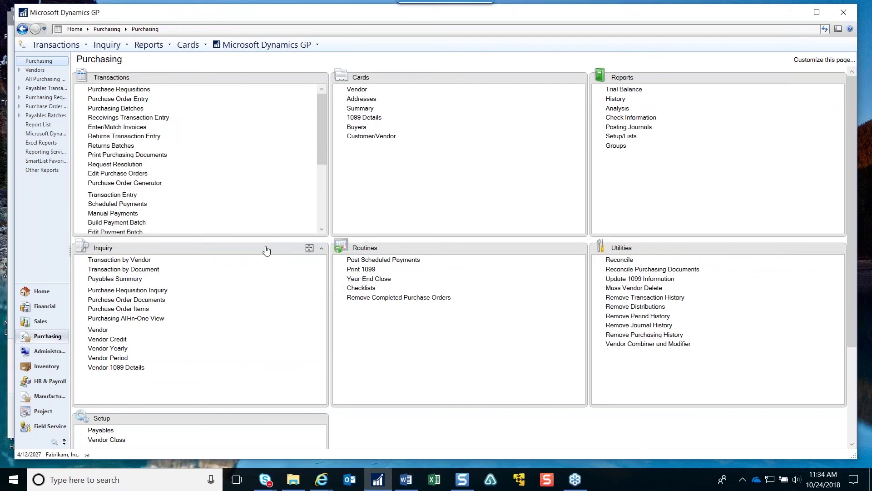
Step: Query the purchase order document inquiry for historical purchase orders only, covering all vendors and all PO numbers
click(143, 300)
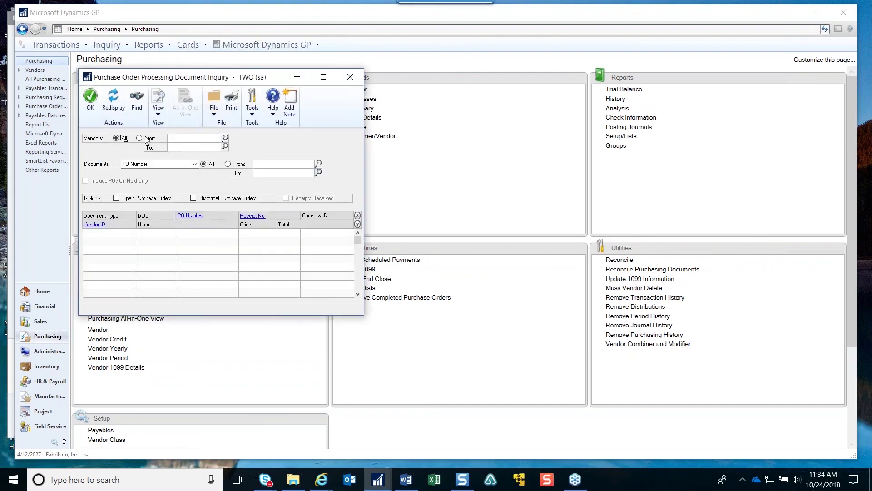
click(122, 200)
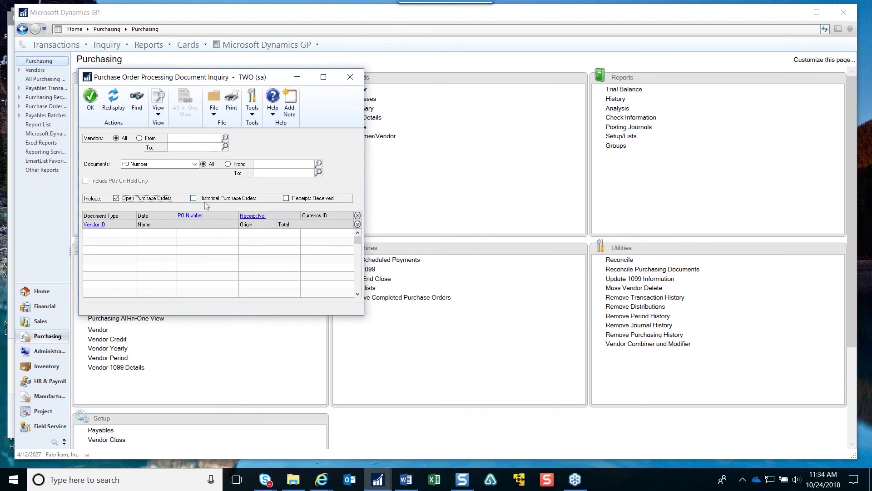
click(152, 199)
click(210, 201)
click(114, 98)
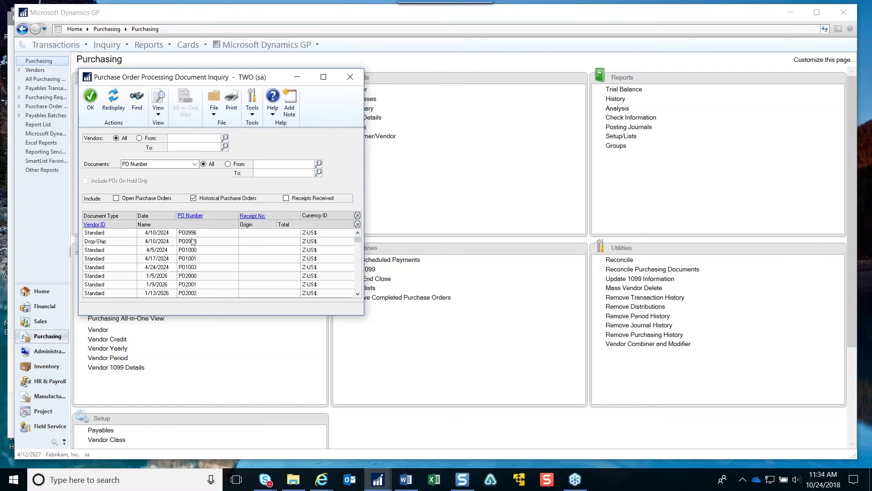
Step: Redisplay the document inquiry with only open purchase orders included, and close it
click(141, 199)
click(205, 199)
click(125, 101)
click(350, 74)
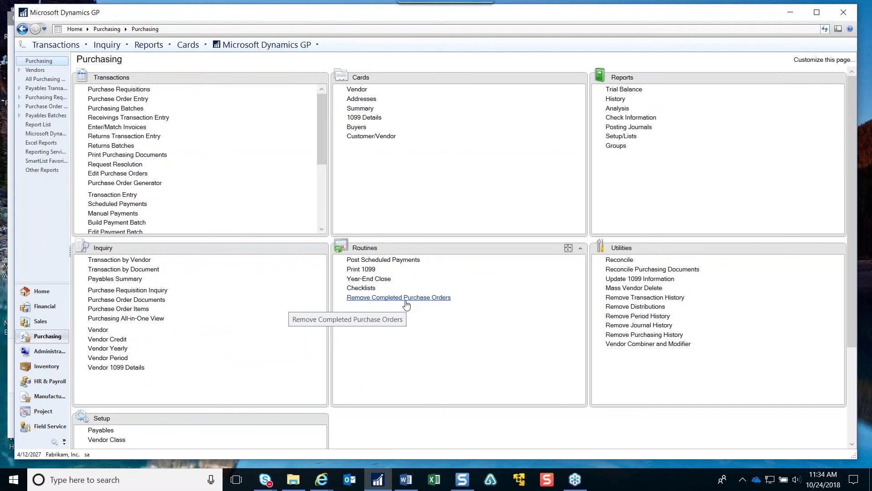
Step: Restrict the Remove Completed Purchase Orders routine to document dates up to 8/31/2018, and close it discarding the changes
click(427, 298)
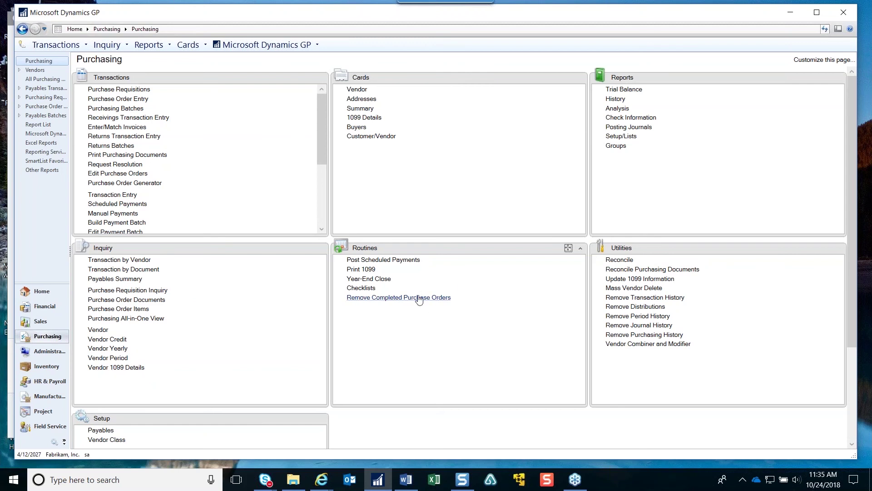
click(399, 297)
click(208, 173)
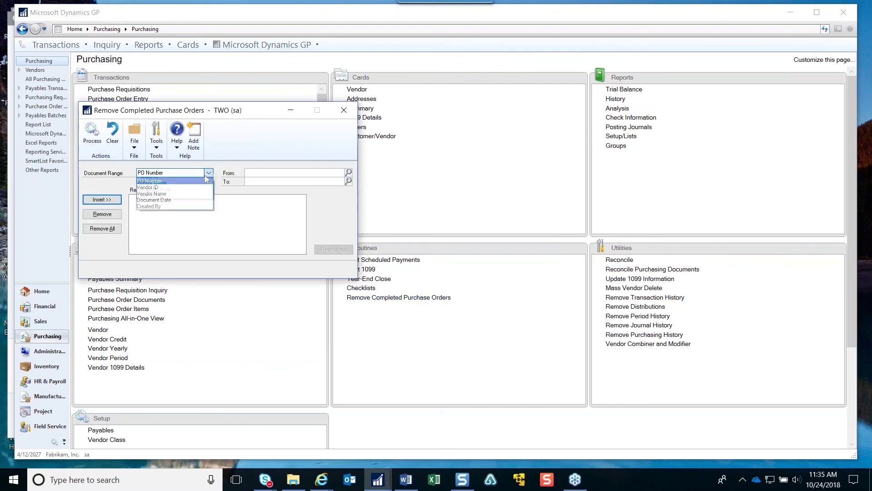
click(173, 200)
click(261, 181)
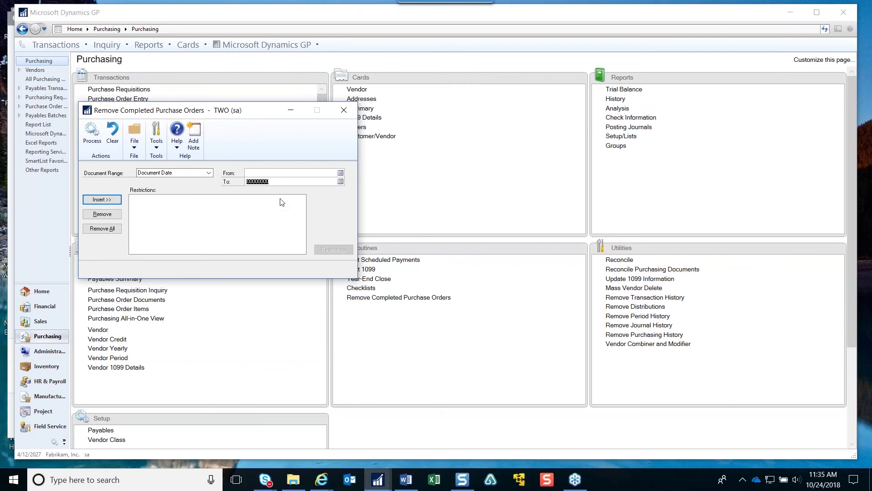
text(1)
key(BackSpace)
key(BackSpace)
text(083118)
key(Tab)
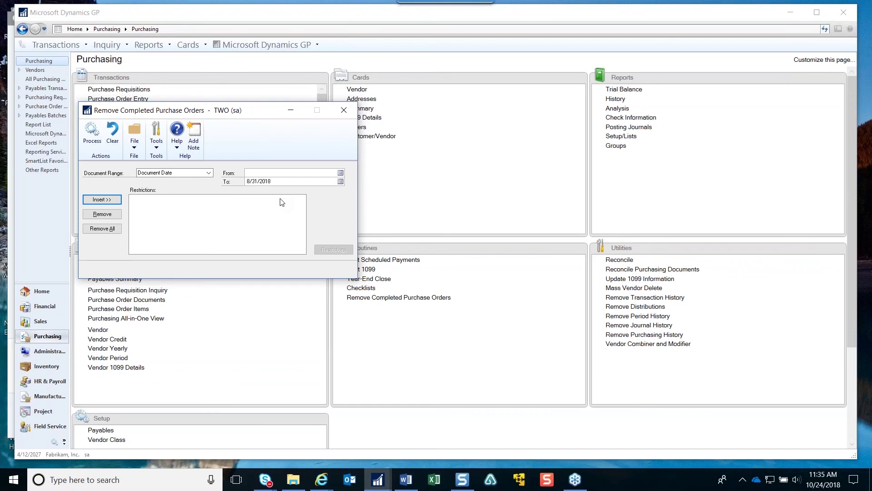
click(98, 200)
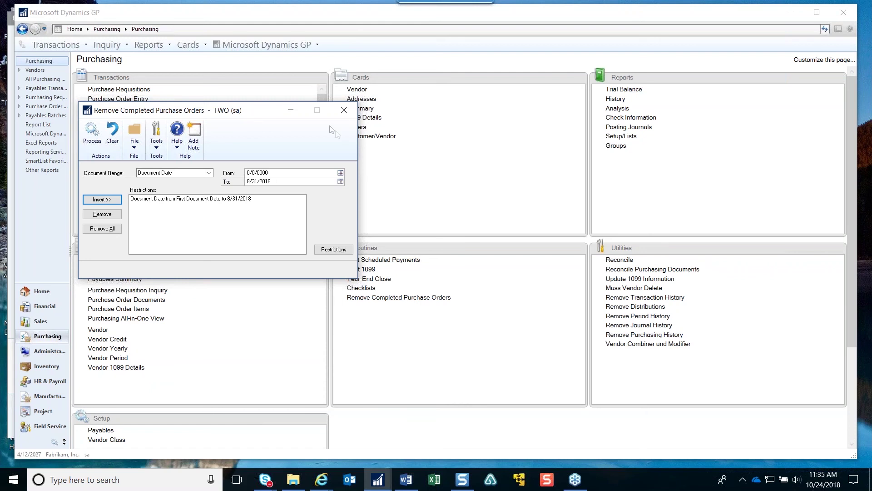
click(344, 110)
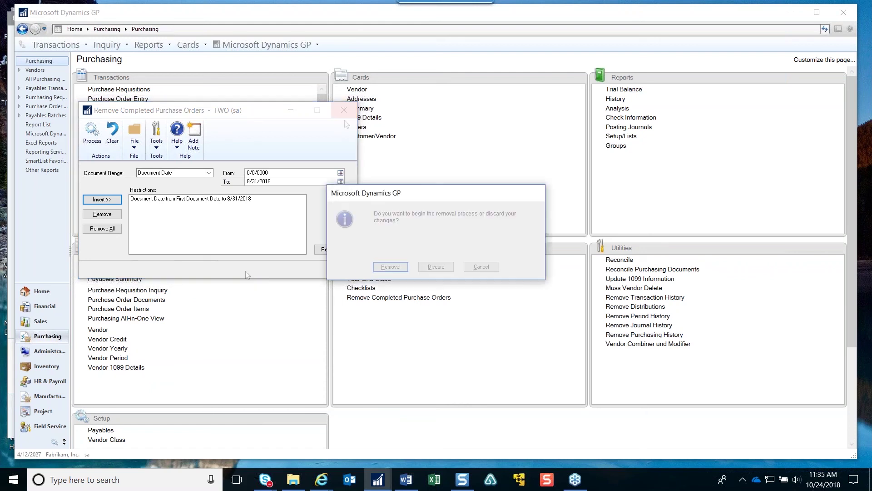
click(440, 268)
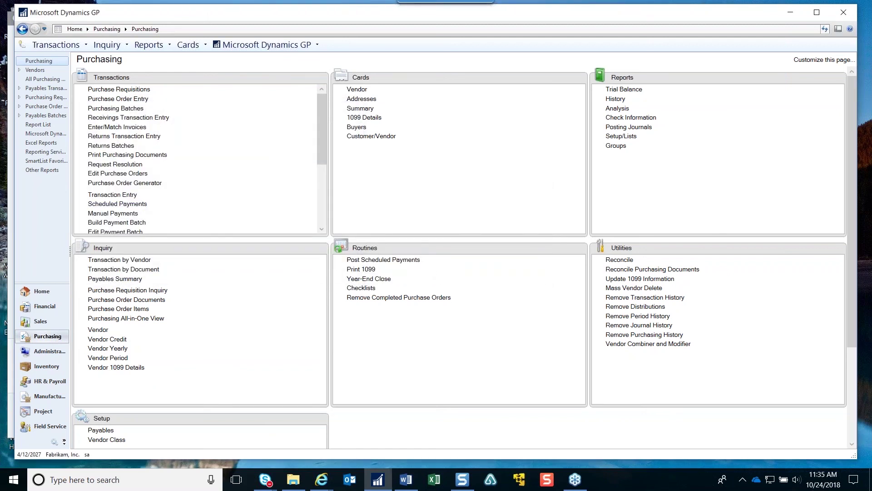
Step: Start a new inventory item record with the item number NEW ITEM A
key(alt+Tab)
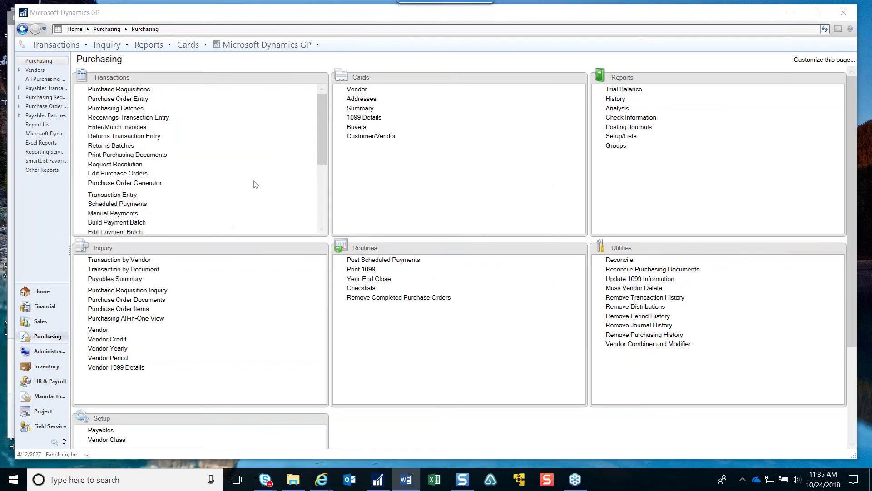
click(48, 367)
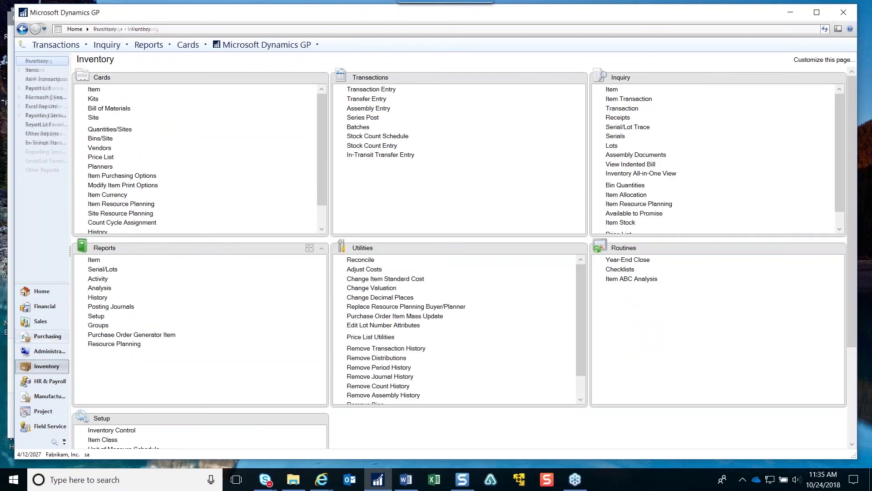
click(99, 90)
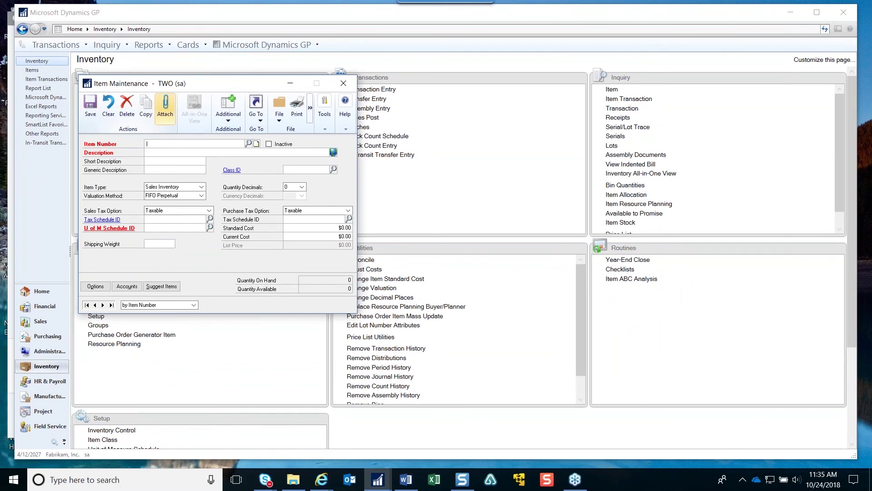
text(NEW ITEM A)
key(Tab)
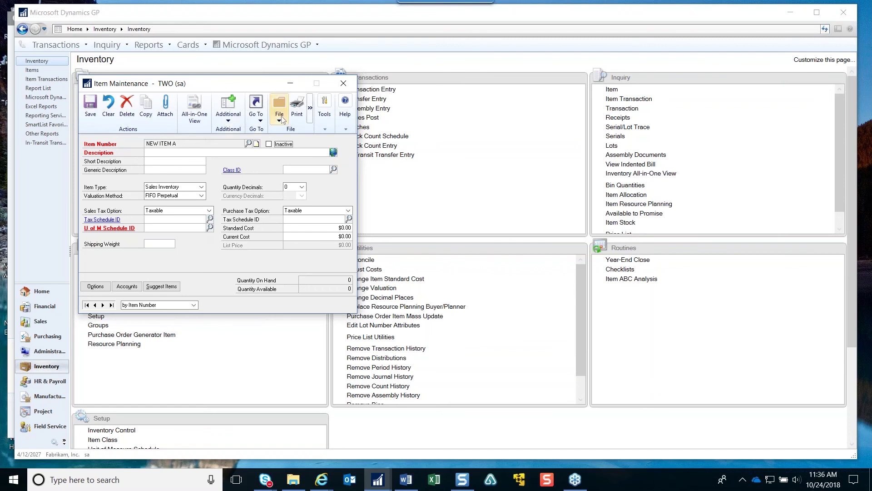
Step: Copy the setup of item 3-A3416A into the new item with all attributes included
click(147, 105)
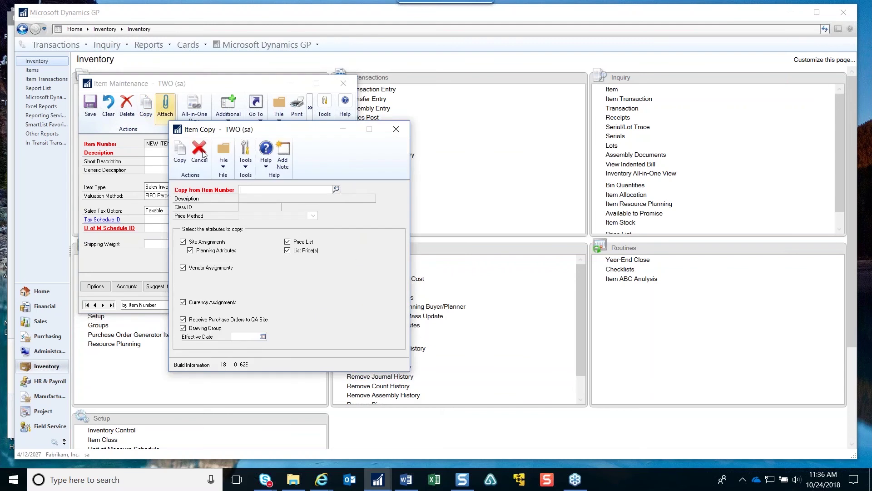
click(336, 189)
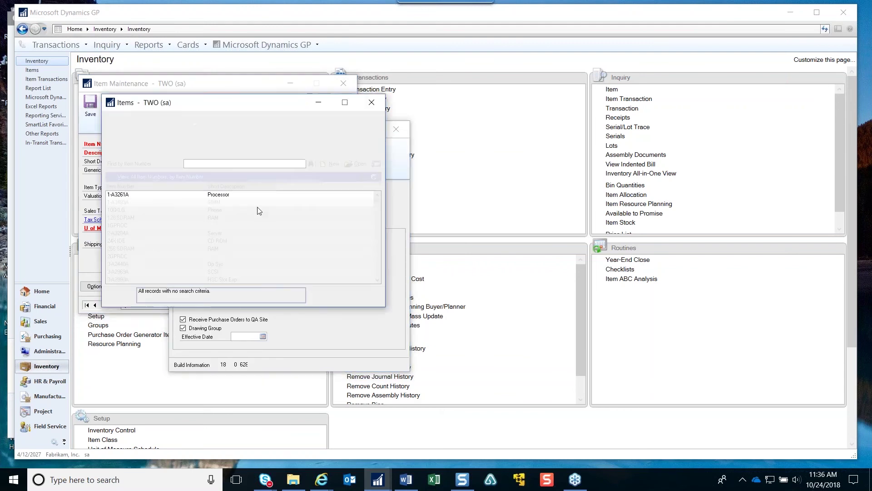
click(377, 271)
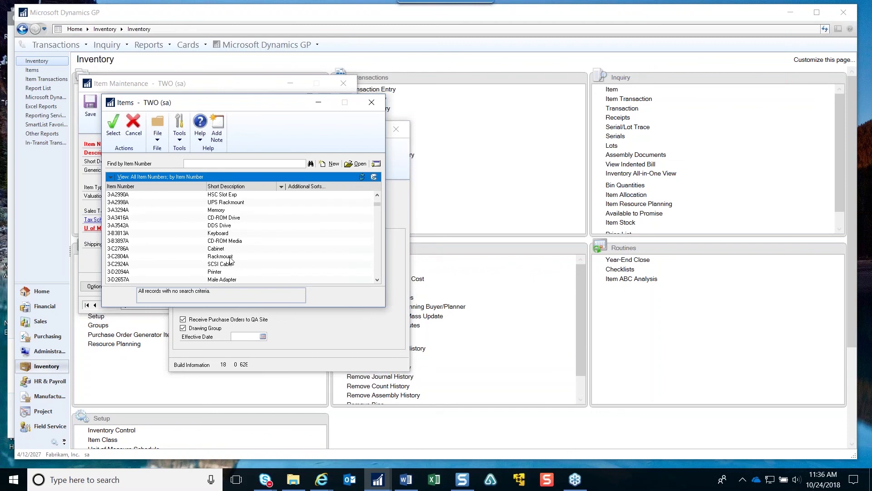
double_click(234, 219)
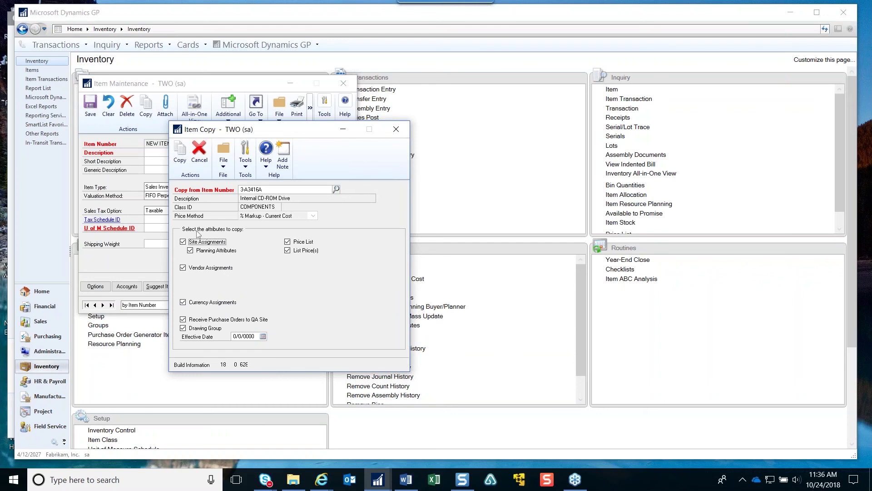
click(184, 151)
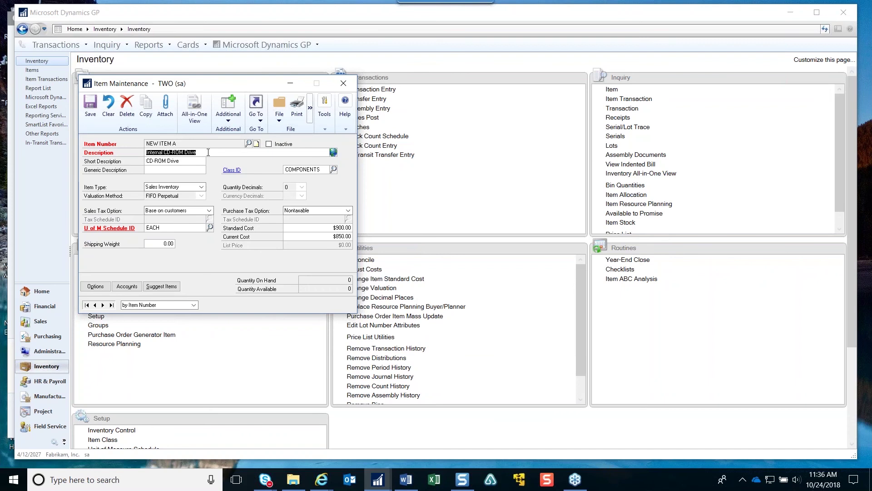
Step: Change the item's description to New Item A and set both its standard cost and current cost to $1,000.00
text(New Item A)
key(Tab)
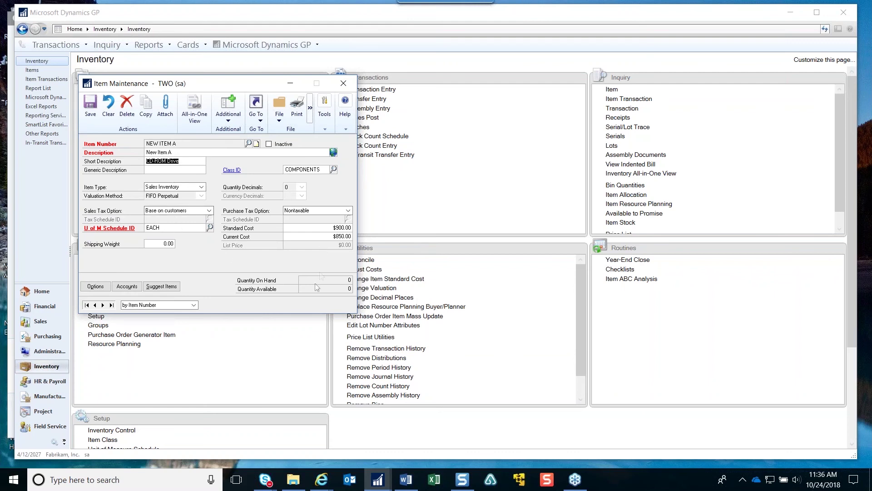
click(316, 230)
text(1000)
key(Tab)
key(BackSpace)
key(Tab)
click(314, 234)
text(00000)
key(Tab)
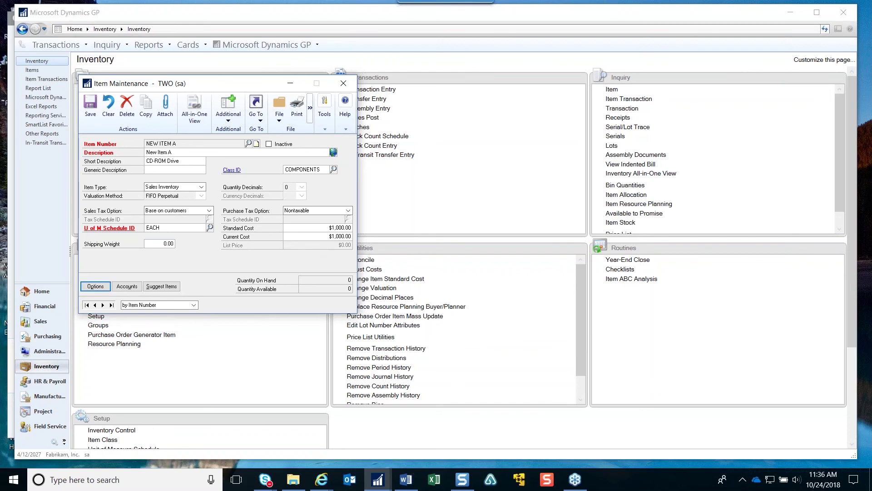
Step: Review the item's maintenance options and its default posting accounts, closing each window
click(96, 287)
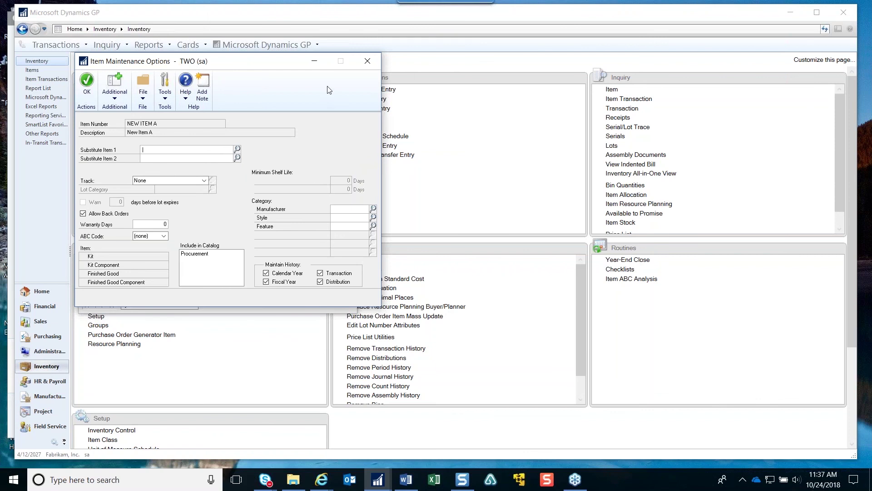
click(367, 61)
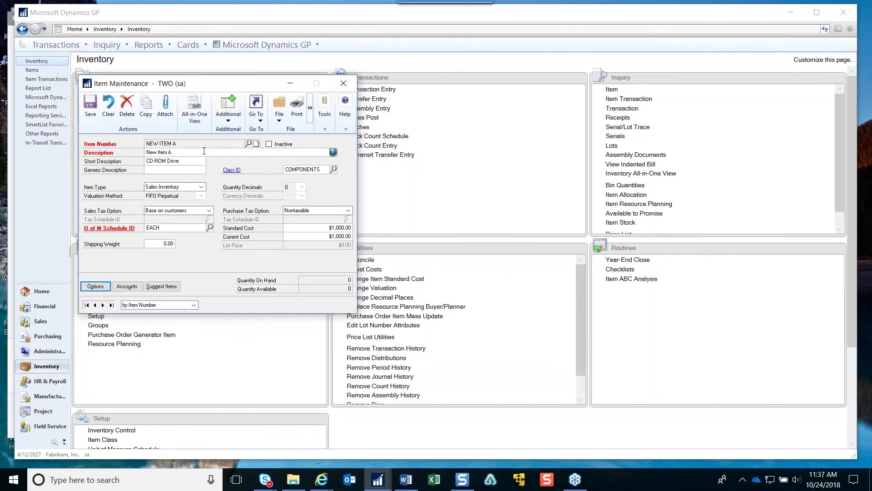
click(127, 286)
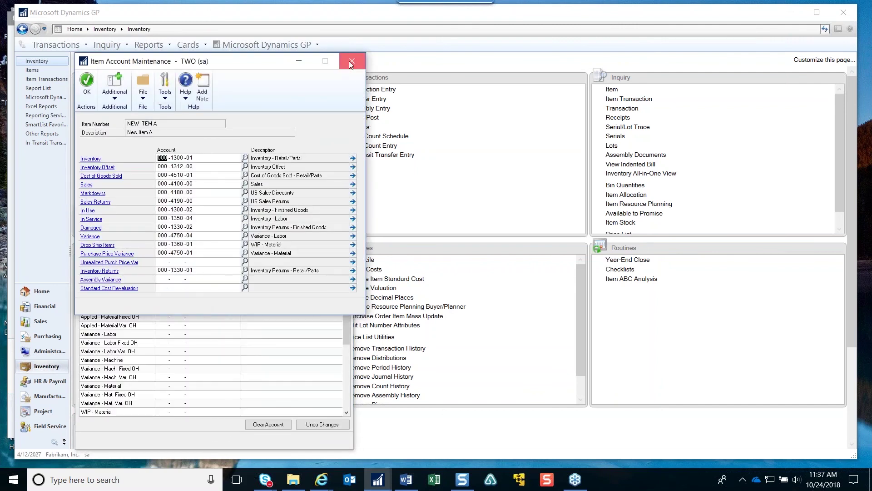
click(349, 61)
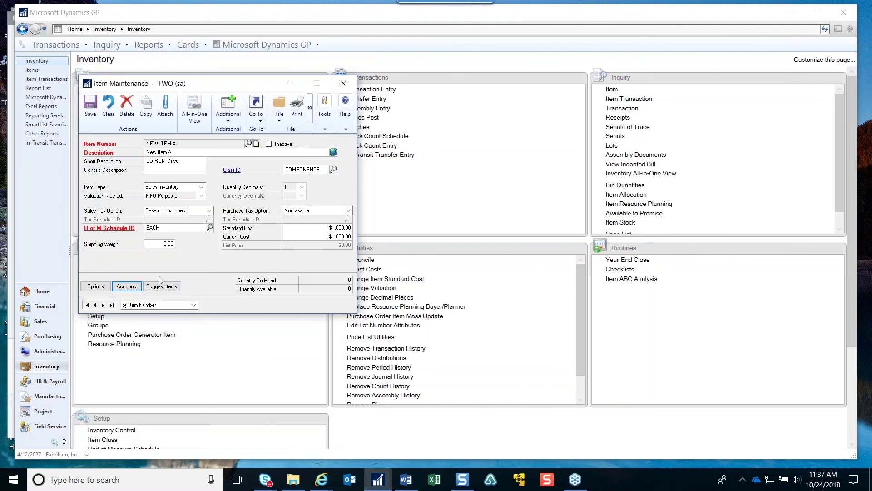
Step: Save NEW ITEM A, review its copied price list, and close the price list and item record
click(256, 121)
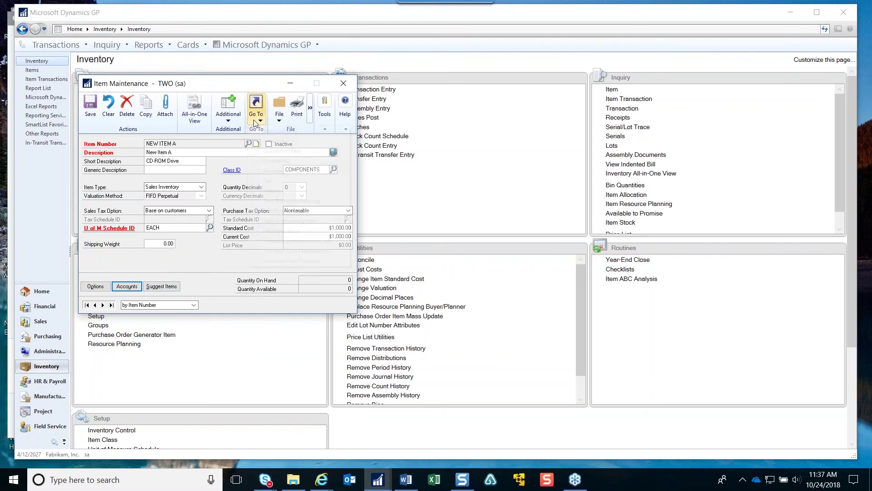
click(281, 142)
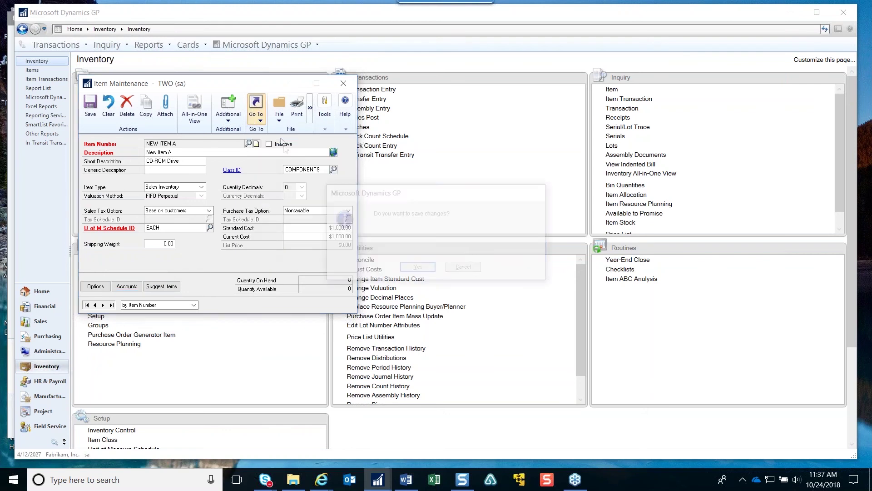
click(418, 266)
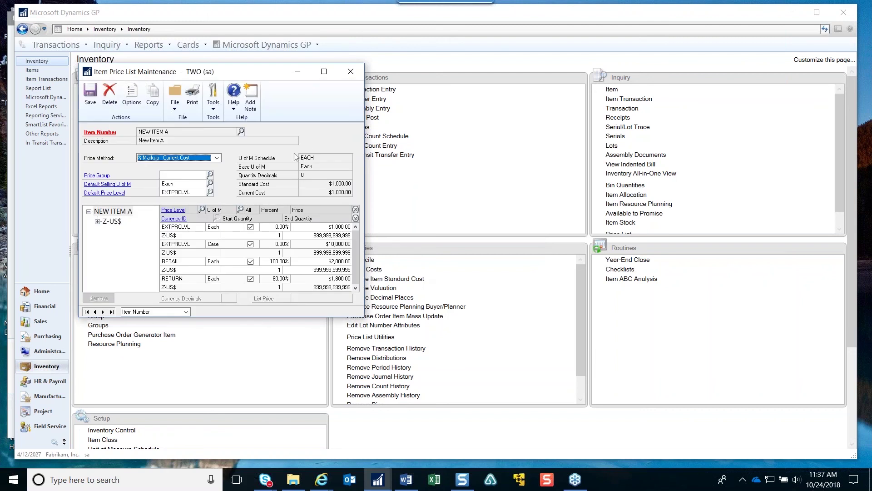
click(350, 72)
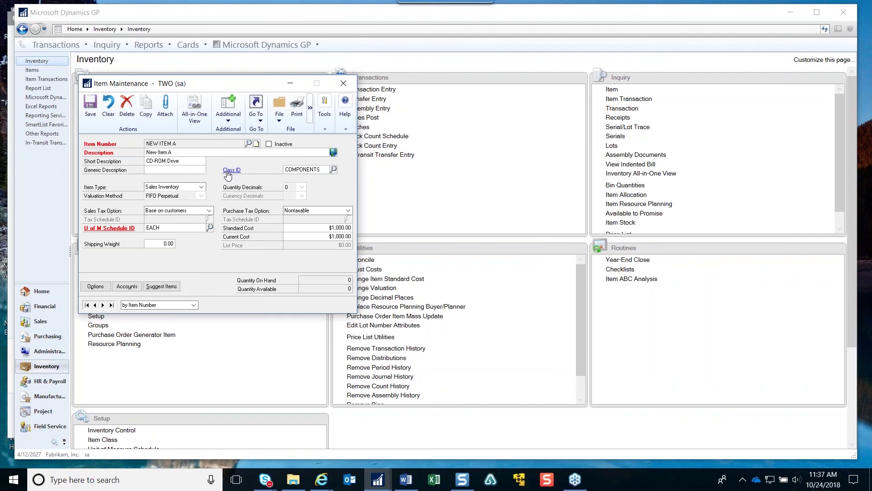
click(342, 84)
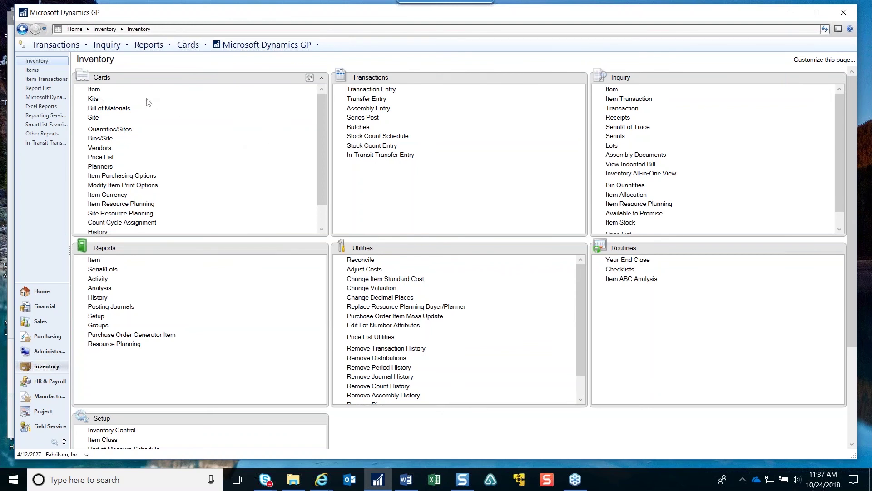
Step: Open the first inventory item's maintenance record, review the available item types, and close the record without changes
click(95, 90)
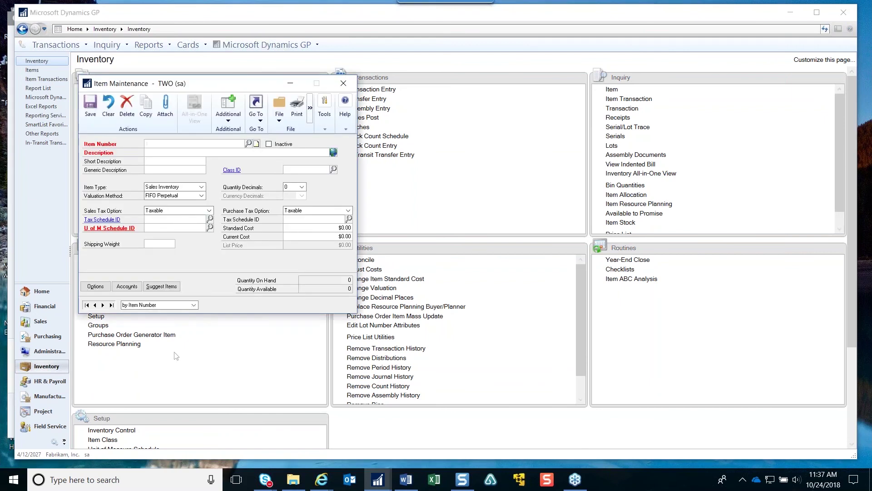
click(87, 305)
click(202, 187)
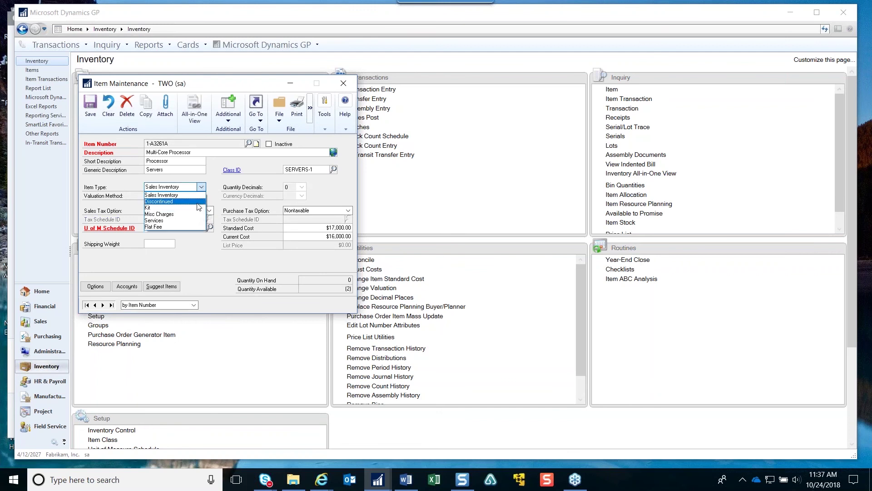
key(Escape)
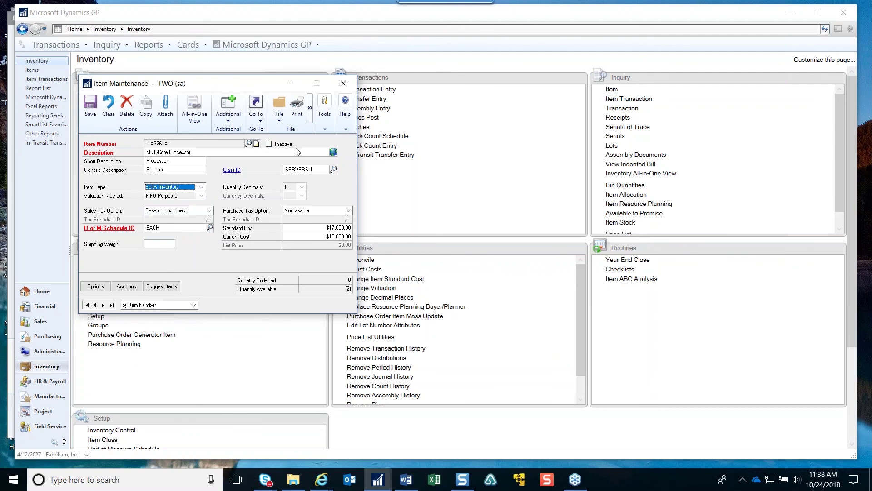
click(202, 187)
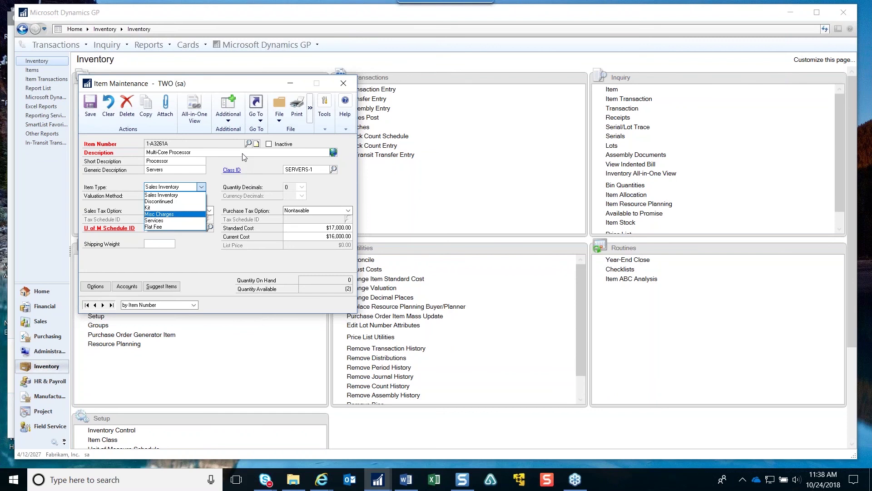
key(Escape)
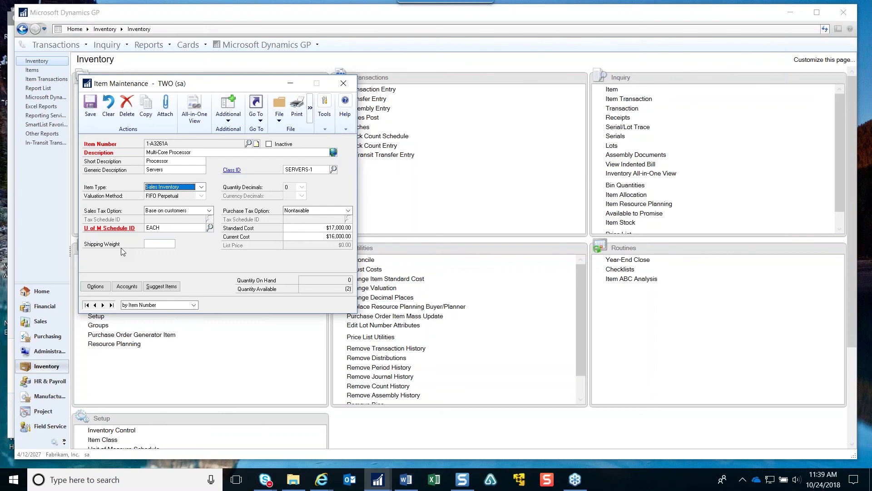
click(343, 86)
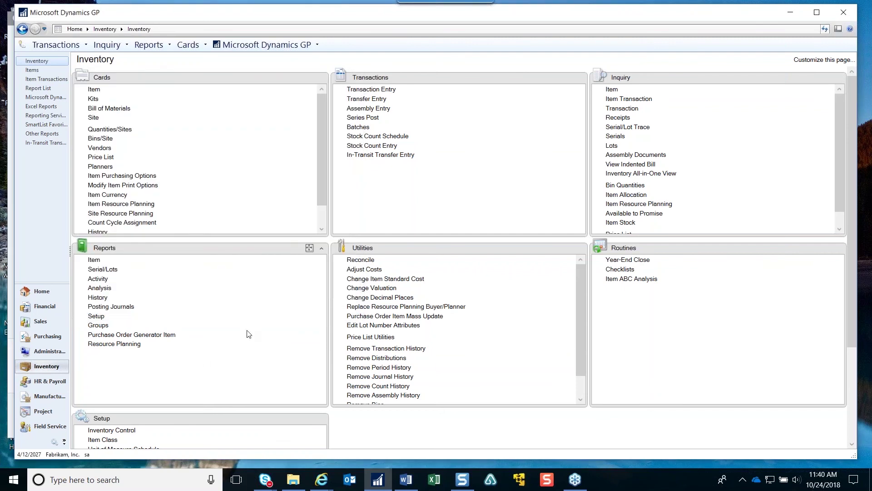
Step: Review the Sales Order Processing setup options through Allow Sale of Discontinued Items, and close both setup windows
click(46, 325)
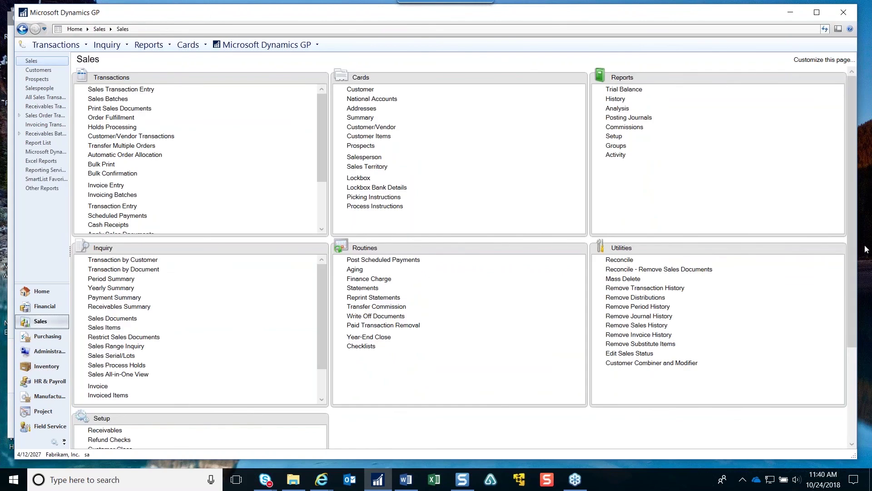
scroll(853, 263, down, 3)
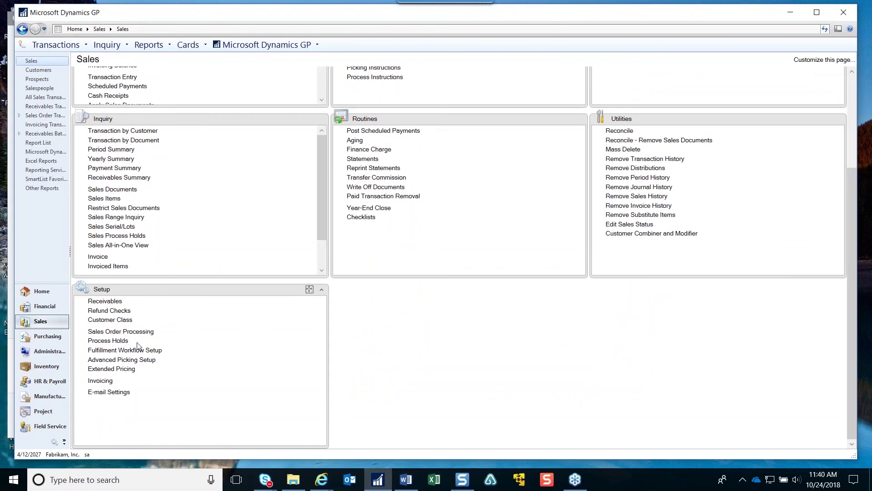
click(122, 332)
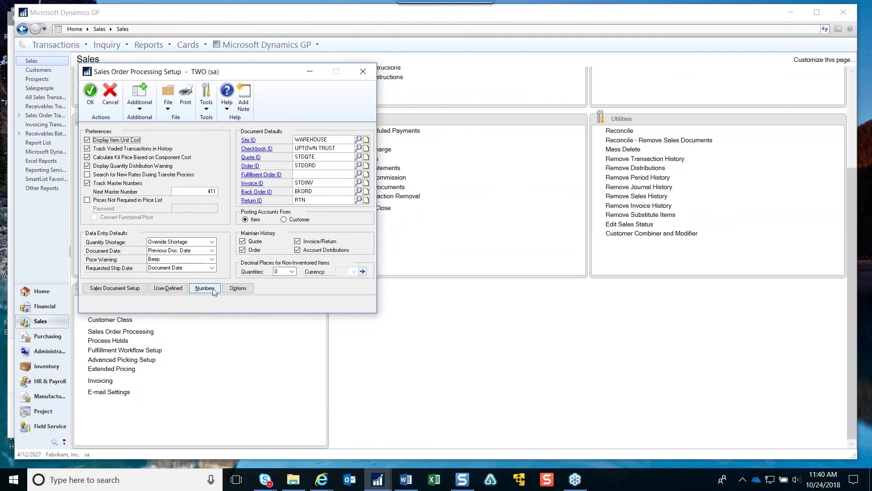
click(238, 289)
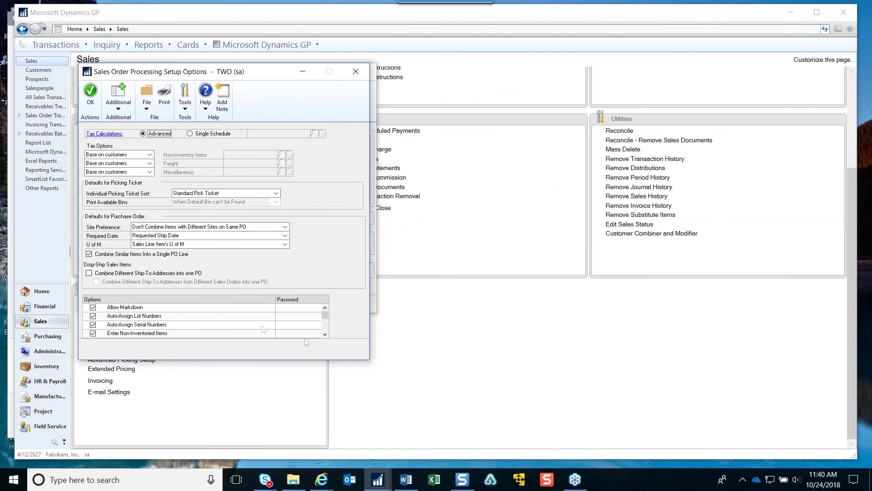
click(325, 334)
click(325, 335)
click(325, 335)
click(325, 334)
click(326, 335)
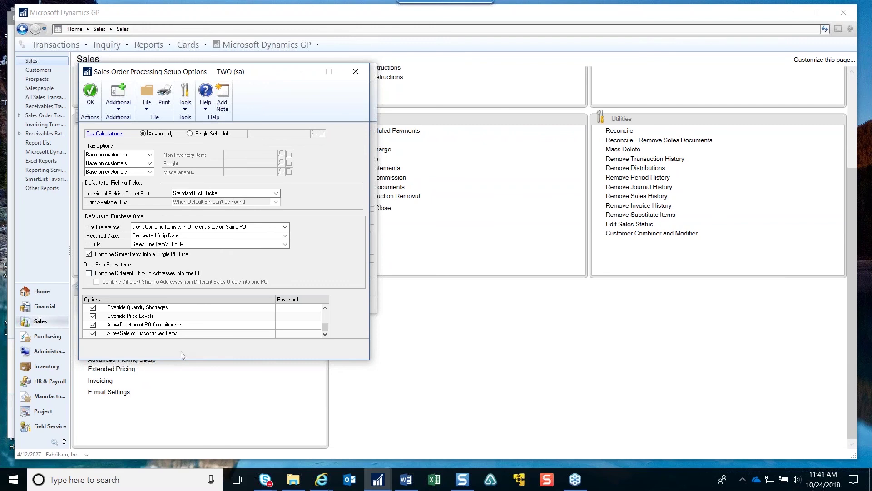
click(356, 73)
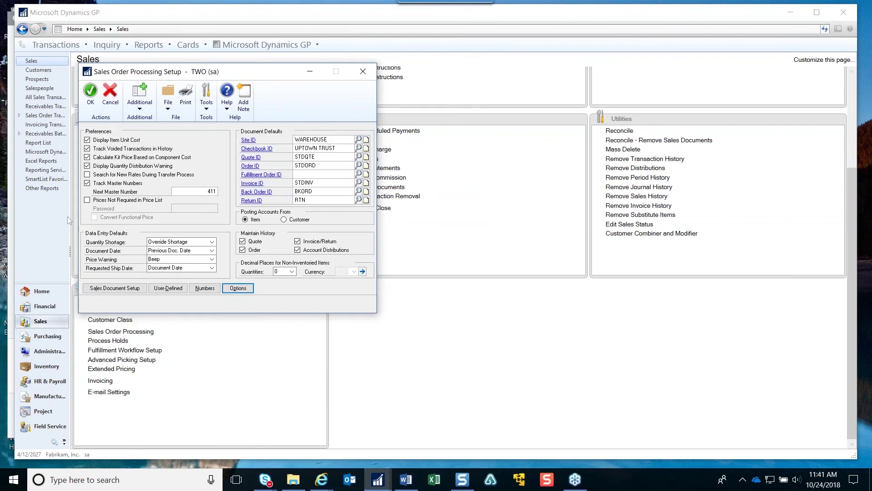
click(364, 72)
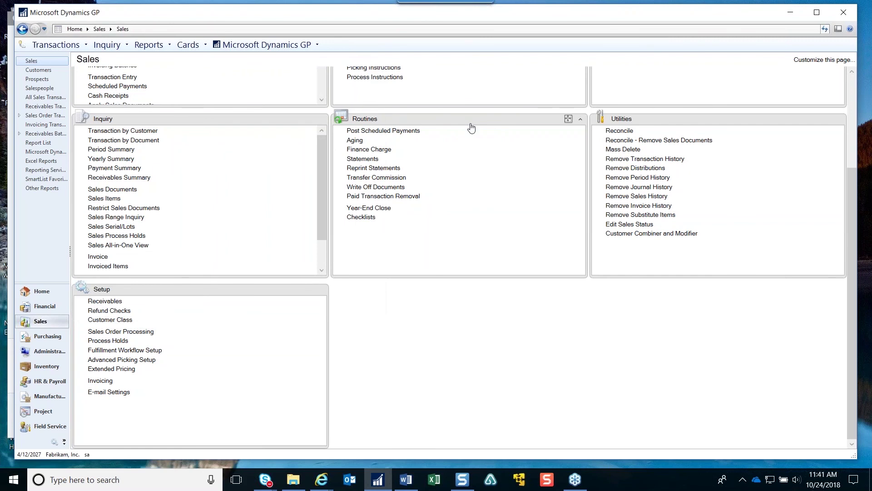
Step: Limit the inventory quantity reconcile to an item number range starting at 1-A3483A, and close the utility without processing
click(47, 366)
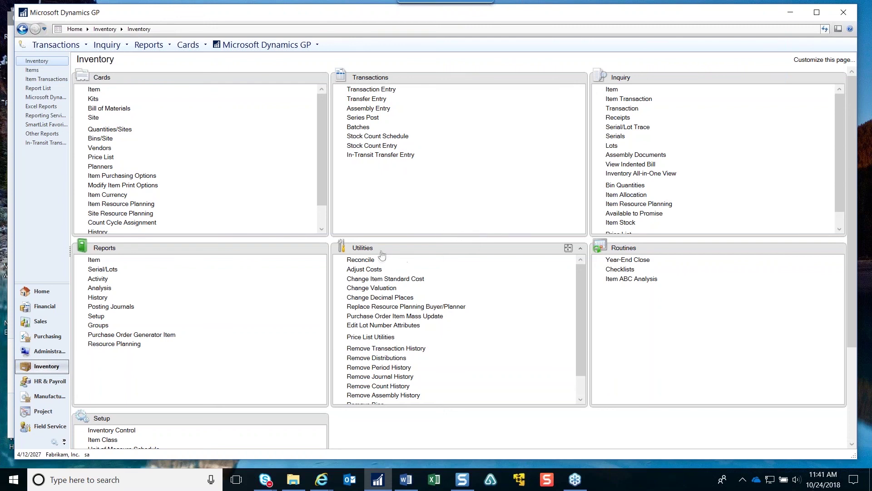
click(366, 262)
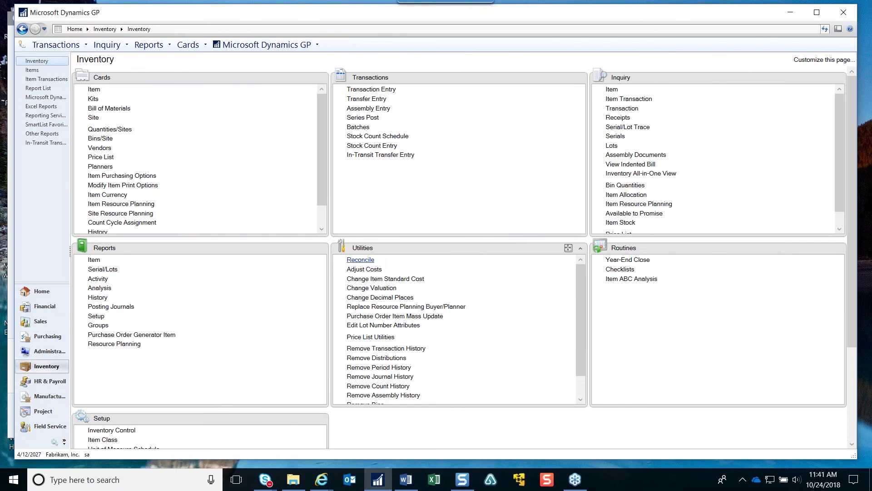
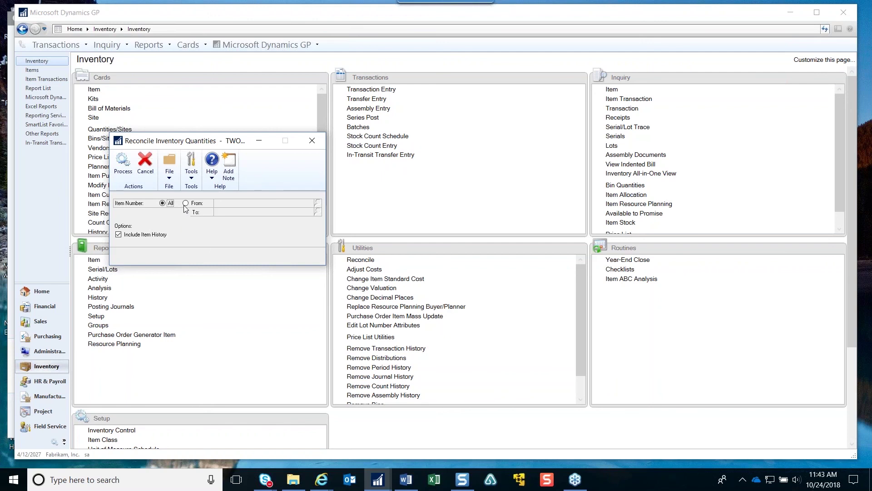
click(185, 204)
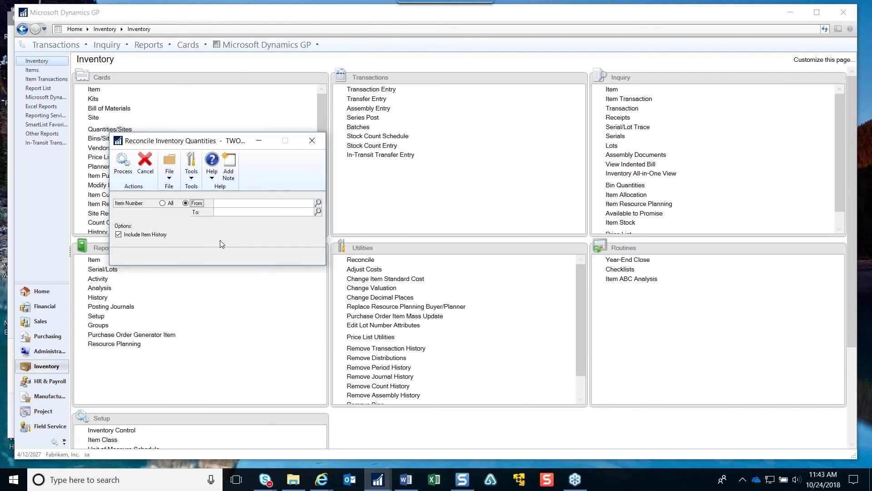
click(237, 202)
click(318, 204)
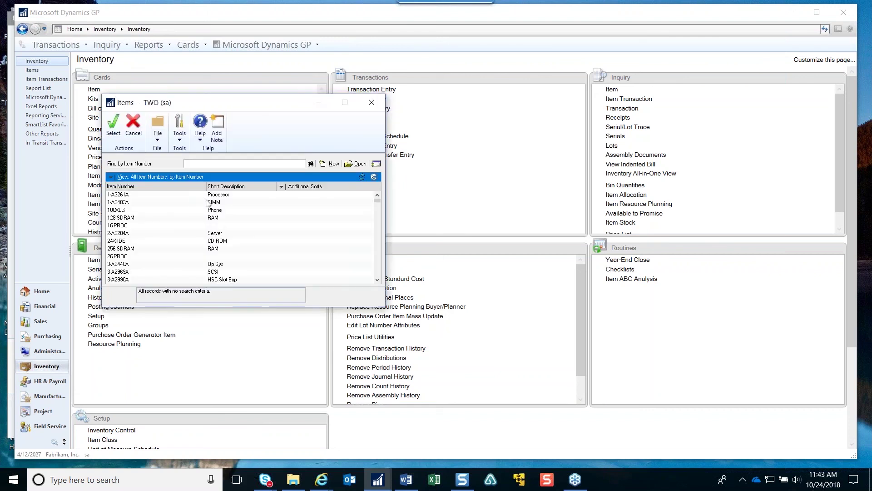
double_click(212, 203)
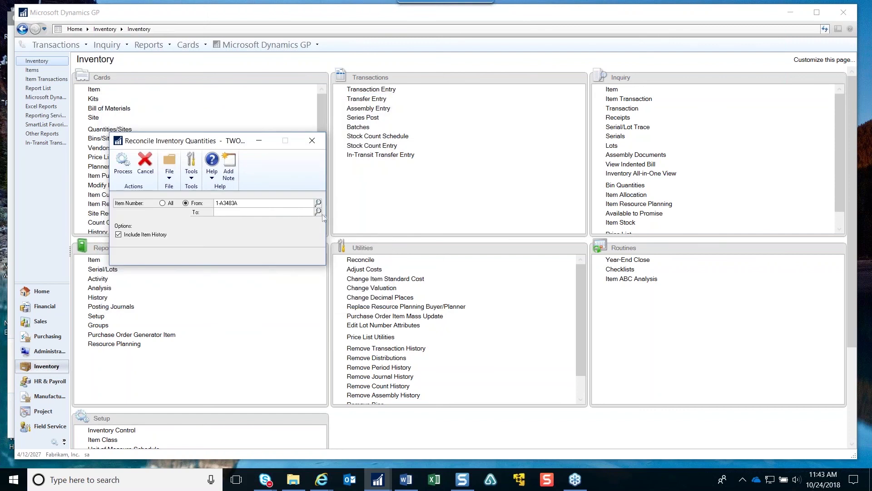
click(318, 212)
double_click(182, 201)
click(312, 141)
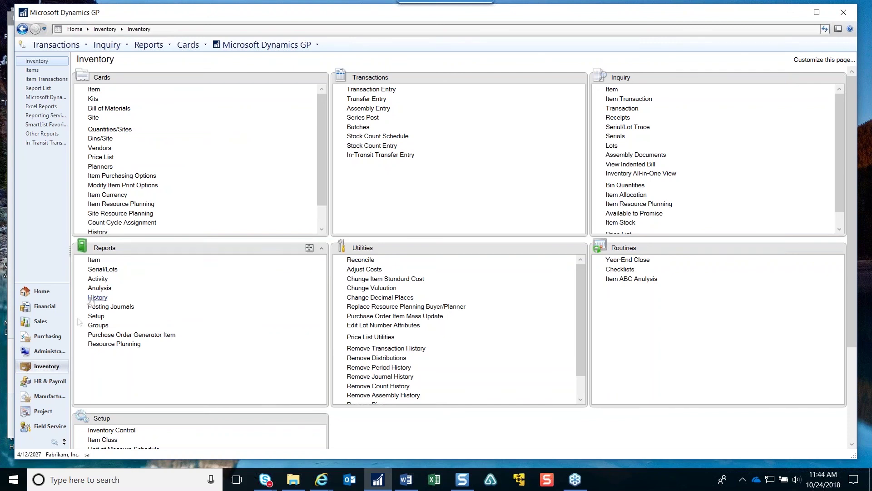
Step: Set the receivables aging date to 4/30/2027 with No Report, and close the aging routine without processing
click(40, 321)
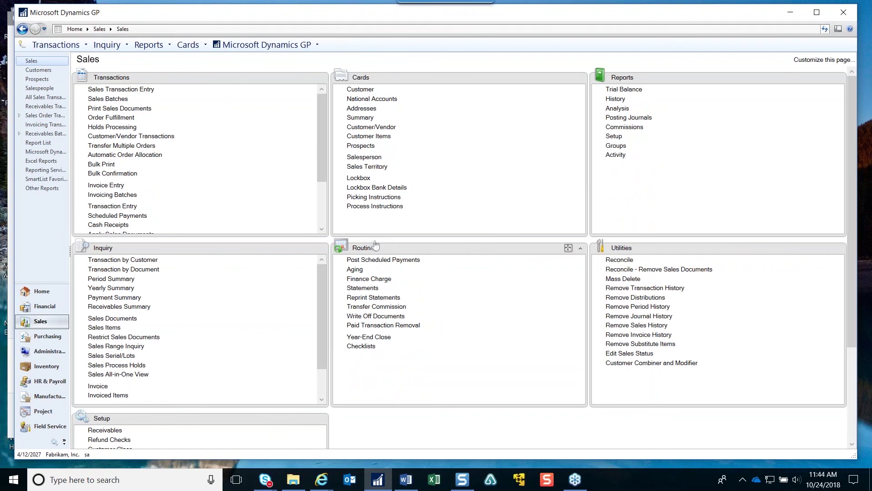
click(355, 270)
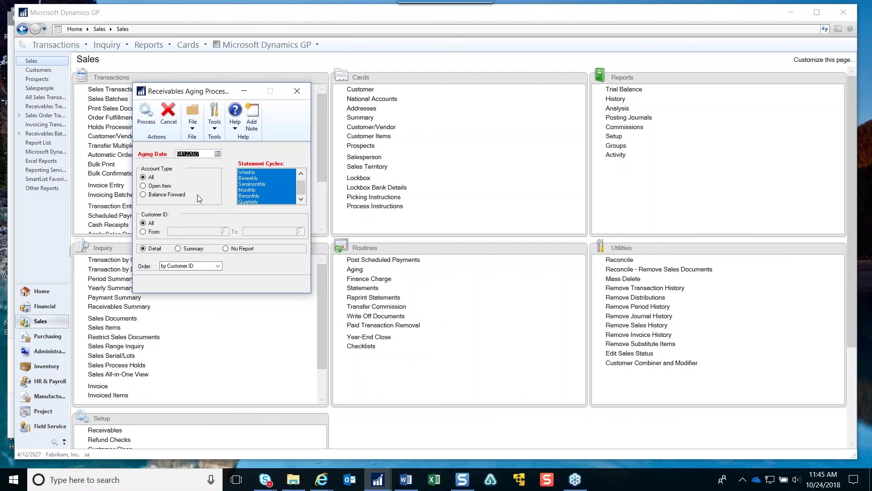
text(043028)
key(Tab)
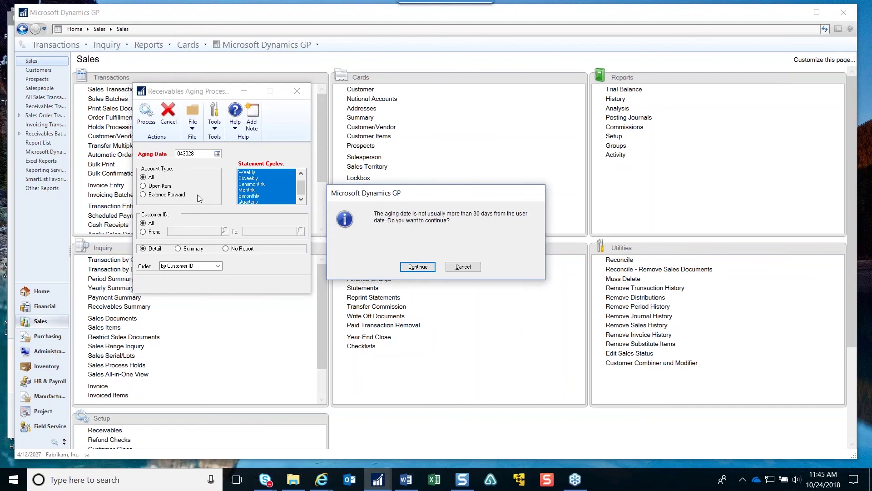
click(476, 269)
text(0430)
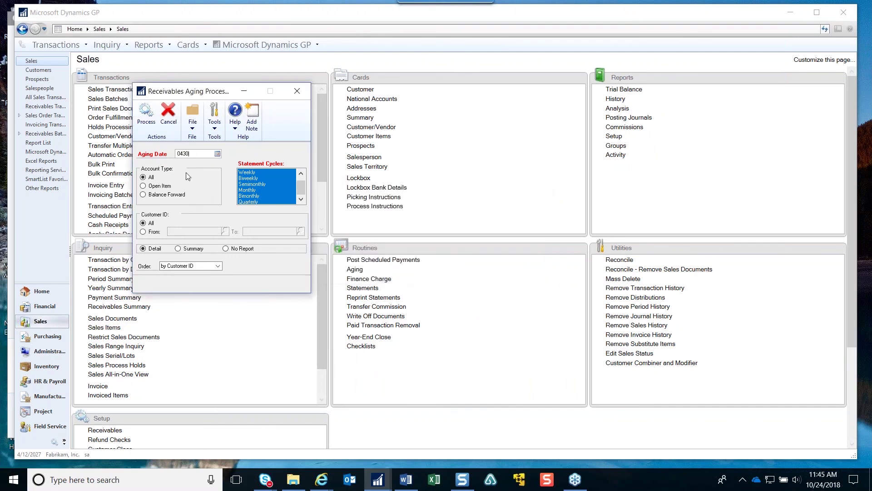
key(Tab)
click(243, 250)
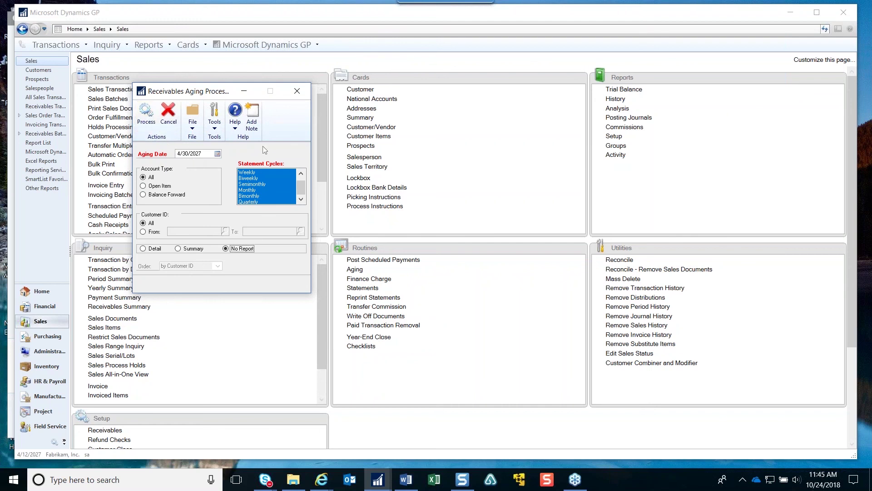
click(298, 90)
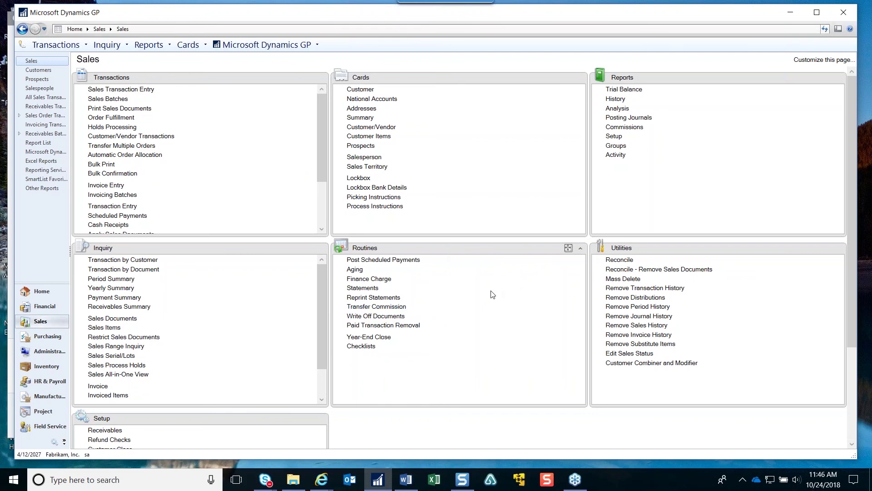
Step: Review the Paid Sales Transaction Removal options and cut-off dates, and close the window
click(387, 325)
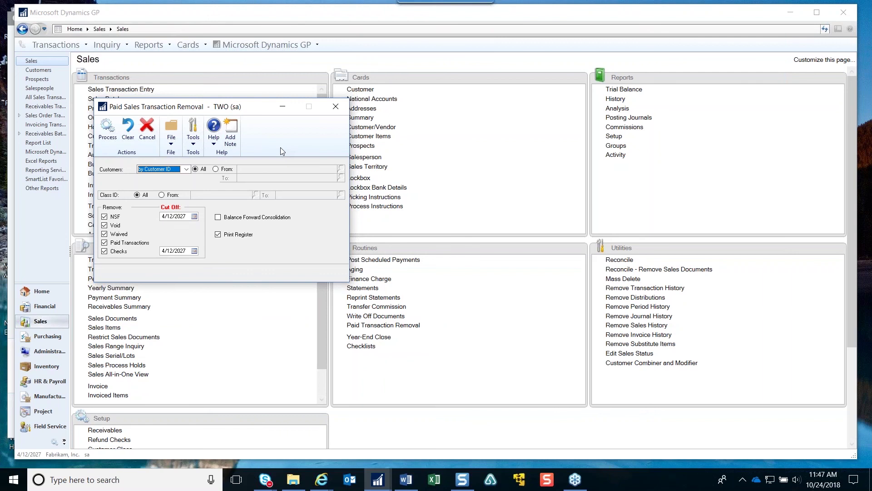
click(335, 109)
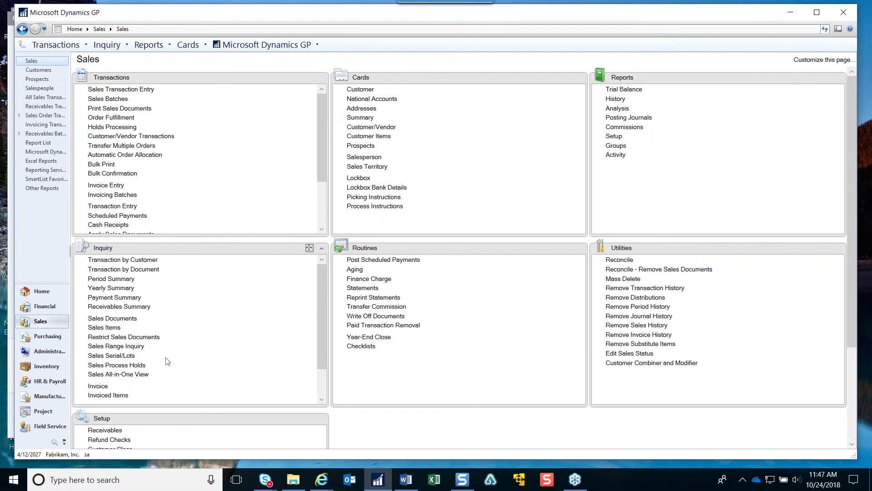
Step: Start RM Transaction Unapply from the Professional Services Tools Library and load the documents of customer Aaron Fitz Electrical
click(55, 442)
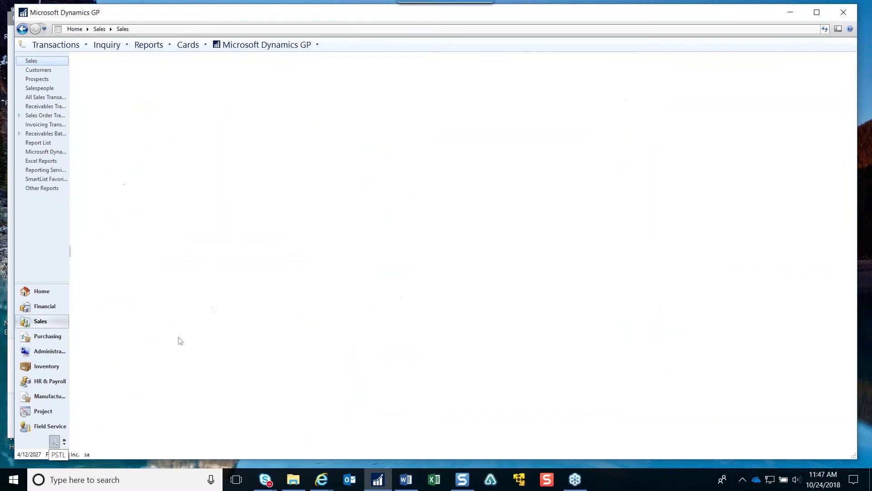
click(381, 91)
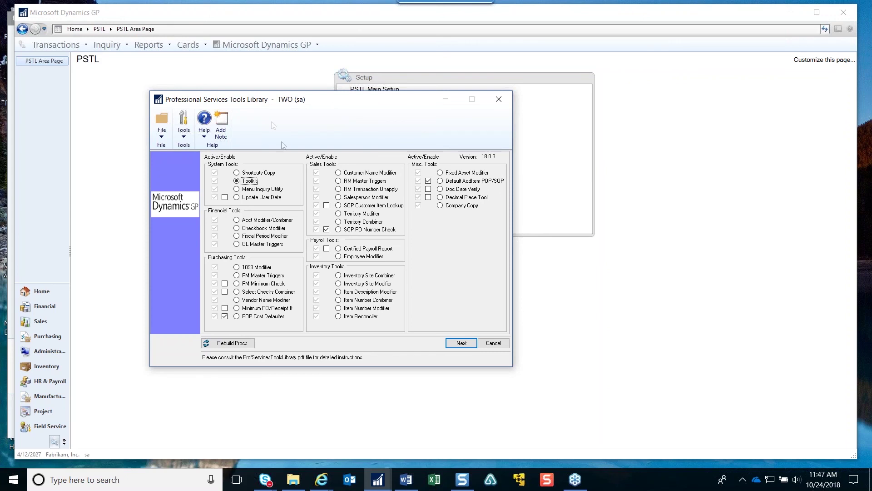
click(369, 189)
click(463, 345)
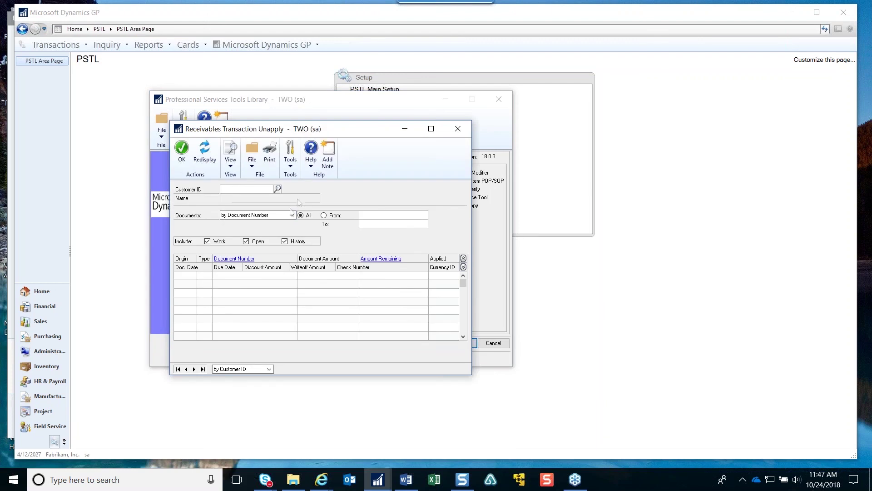
click(278, 189)
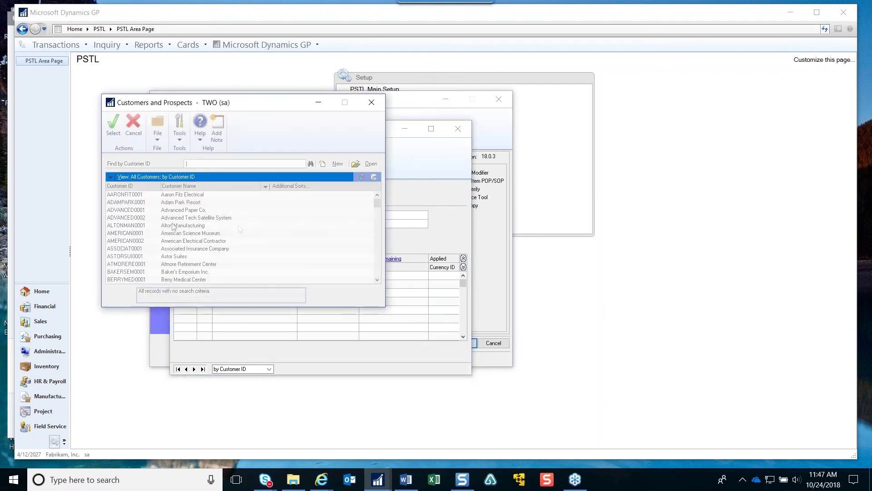
double_click(198, 194)
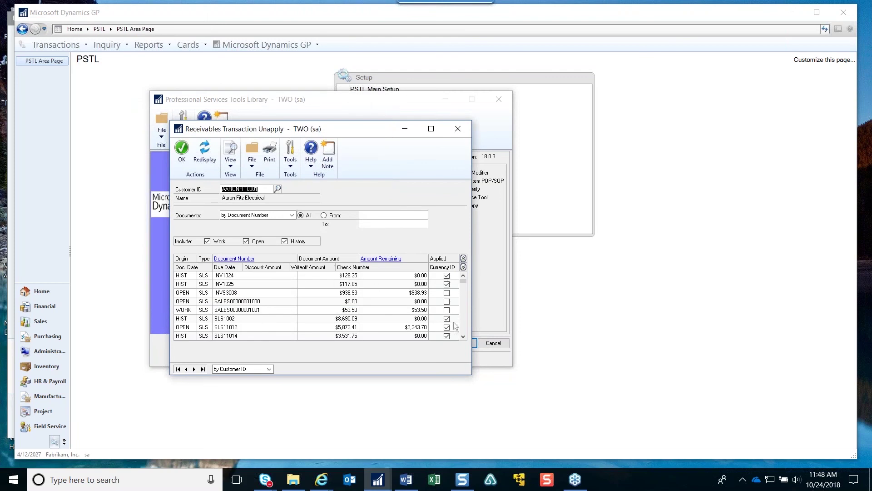
Step: Unapply payment PMT1000.2 from the customer's document list, choosing to unapply all levels
click(190, 275)
click(189, 284)
click(186, 276)
click(464, 338)
click(464, 338)
click(463, 336)
click(464, 337)
click(464, 337)
click(463, 337)
click(463, 337)
click(463, 336)
click(463, 336)
click(463, 336)
click(463, 336)
click(463, 337)
click(464, 336)
click(463, 337)
click(463, 337)
click(464, 336)
click(464, 336)
click(463, 337)
click(464, 336)
click(463, 336)
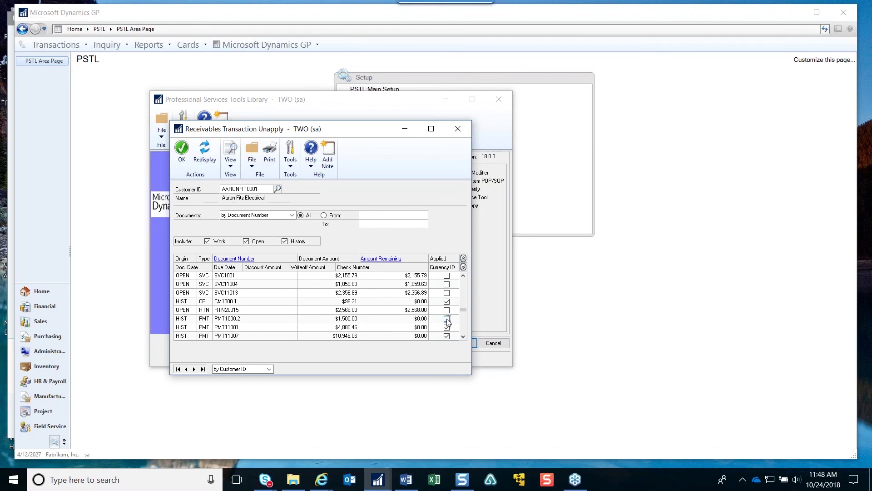
click(447, 319)
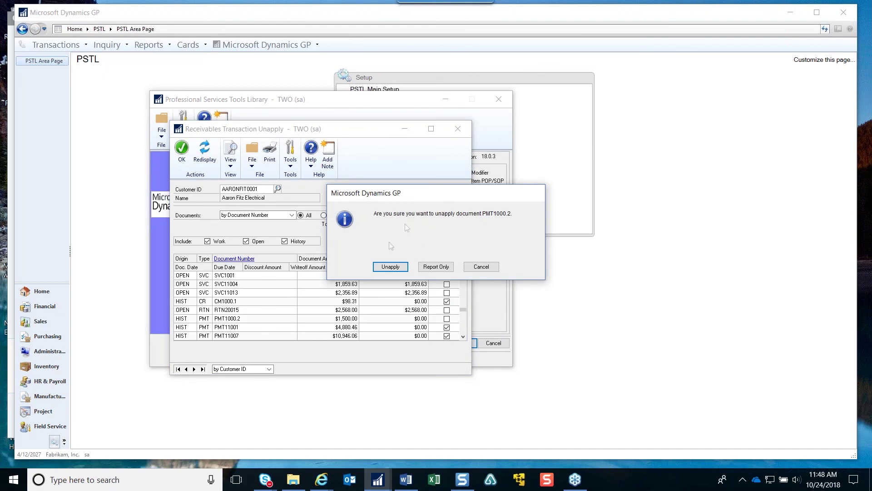
click(392, 268)
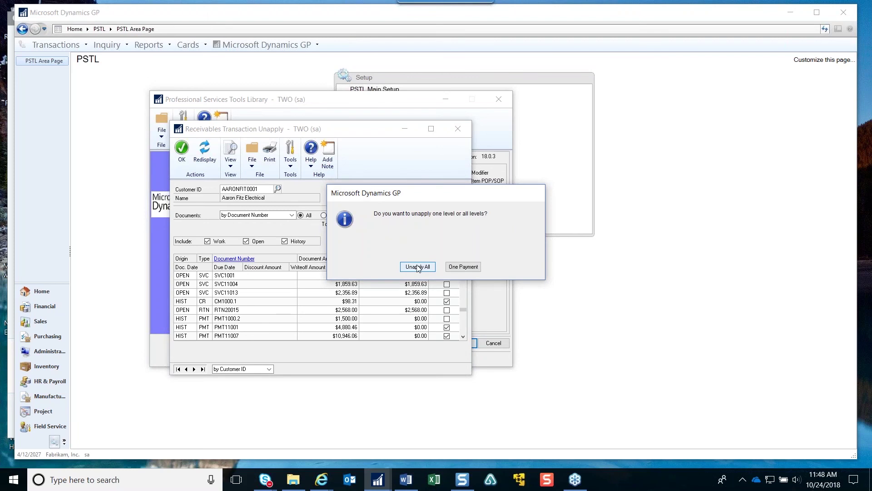
click(418, 267)
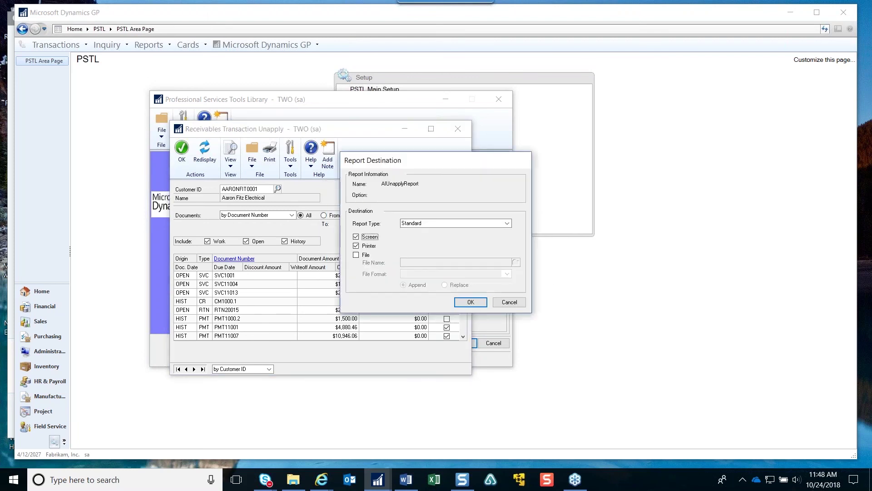
Step: Output the AIUnapplyReport to the screen and widen its window to show all columns
click(371, 246)
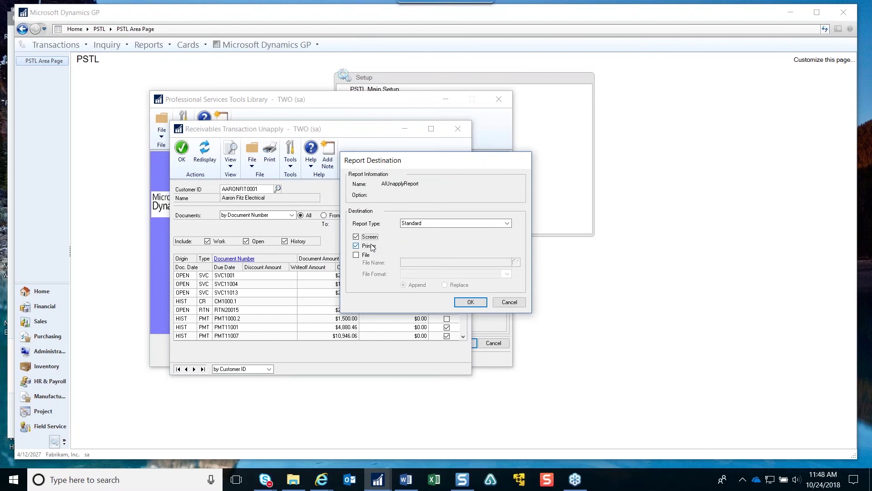
click(468, 302)
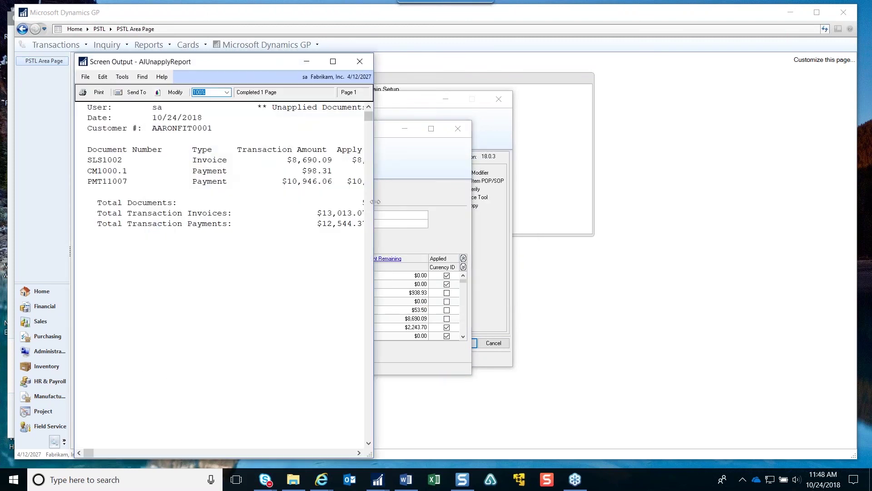
drag(375, 201, 779, 203)
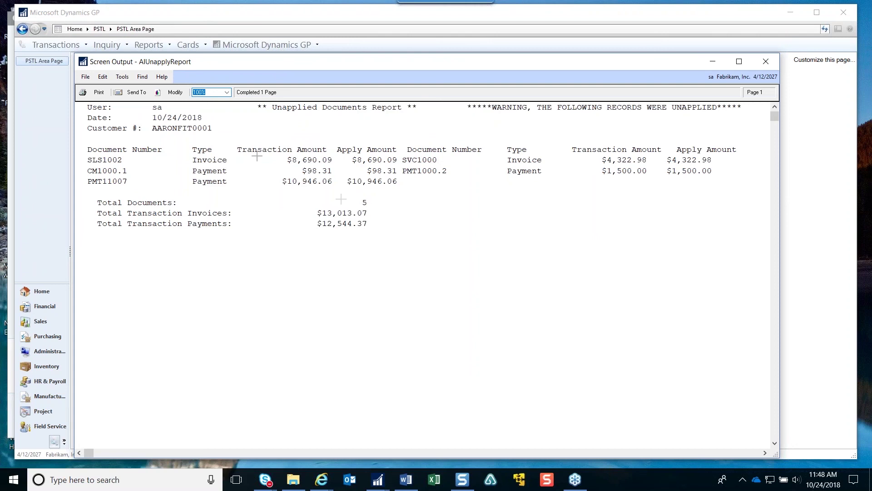
Step: Take a screen capture of the Unapplied Documents Report area with the capture tool
mouse_move(460, 4)
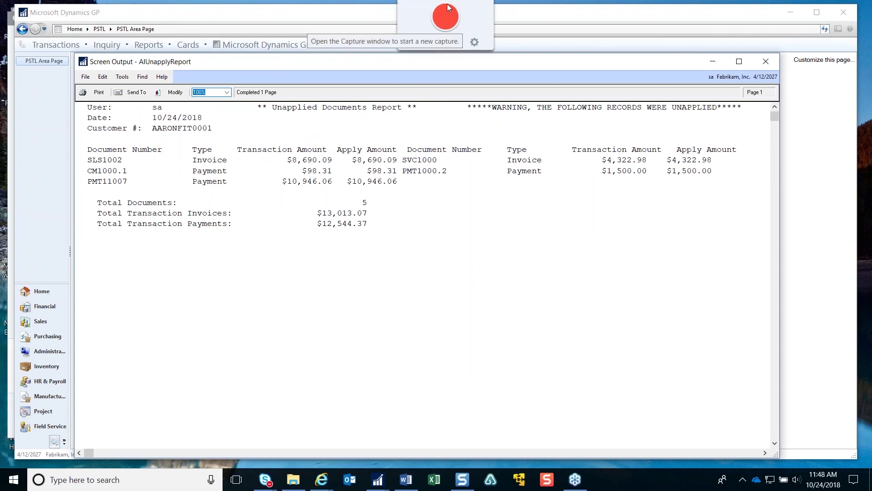
click(442, 18)
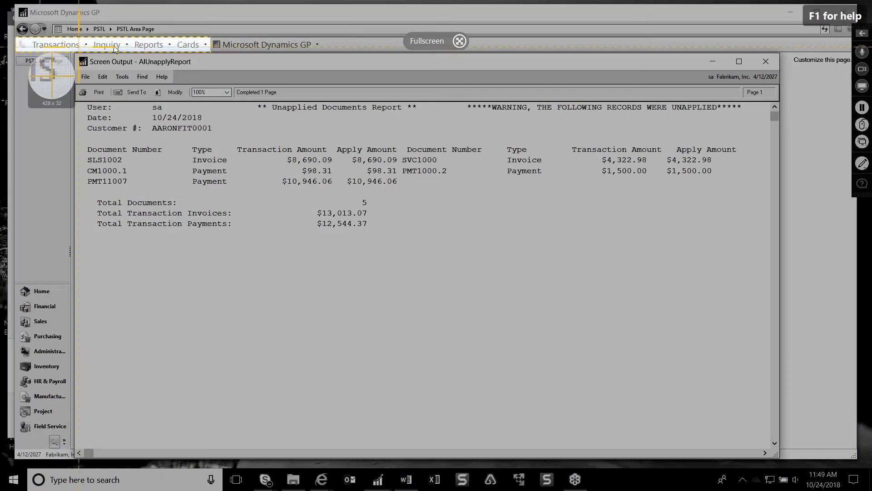
drag(78, 46, 770, 282)
click(293, 304)
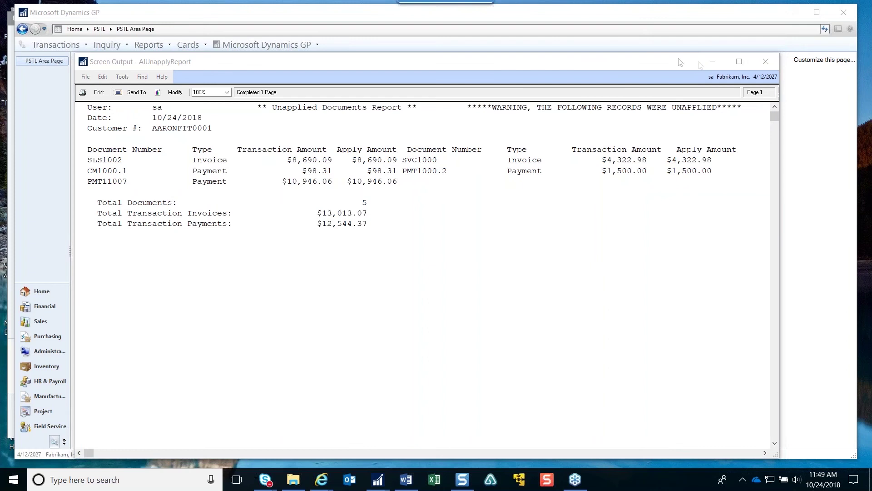
Step: Close the unapply report, finish the Receivables Transaction Unapply session, and exit the Professional Services Tools Library
click(766, 62)
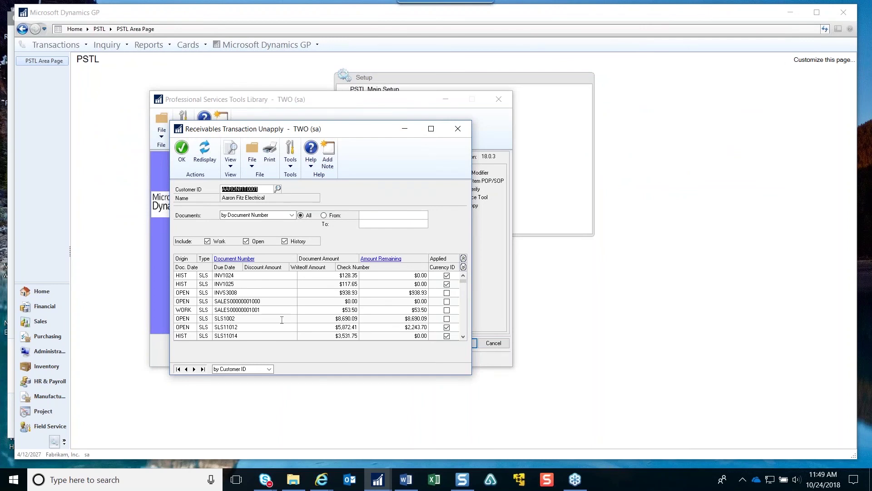
click(404, 319)
click(181, 152)
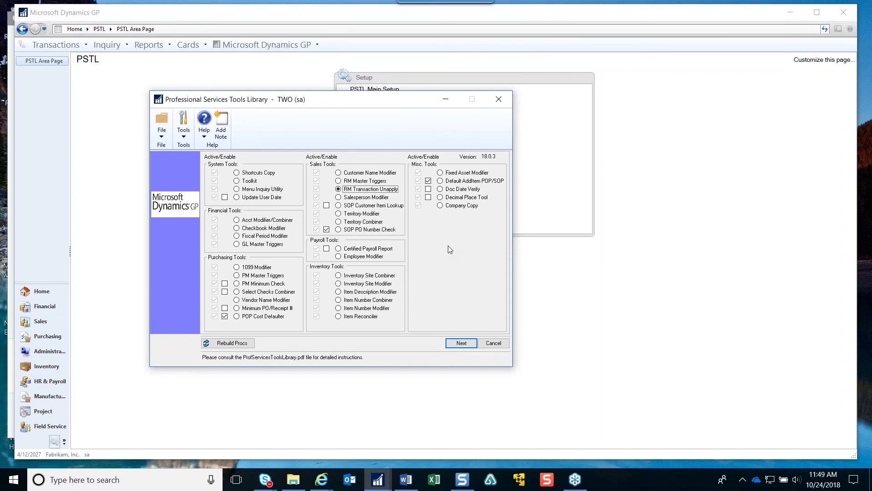
click(487, 346)
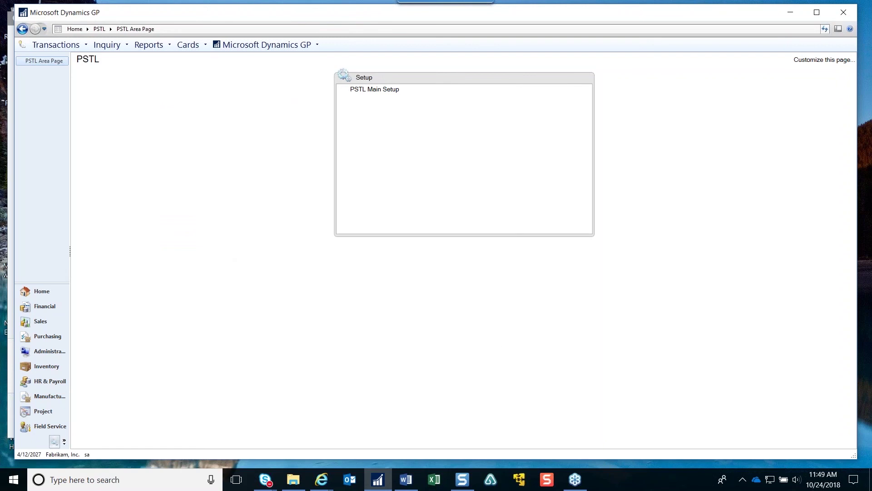
Step: Review the Customer Combiner and Modifier utility in the Sales area, and close it without processing
key(alt+Tab)
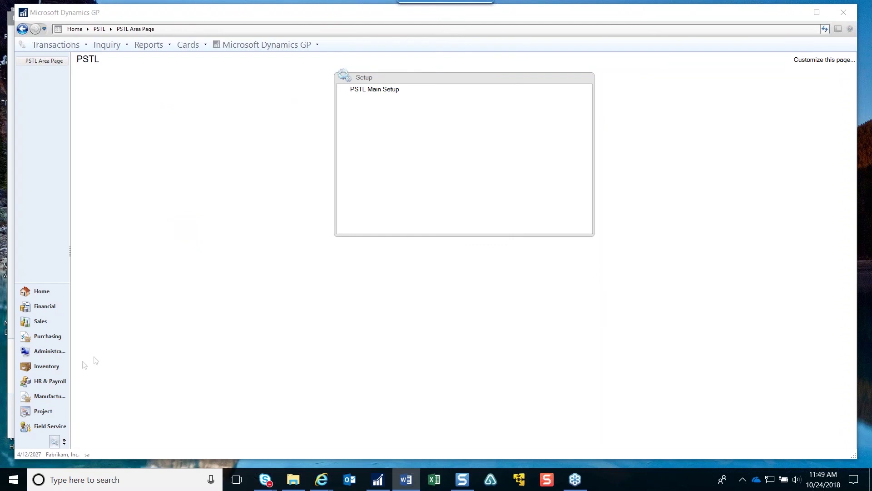
key(alt+Tab)
click(38, 323)
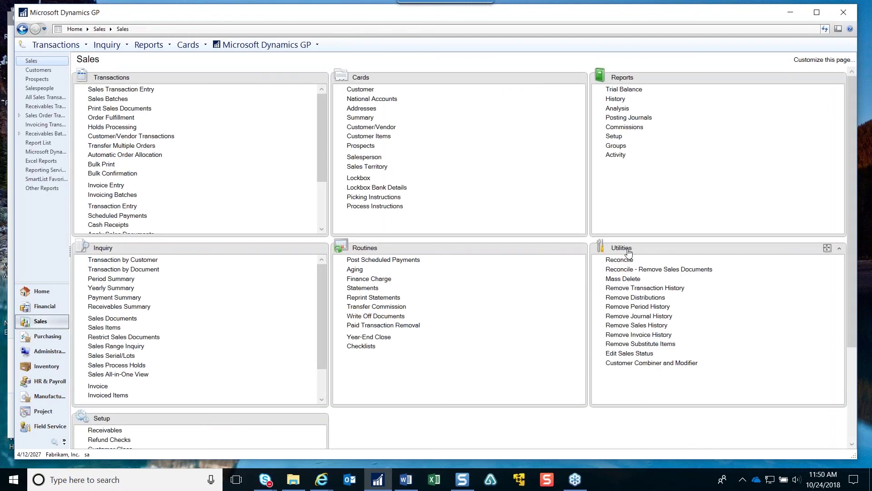
click(641, 365)
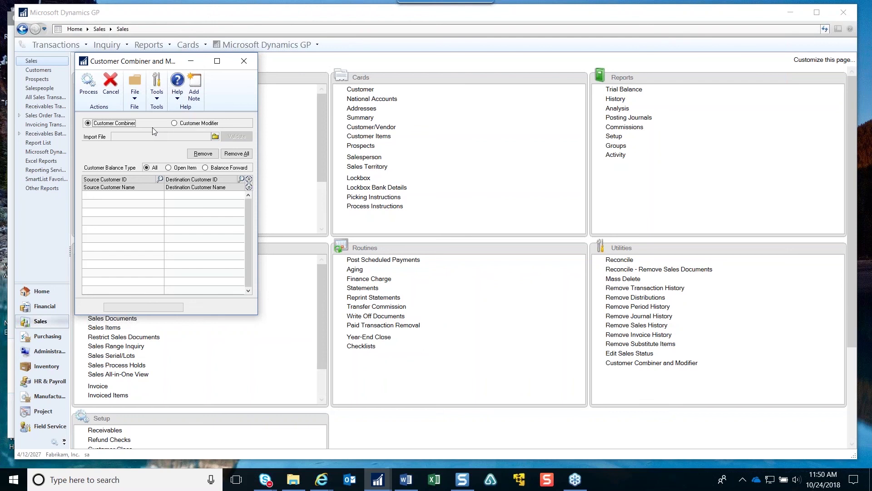
click(240, 64)
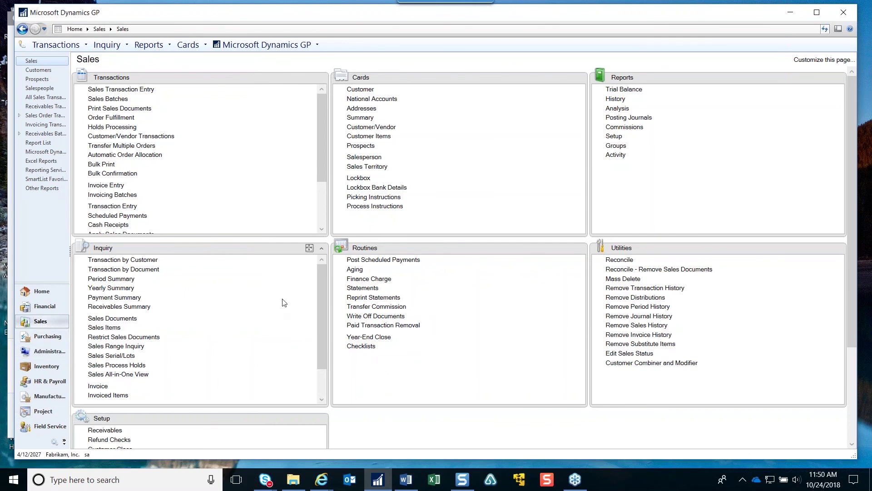
Step: Start SOP PO Number Check from PSTL Main Setup and move its Customer PO Validation Setup window aside
click(54, 442)
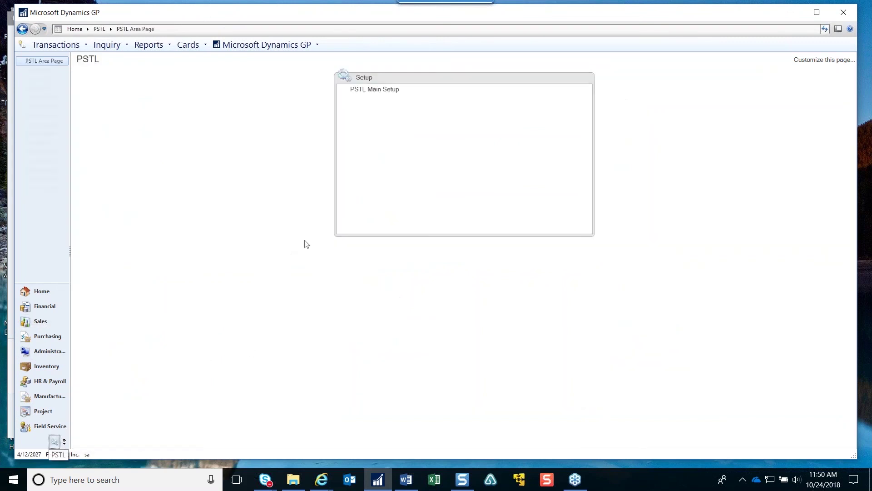
click(386, 90)
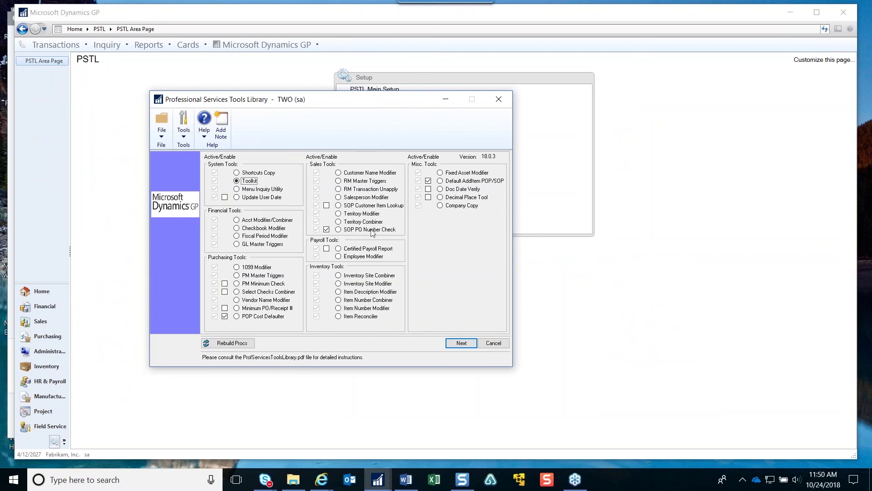
click(338, 229)
click(461, 343)
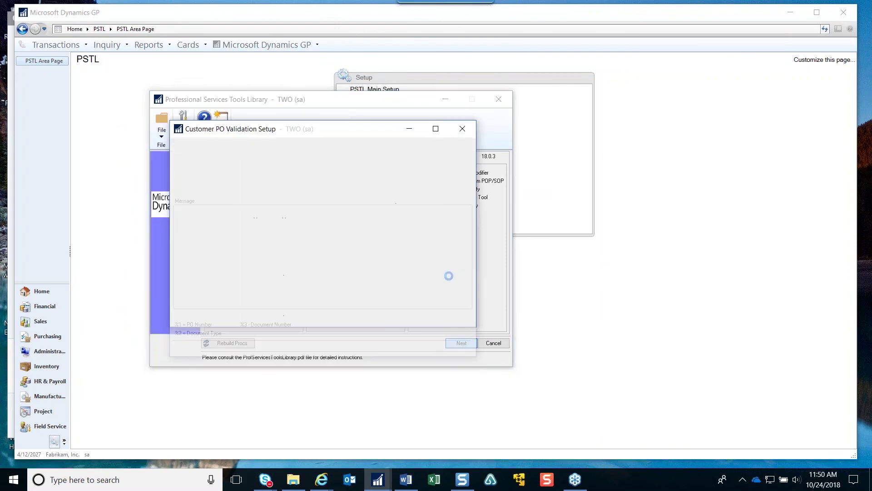
drag(327, 131, 544, 128)
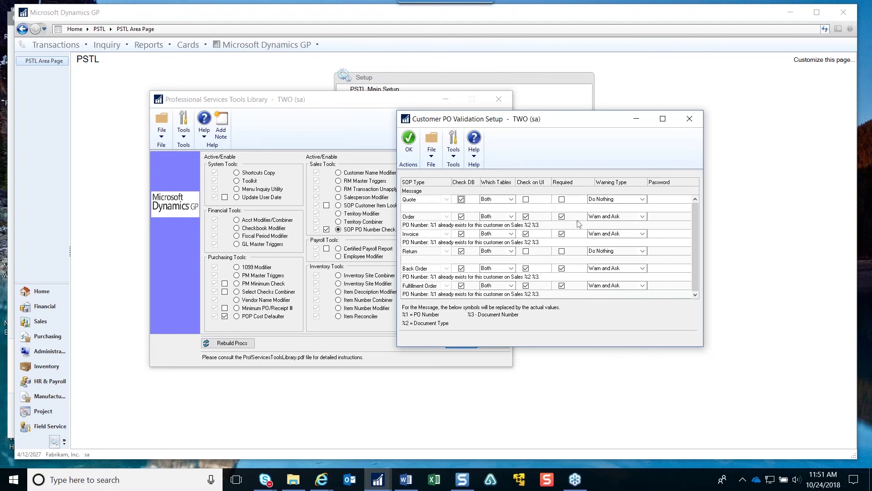
Step: Try the Warn and Password warning type for the Order row, and restore it to Warn and Ask
click(642, 216)
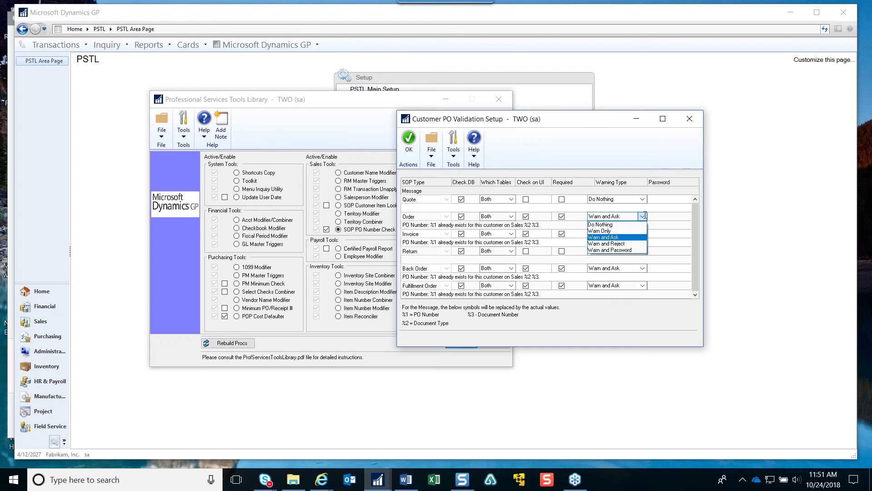
click(635, 249)
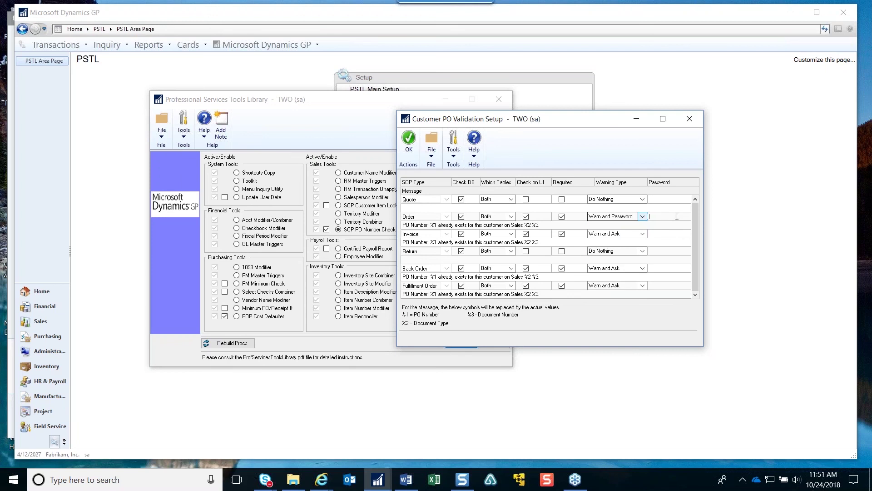
click(643, 217)
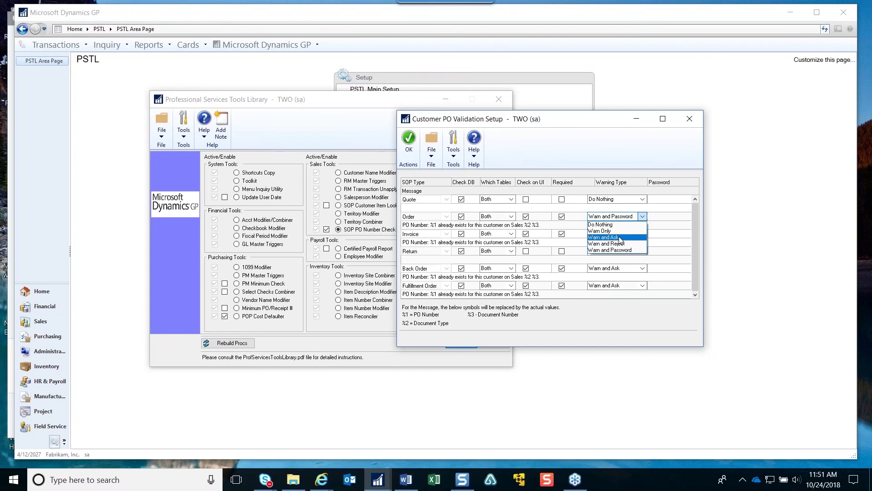
click(620, 237)
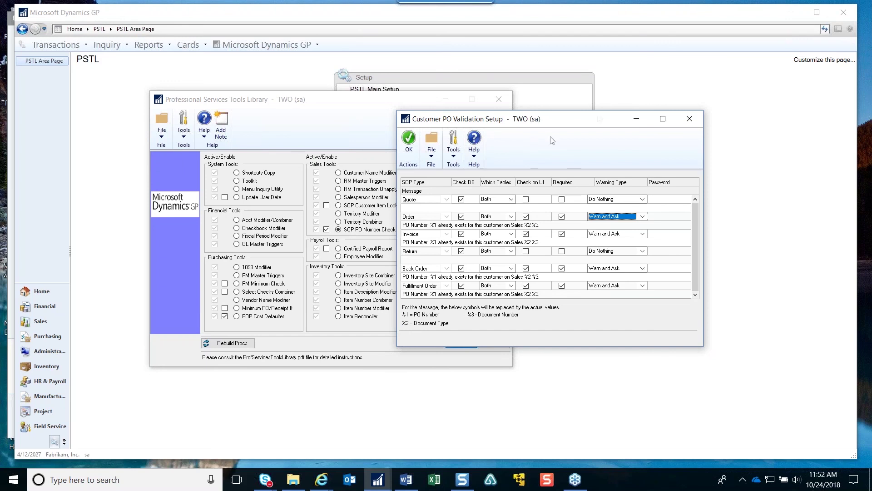
Step: Accept the Customer PO Validation Setup and close the Professional Services Tools Library
click(408, 141)
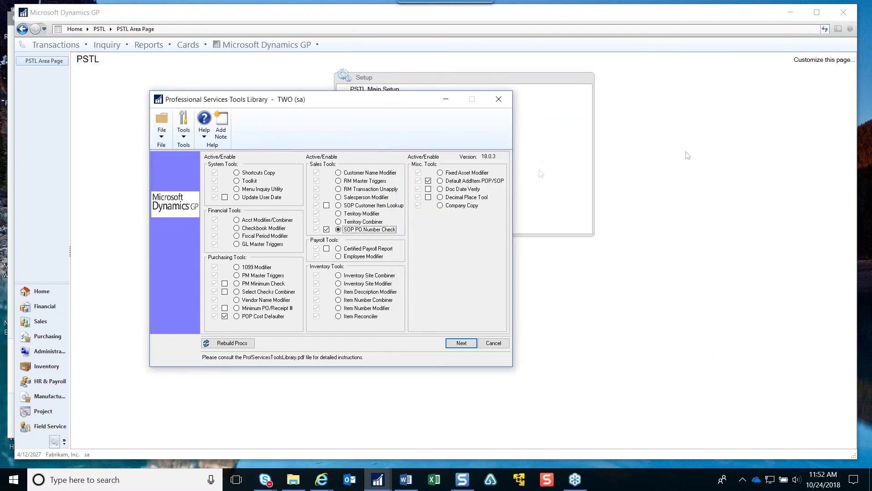
key(alt+Tab)
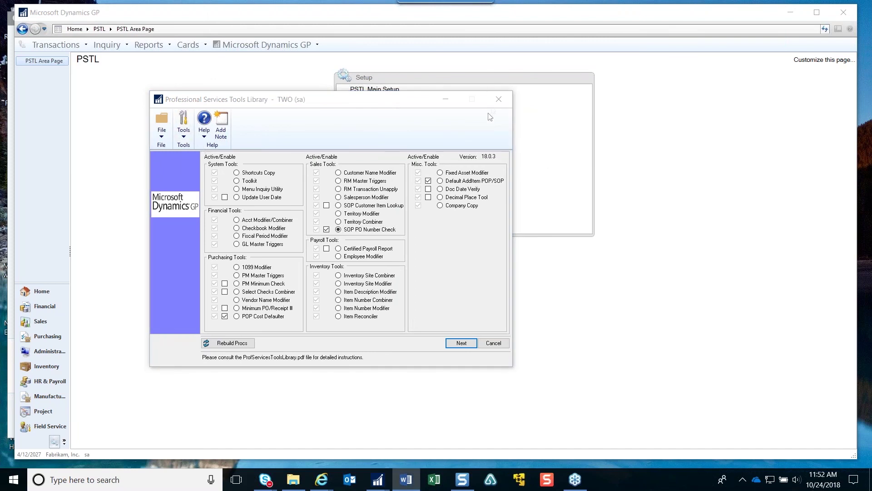
click(502, 99)
Step: Open Sales Transaction Entry from the Sales area and load the first document by document number
click(41, 321)
click(147, 90)
click(142, 352)
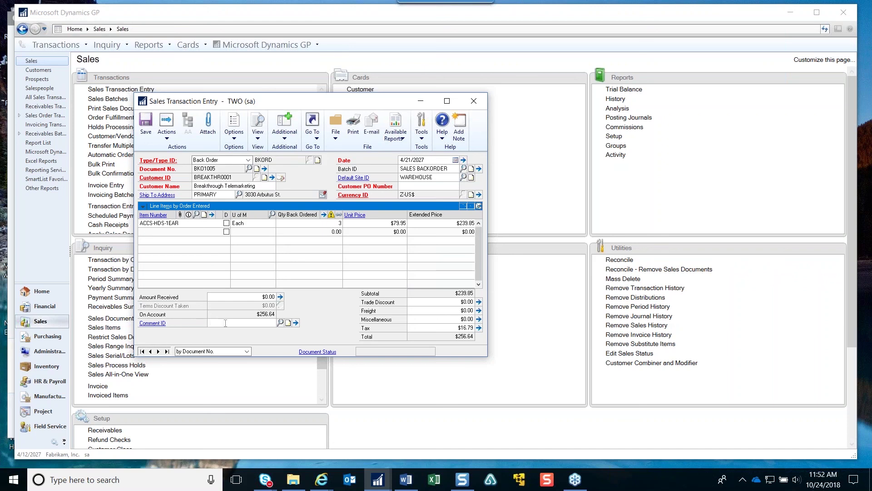
Step: Check the saved comments lookup, and add the document-level comment "This is a comment" to the back order
click(280, 322)
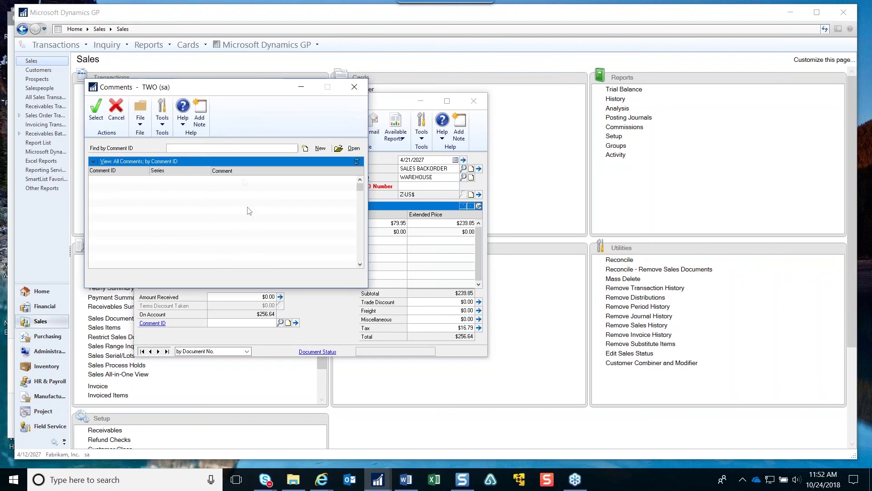
click(354, 87)
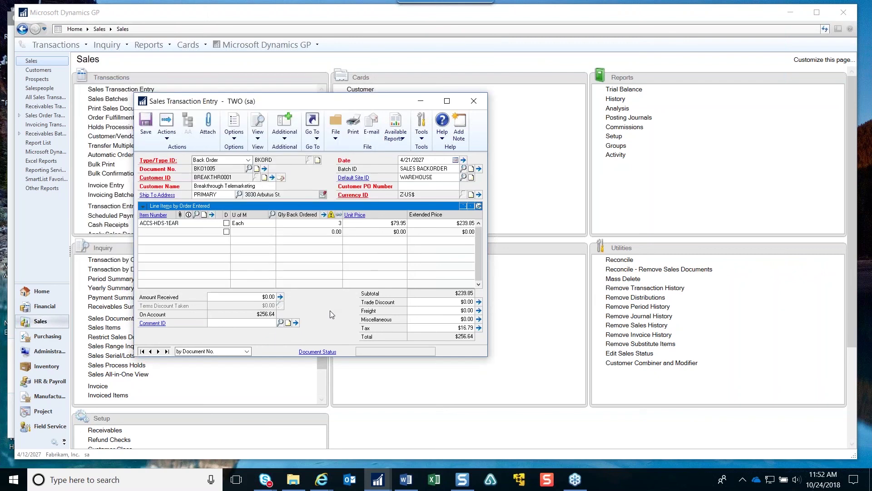
click(296, 323)
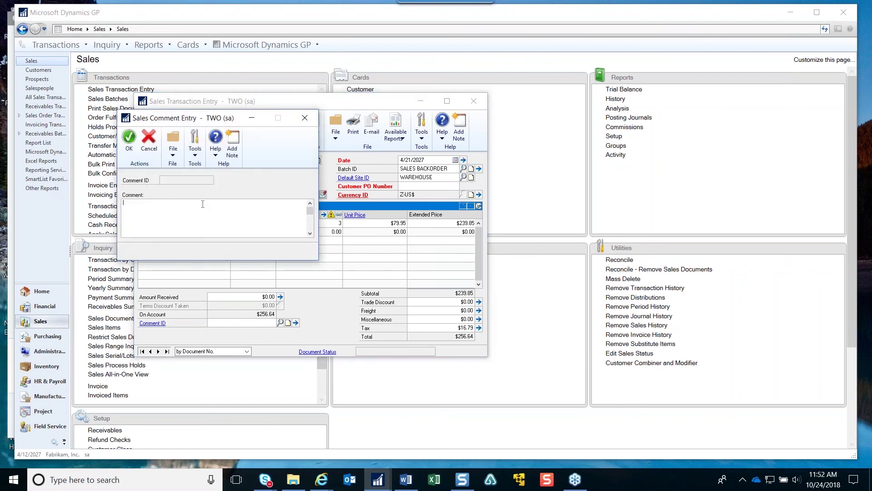
text(This is a comment)
click(130, 138)
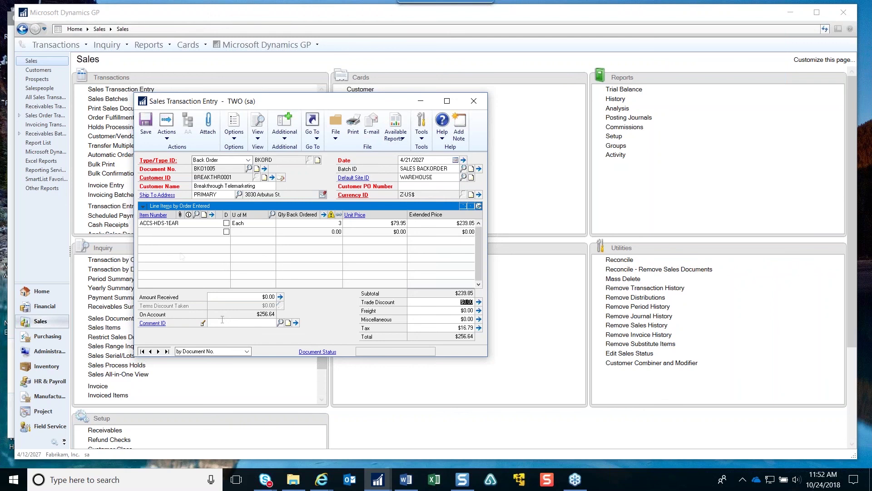
Step: Add the comment "Line item comment" to the ACCS-HDS-1EAR line of the back order, then save and close the item detail
click(159, 223)
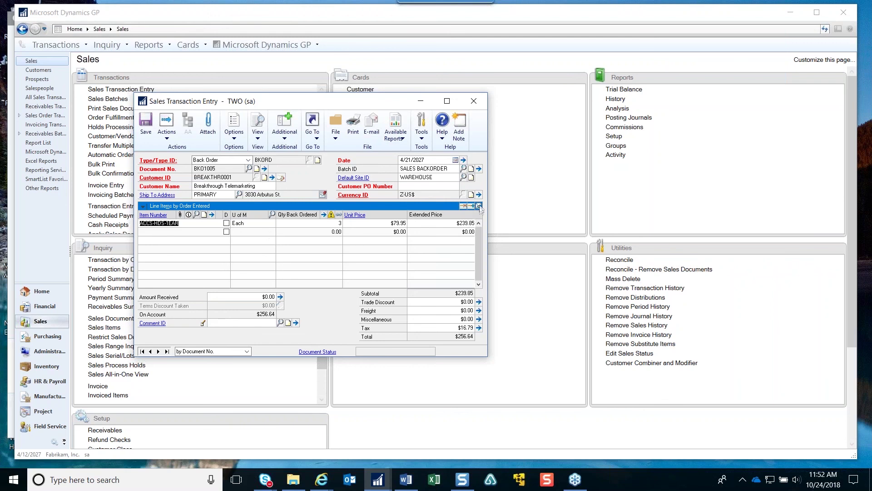
click(213, 215)
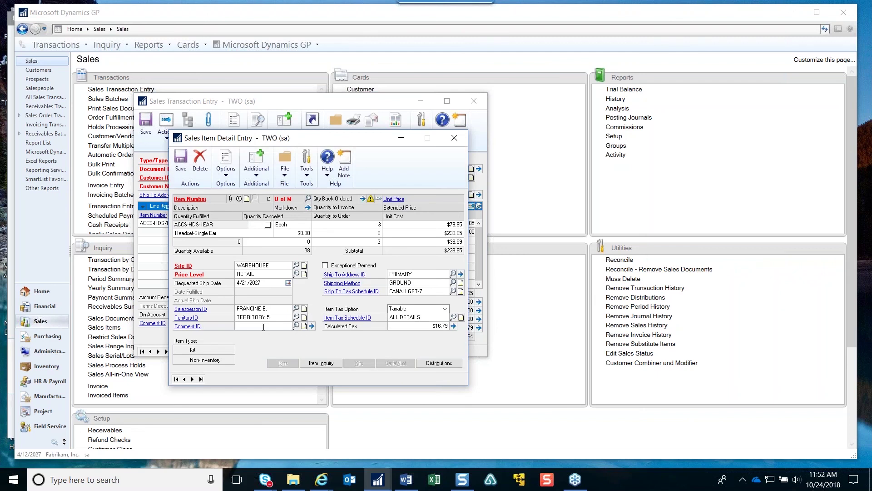
click(312, 326)
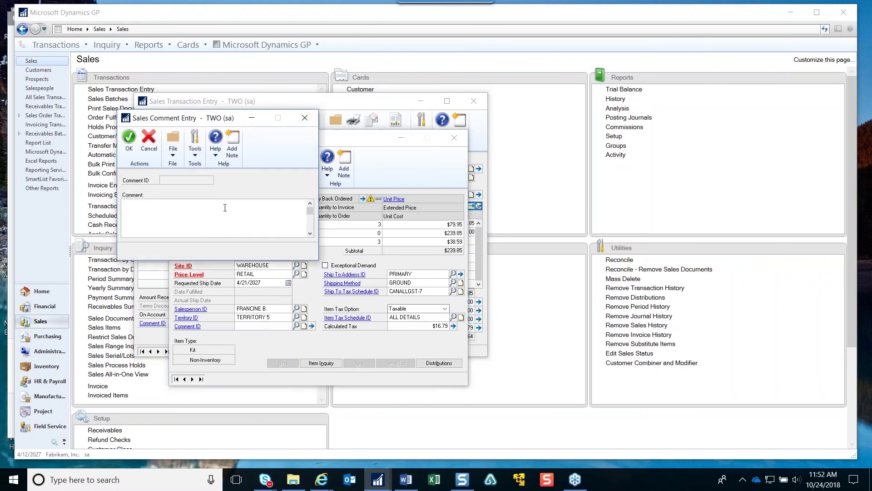
text(Line item comment)
click(130, 141)
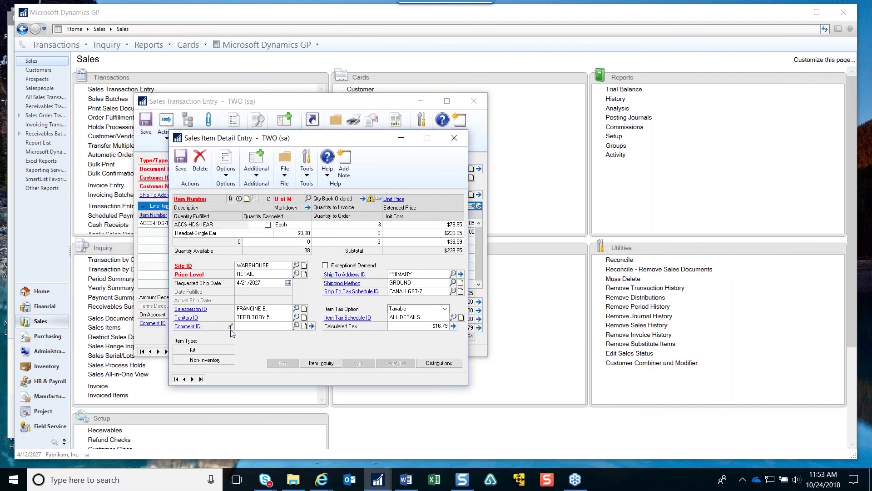
mouse_move(231, 332)
click(180, 160)
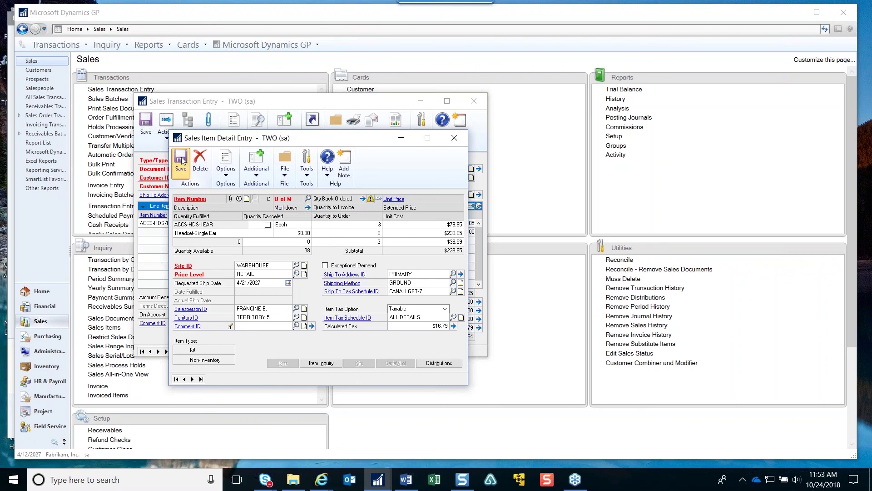
click(455, 139)
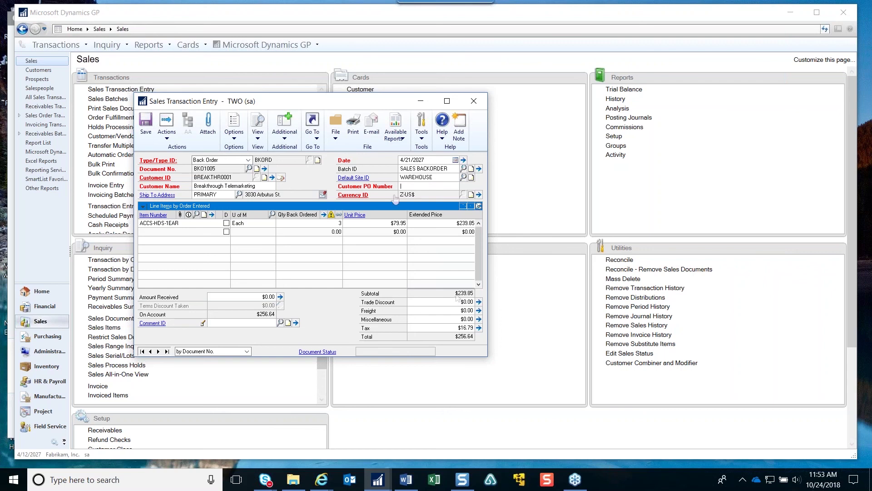
Step: Fill in the required customer PO number on the back order, save the document and close Sales Transaction Entry
click(481, 100)
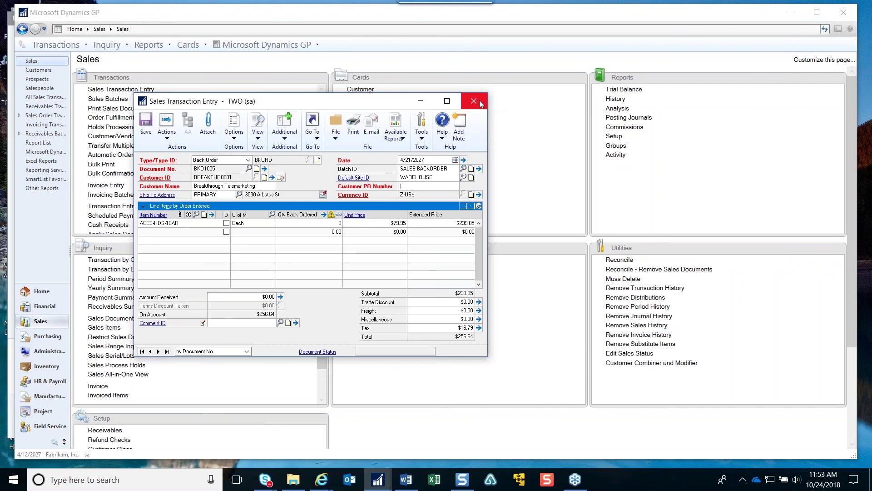
click(392, 267)
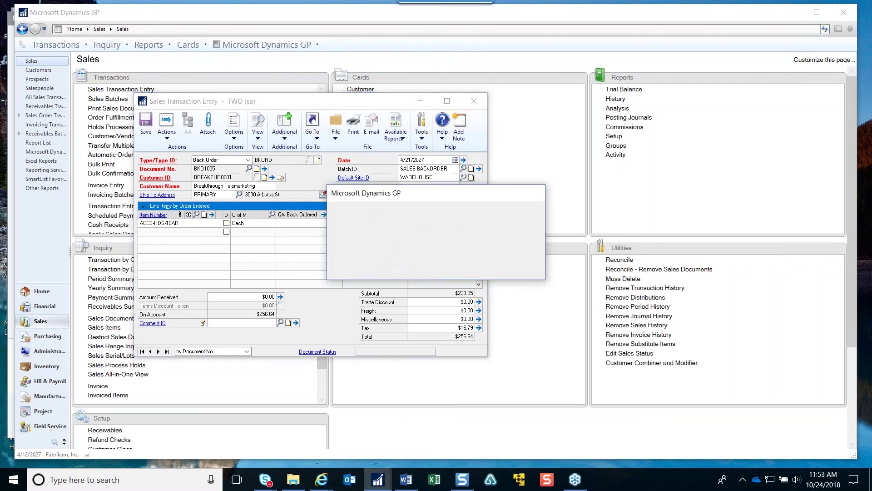
click(433, 268)
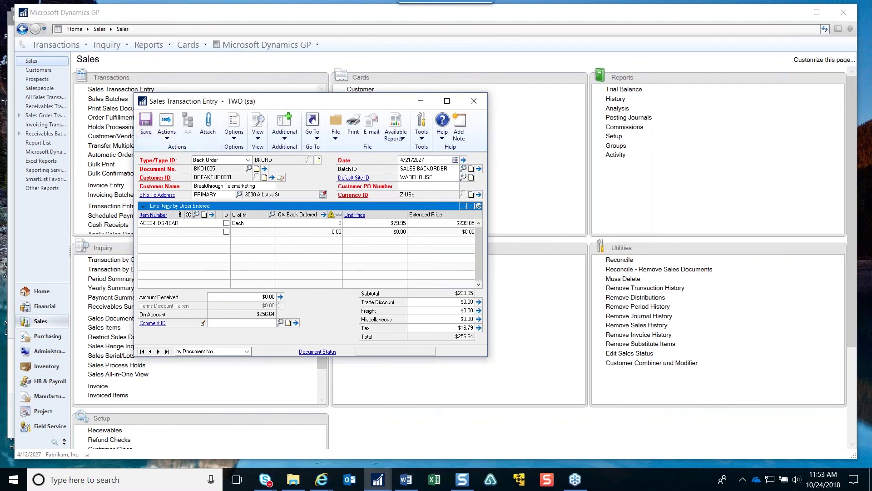
click(419, 186)
text(PO 123)
click(145, 124)
click(475, 101)
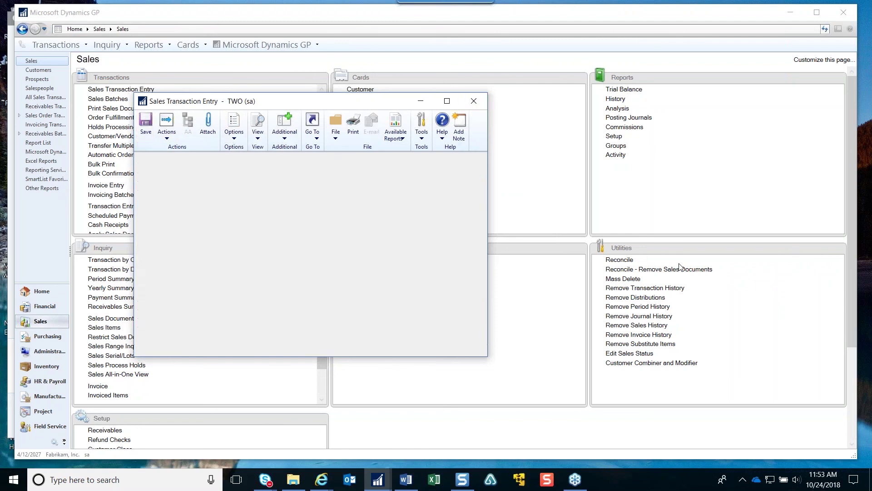
Step: Open the Reconcile - Remove Sales Documents utility and restrict the document range from INVS3014 to INVS3014
click(650, 270)
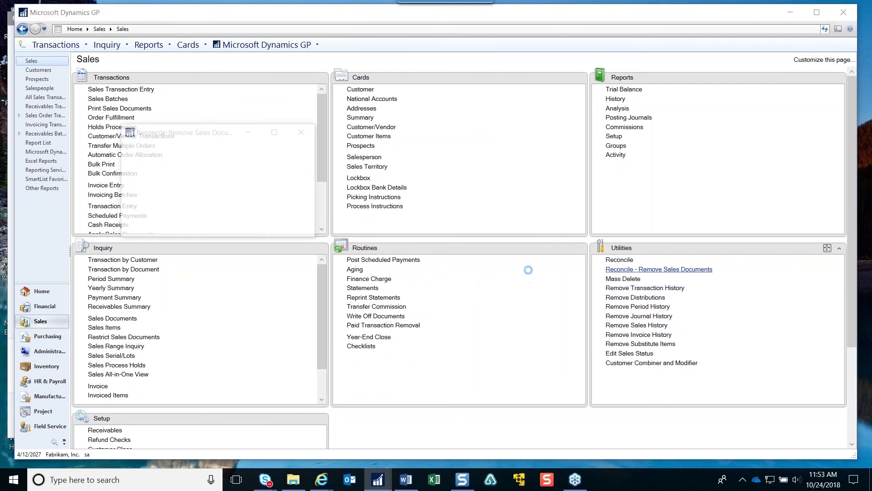
click(203, 196)
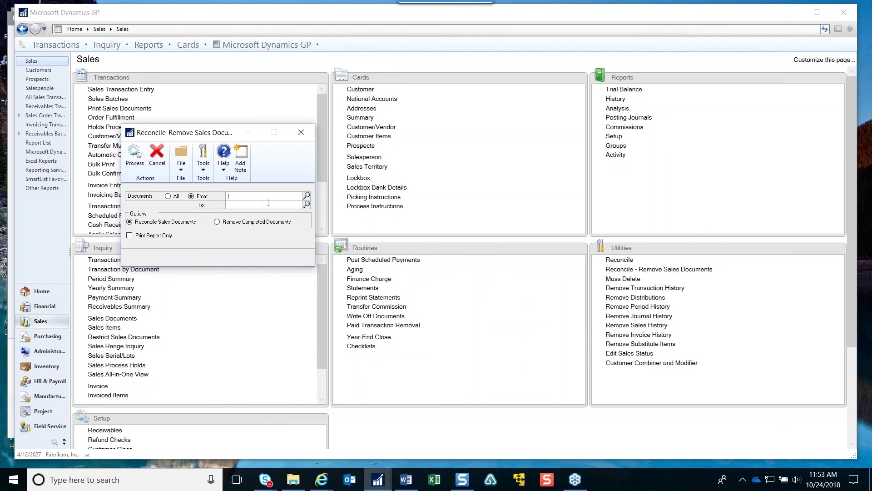
click(307, 196)
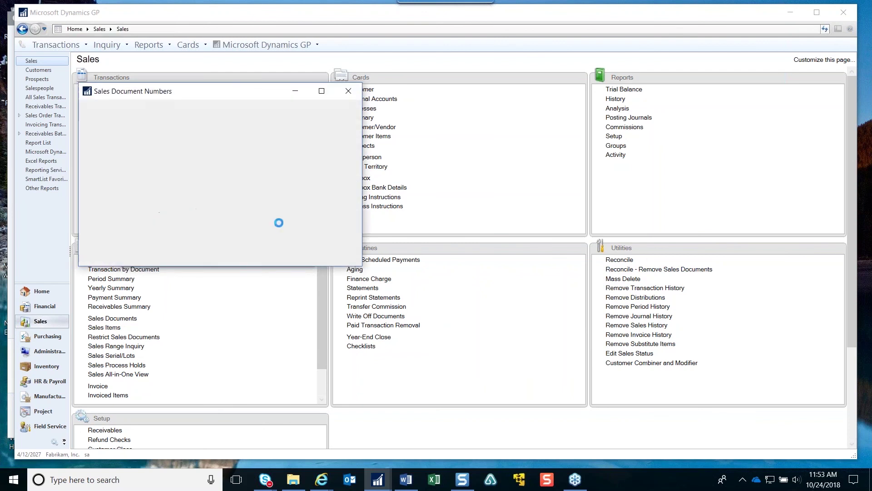
click(204, 268)
double_click(205, 268)
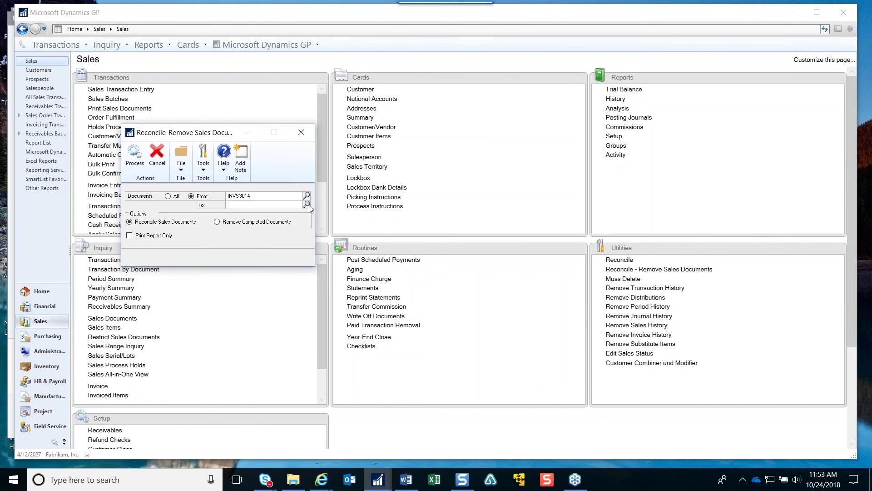
click(307, 205)
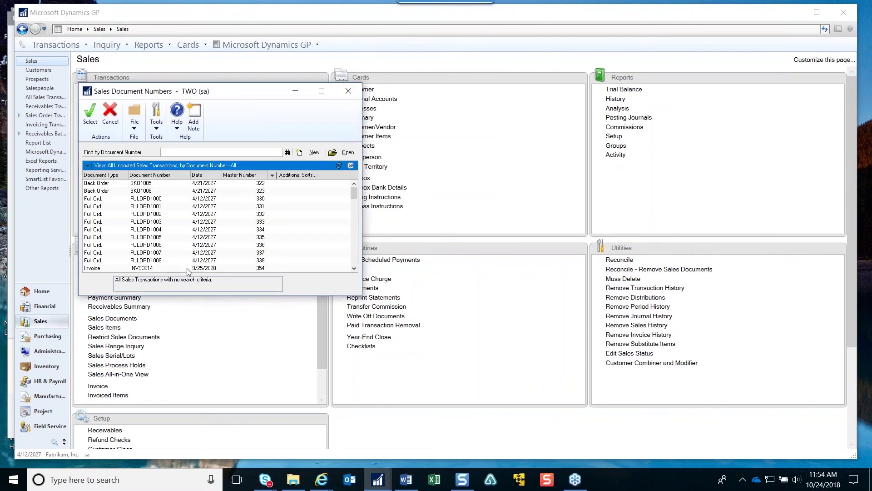
double_click(187, 268)
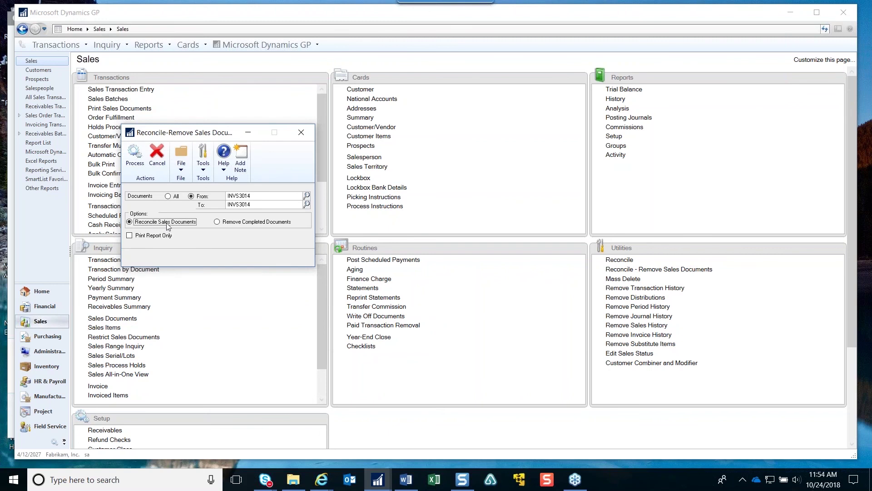
Step: Process the sales document reconcile with the report sent only to the screen, and close the report after reviewing it
click(134, 153)
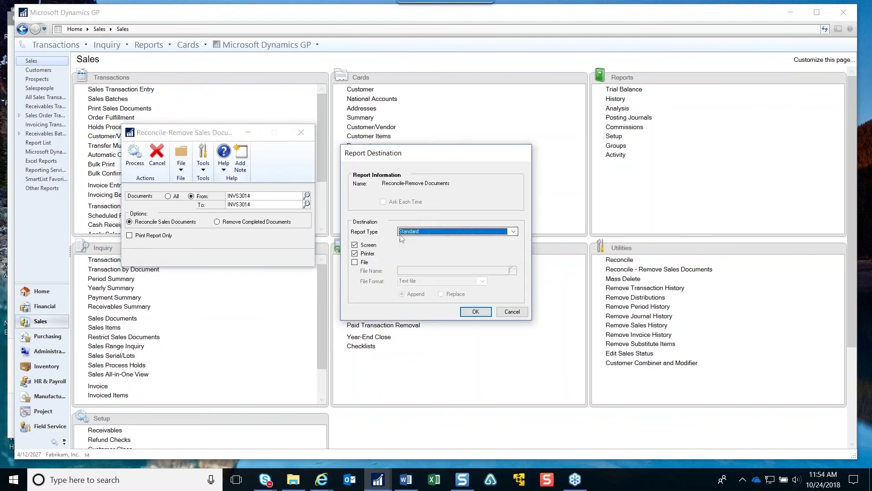
click(355, 253)
click(476, 311)
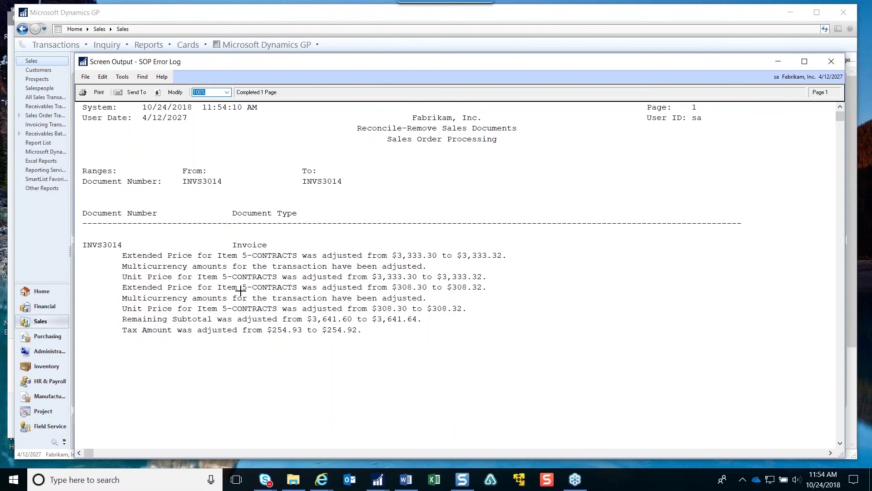
click(833, 60)
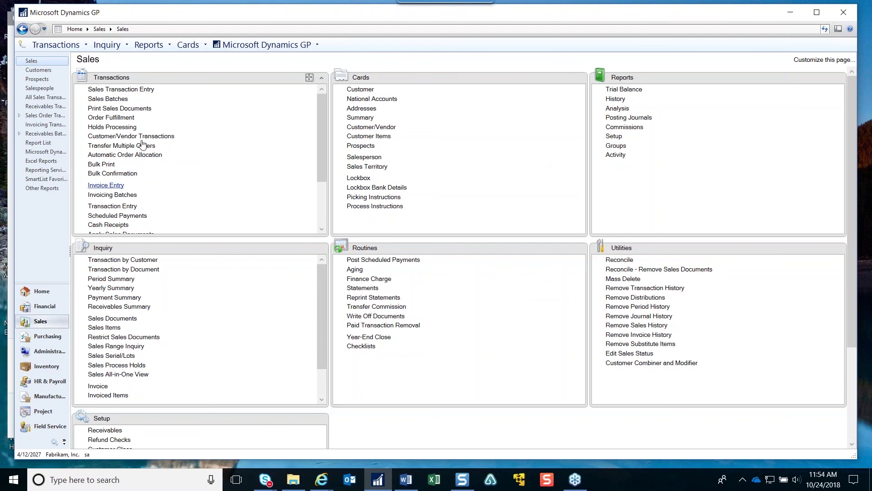
Step: Open Sales Transaction Entry, set the document type to Order and load the first order from the document number lookup
click(141, 90)
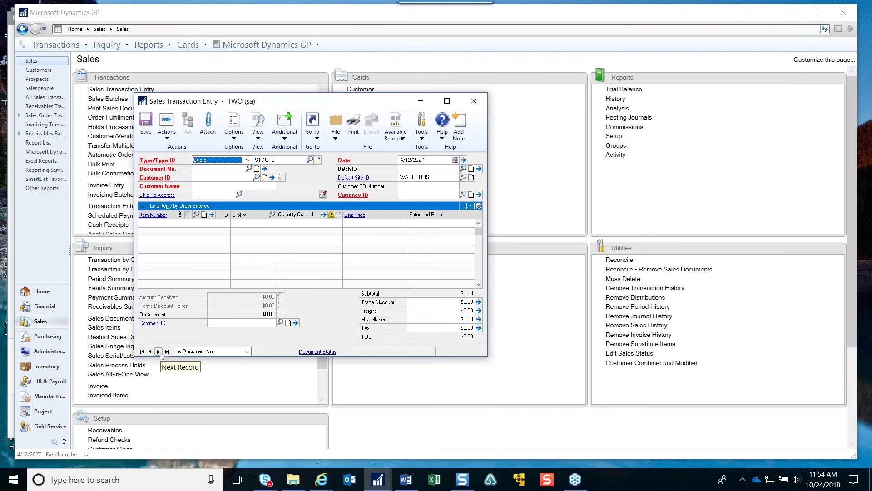
click(248, 160)
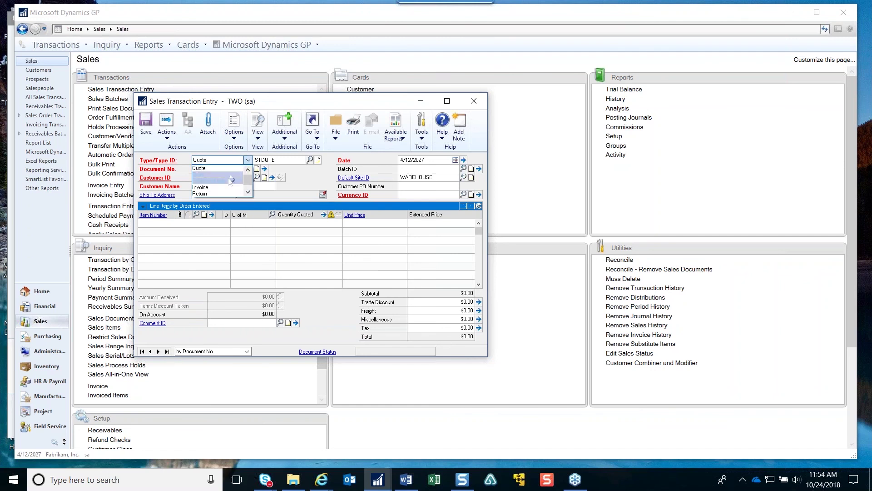
click(249, 171)
click(250, 169)
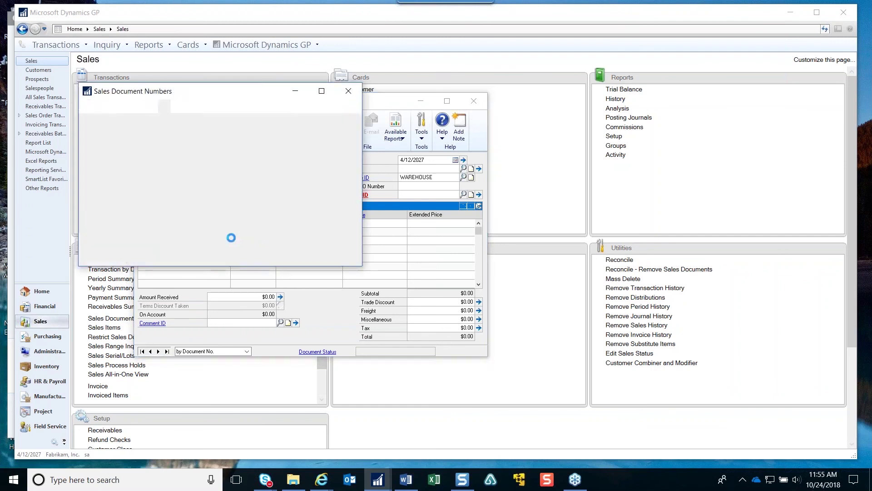
double_click(165, 183)
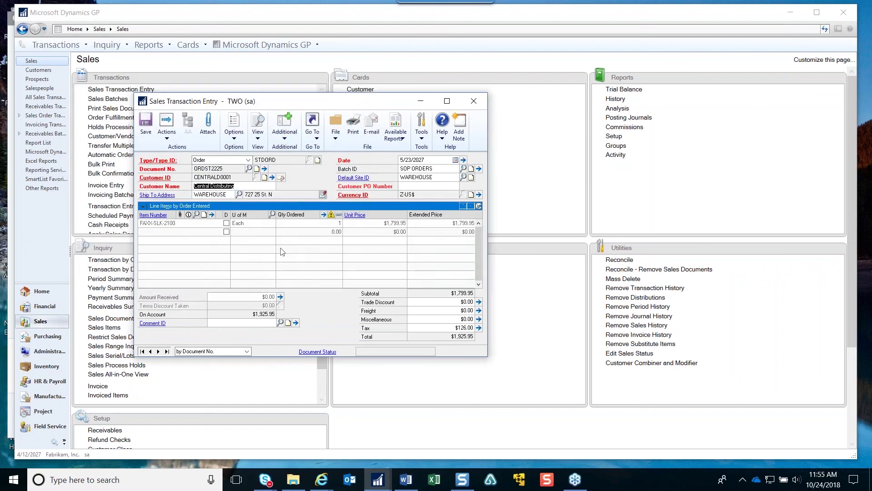
Step: Open Quick Print Setup and enable Order/Fulfillment Order/Invoice with Print Customer Item, using Screen as the print destination
click(284, 139)
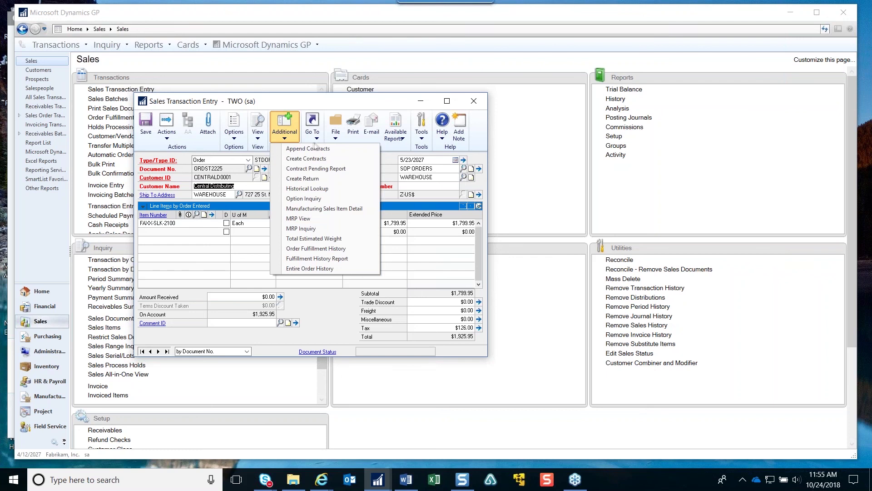
click(238, 137)
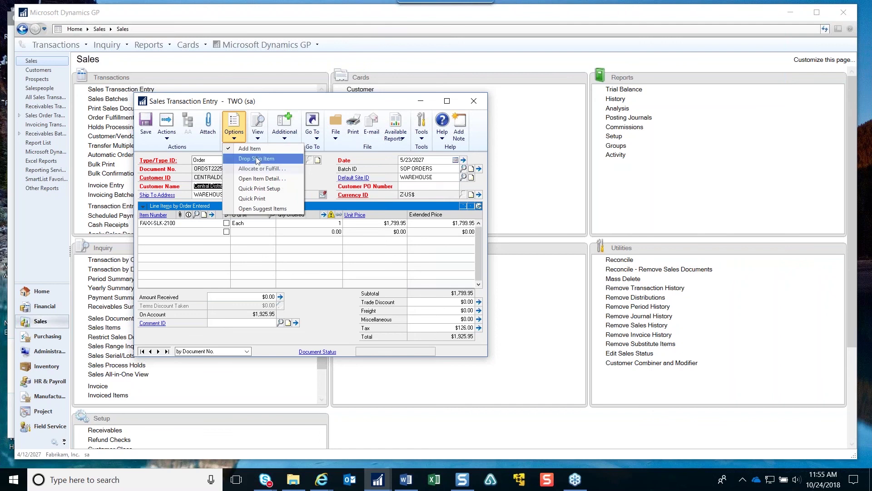
click(263, 189)
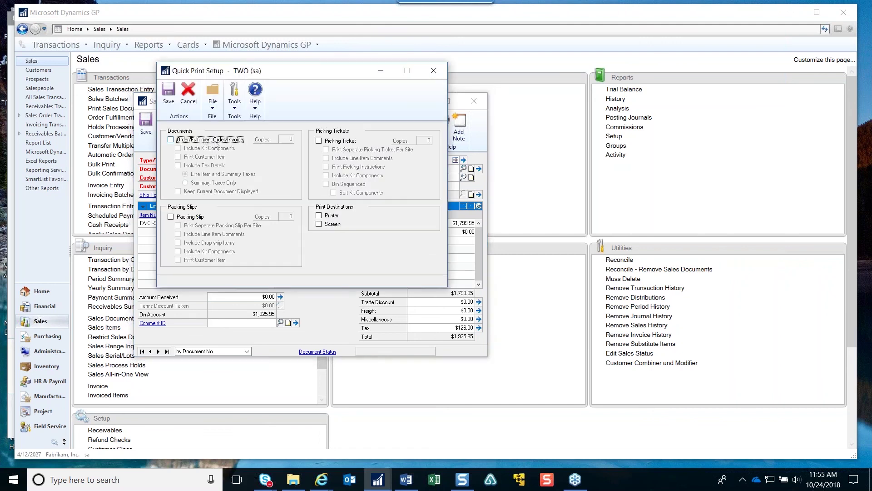
click(205, 140)
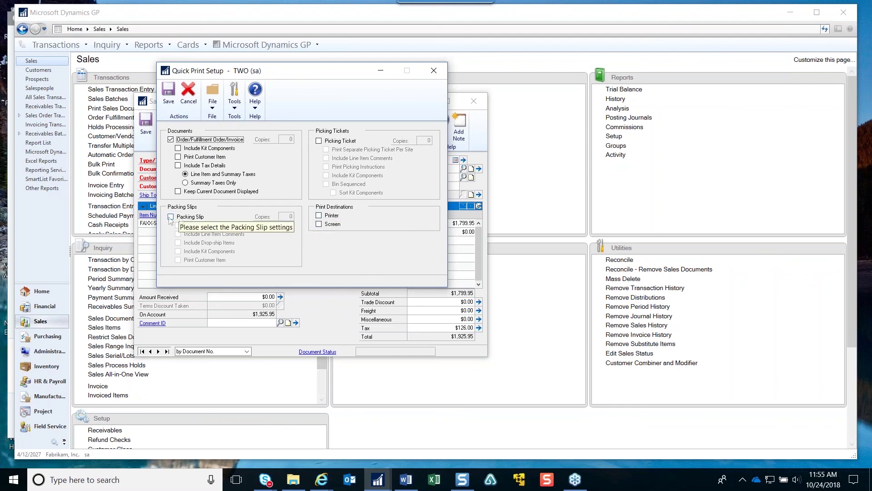
click(325, 226)
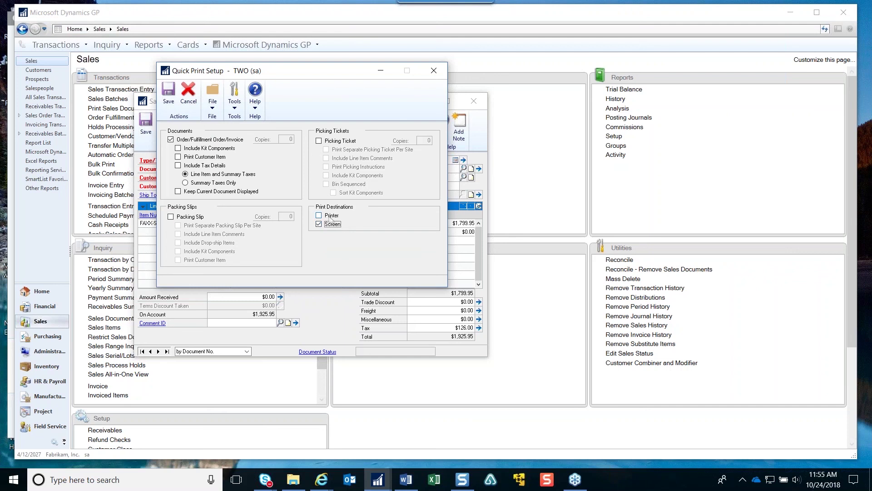
click(179, 157)
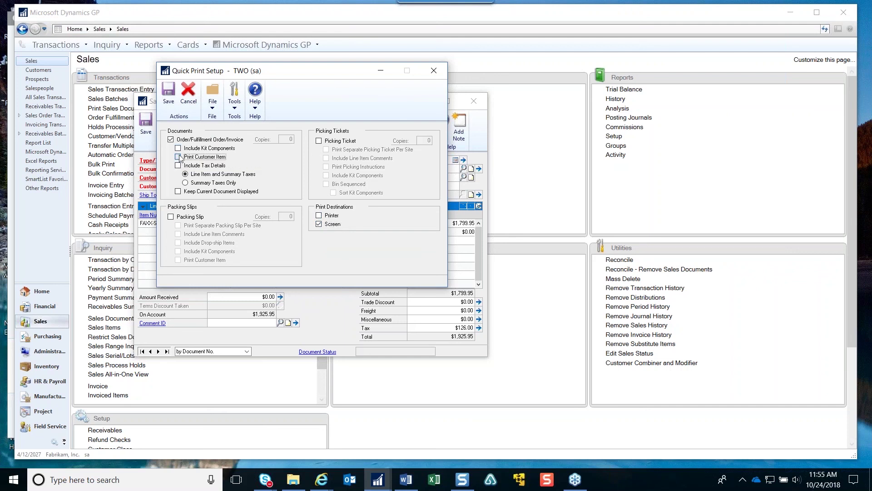
Step: Enable picking tickets printed separately per site and packing slips with line item comments, and save the Quick Print Setup
click(319, 141)
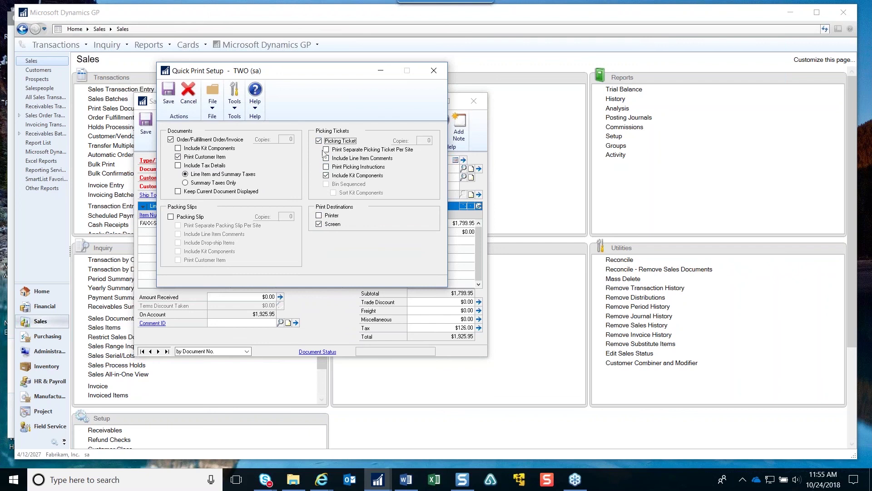
click(326, 150)
click(171, 216)
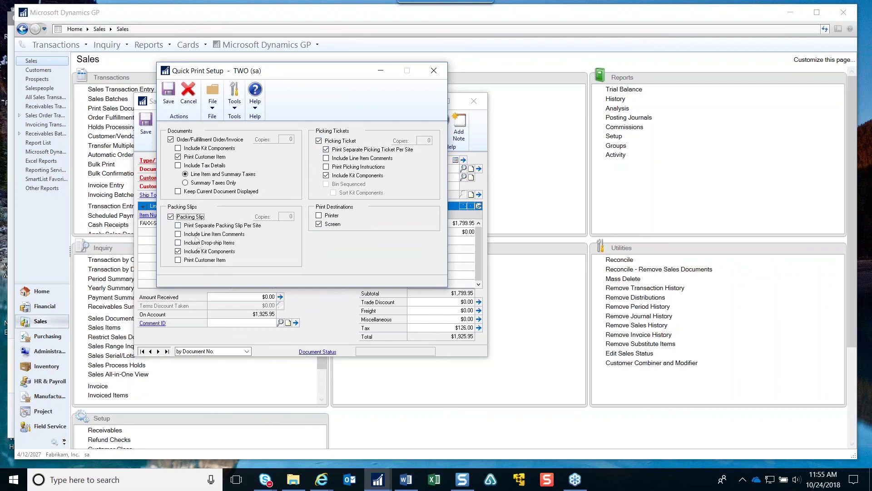
click(178, 234)
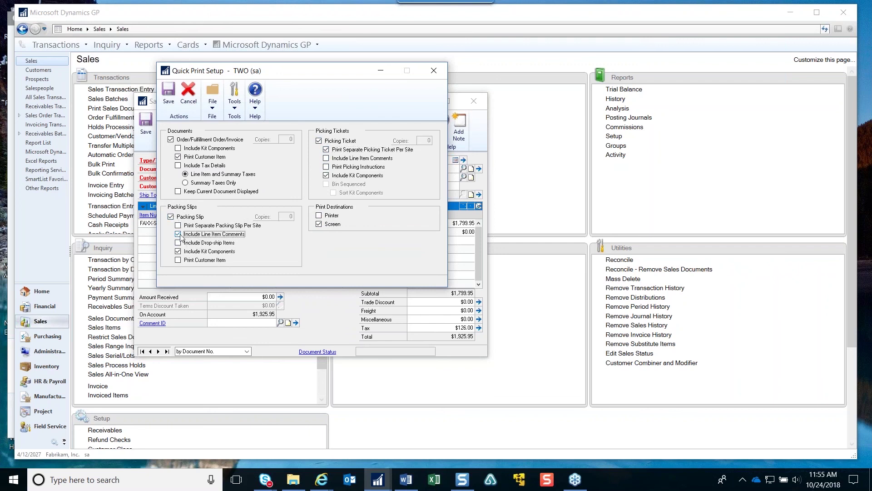
click(168, 95)
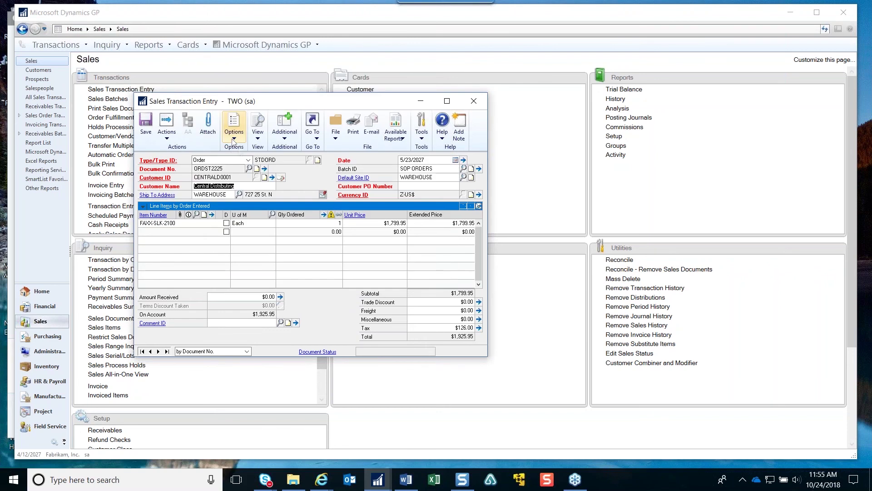
Step: Try to Quick Print the order, and fill in its required Customer PO Number
click(233, 138)
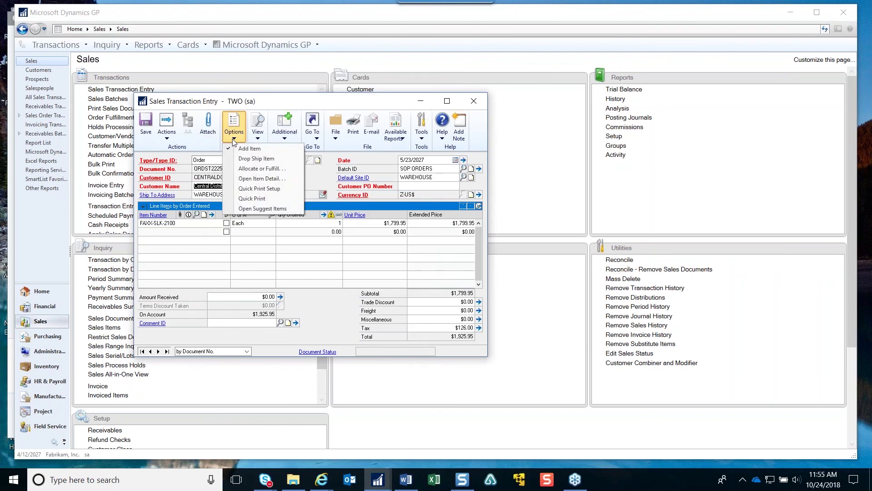
click(258, 200)
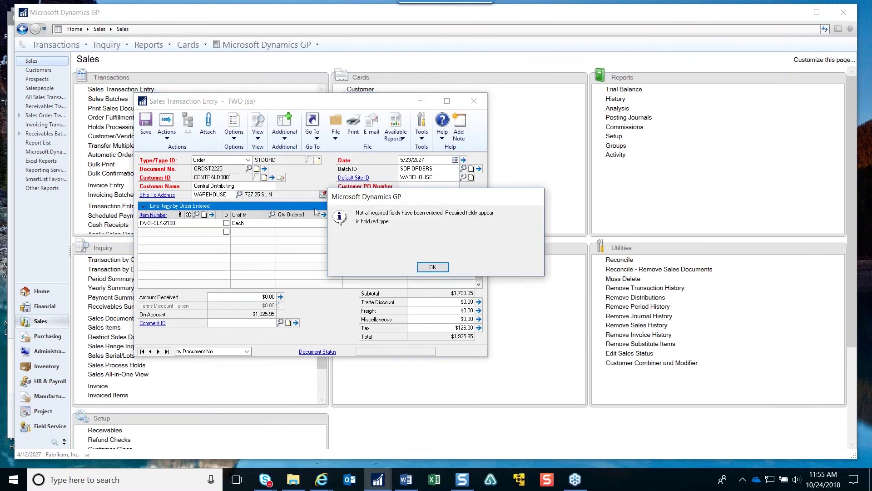
click(437, 268)
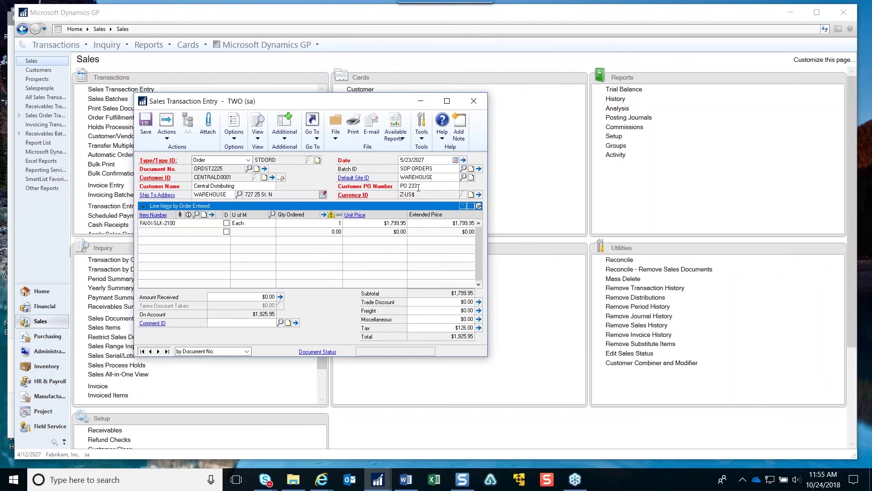
click(140, 232)
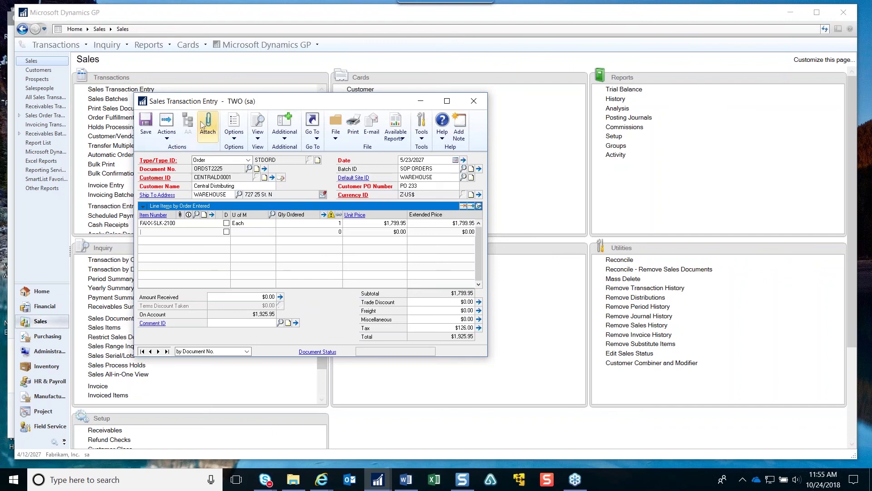
Step: Quick Print the completed order and close Sales Transaction Entry
click(238, 141)
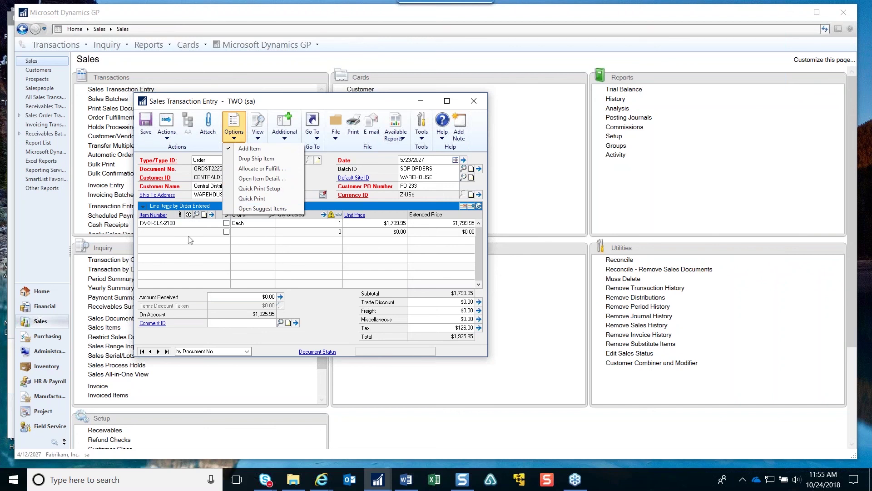
key(Escape)
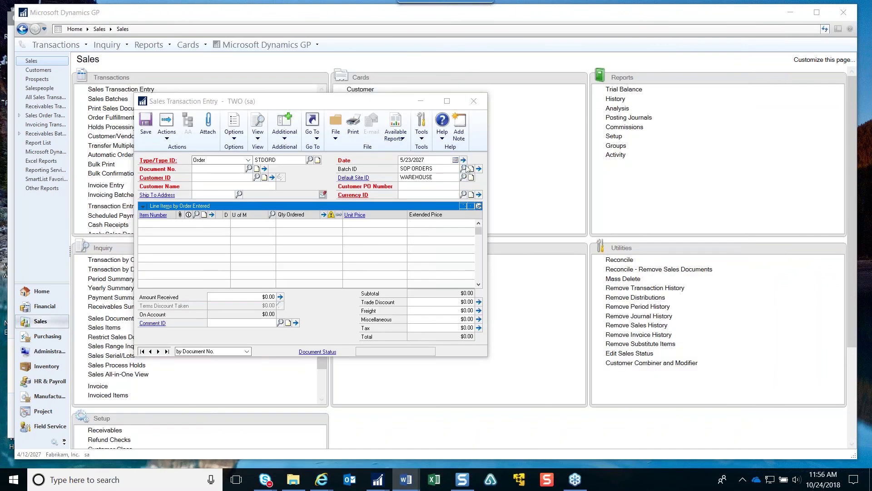
click(474, 99)
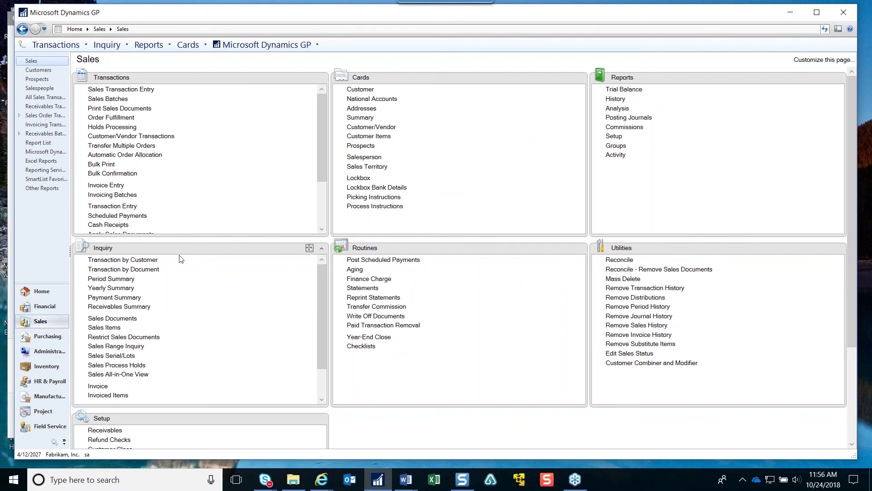
Step: Open Receivables Posted Transaction Maintenance, load the first customer's posted sales invoice to examine its void options, and close the window
drag(322, 145, 181, 193)
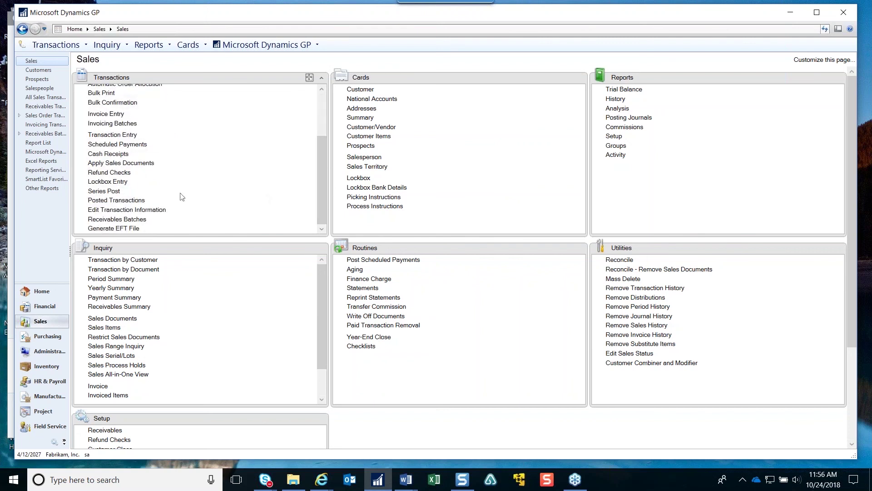
click(137, 202)
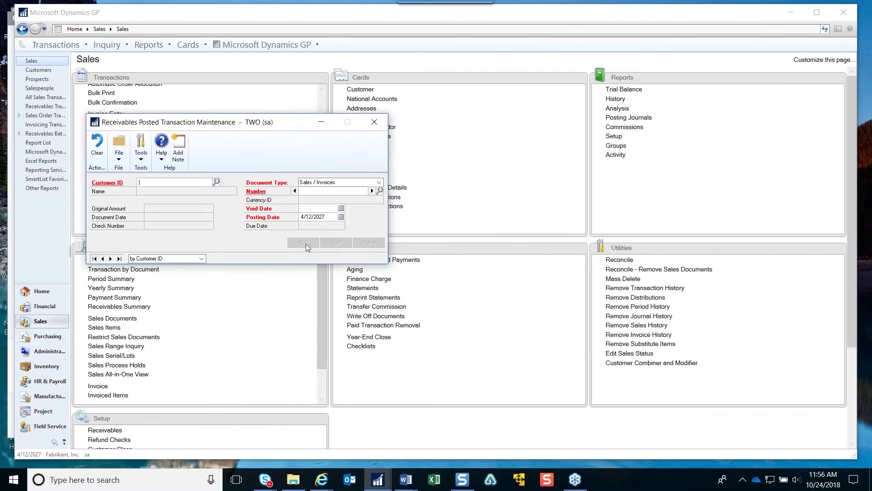
click(95, 258)
click(372, 191)
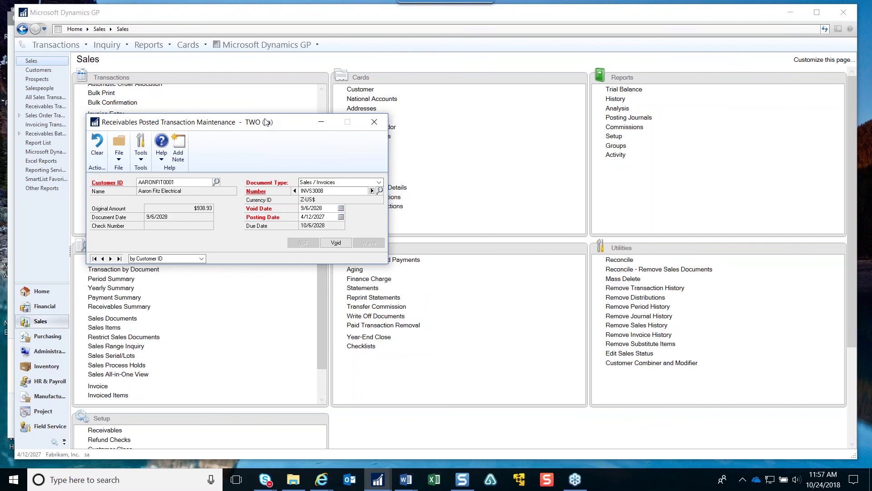
click(375, 128)
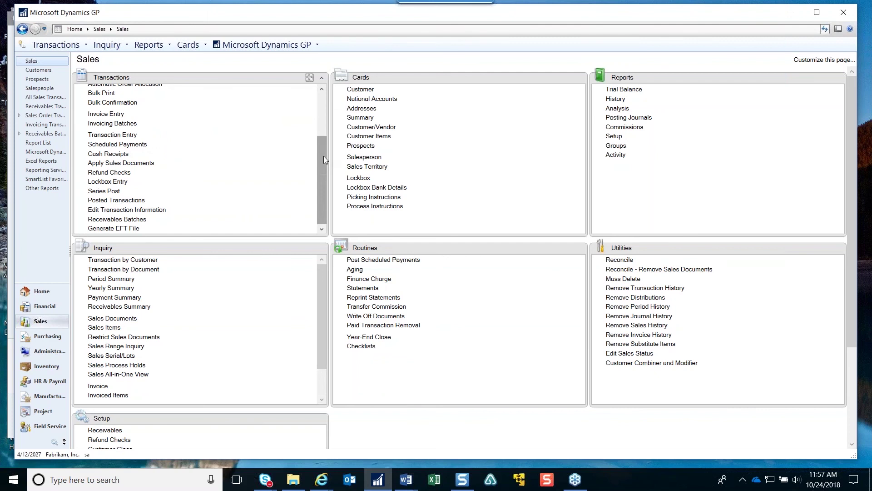
Step: Open Sales Transaction Entry, set the document type to Return and open the Create Return window
drag(323, 156, 327, 92)
click(120, 90)
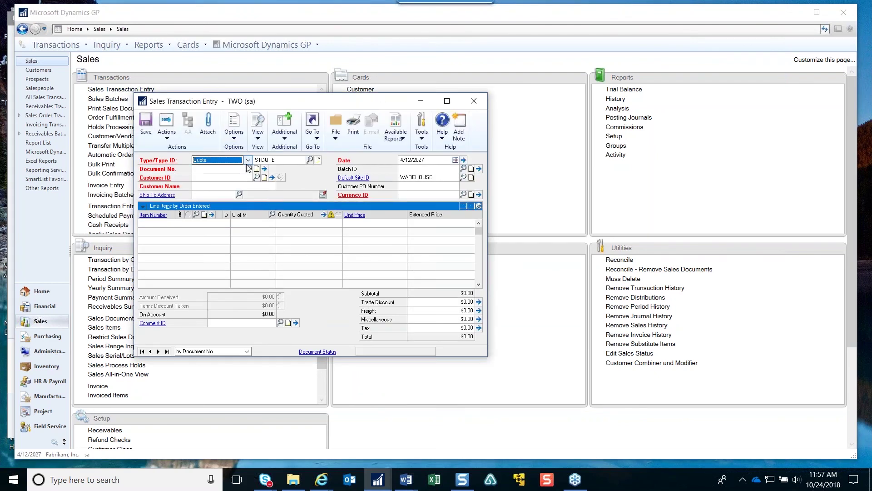
click(249, 160)
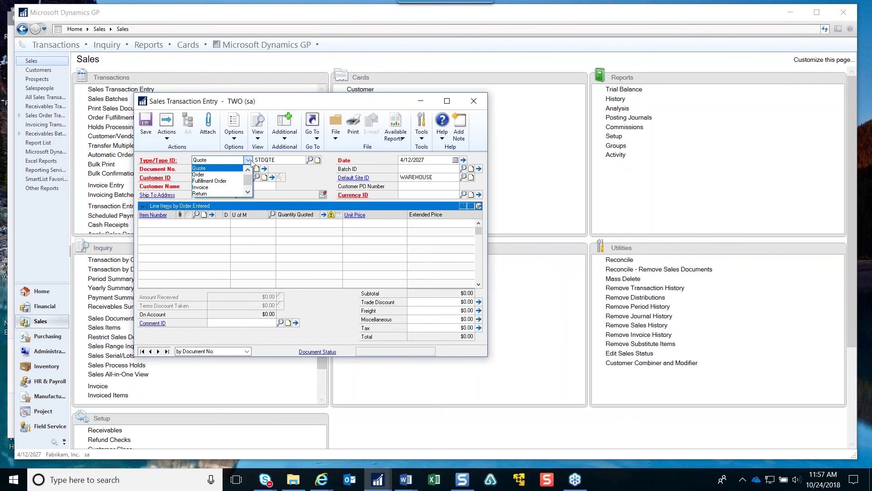
click(226, 194)
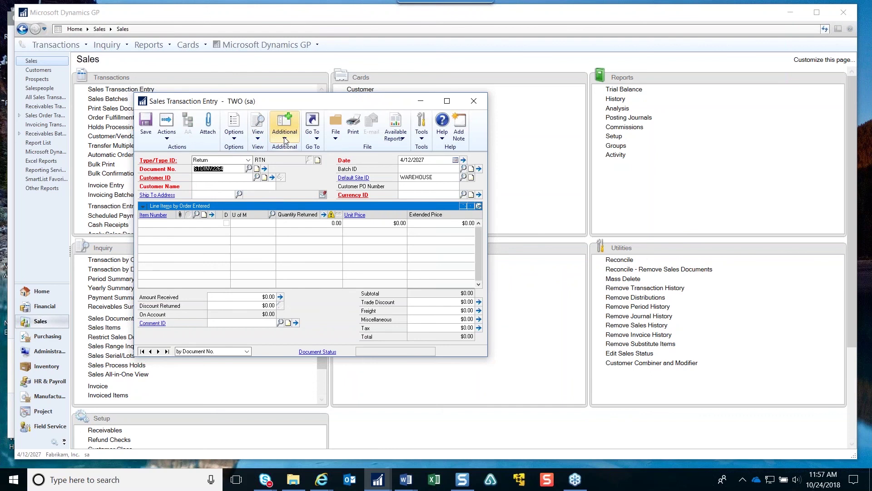
click(242, 140)
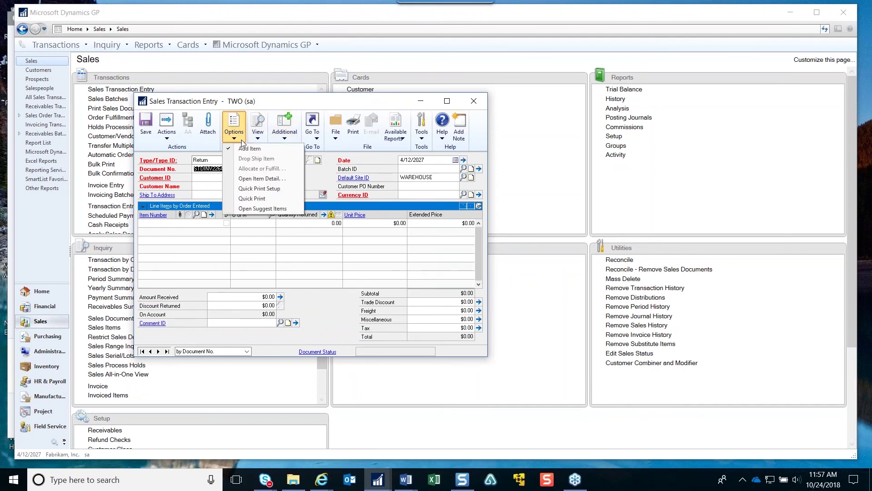
click(285, 135)
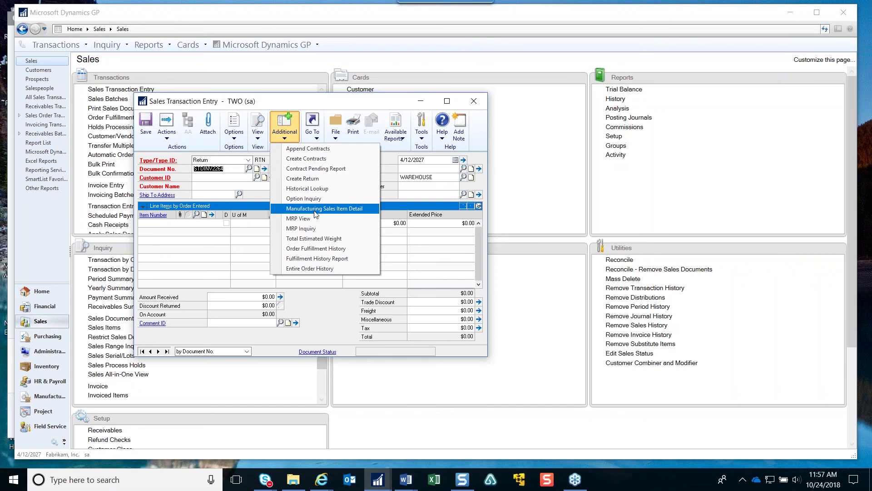
click(306, 159)
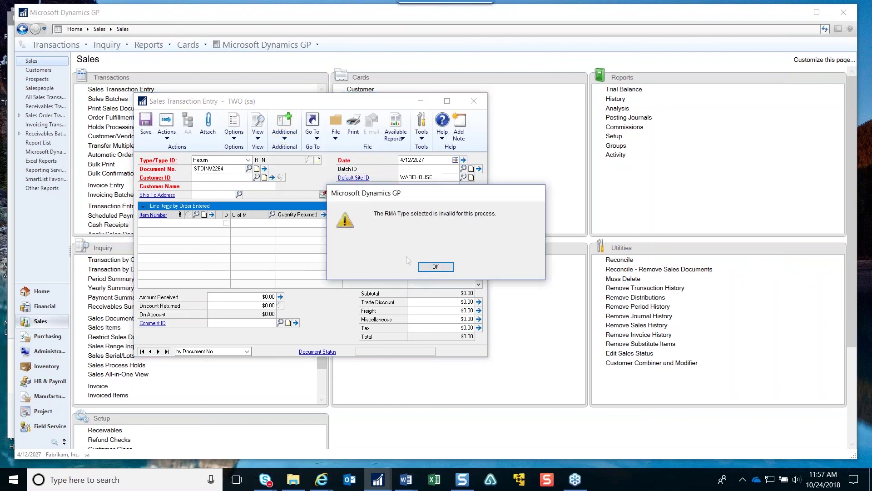
click(433, 267)
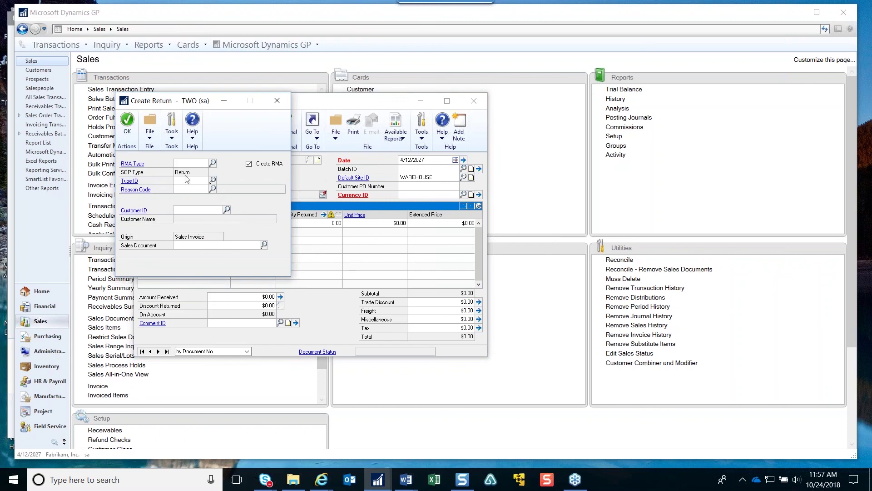
Step: Set up the return without an RMA, with Type ID RTN, for Aaron Fitz Electrical's invoice dated 9/6/2028
click(184, 163)
click(249, 165)
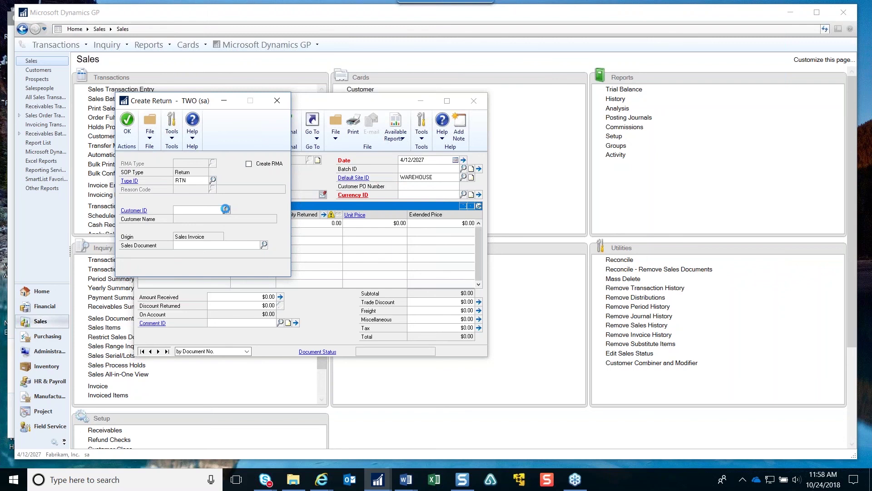
click(227, 209)
key(Return)
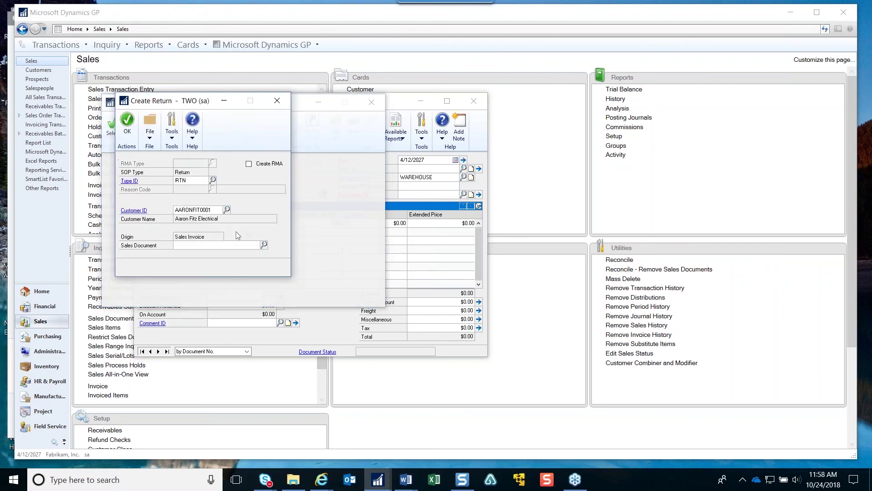
click(265, 245)
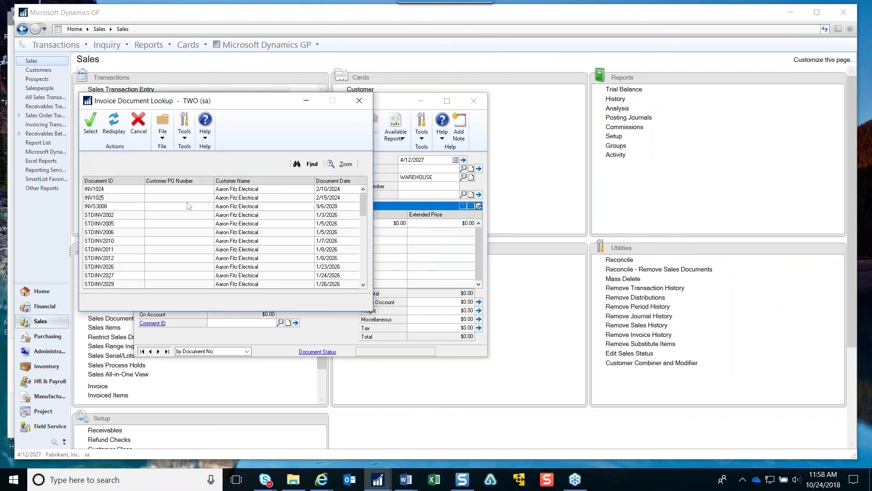
double_click(232, 208)
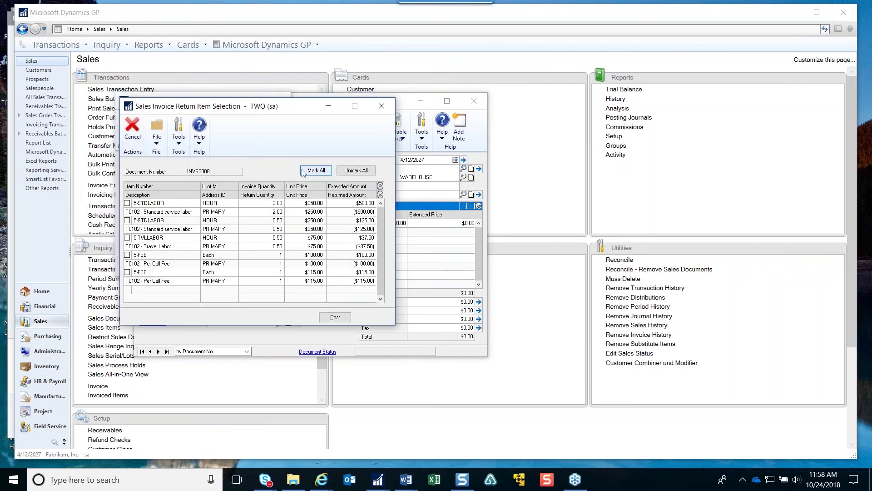
Step: Mark all items of the invoice for return, post them to a return document in batch RTN, and save and close it
click(326, 174)
click(330, 318)
click(447, 267)
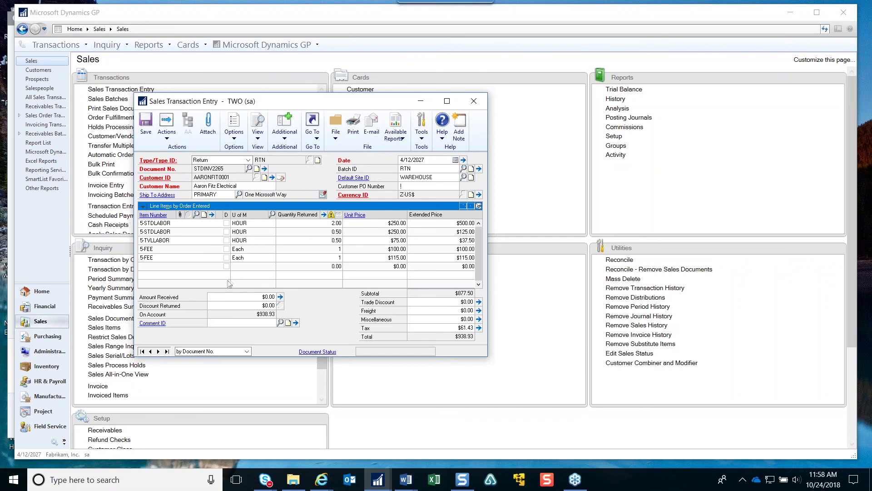
click(145, 135)
click(474, 102)
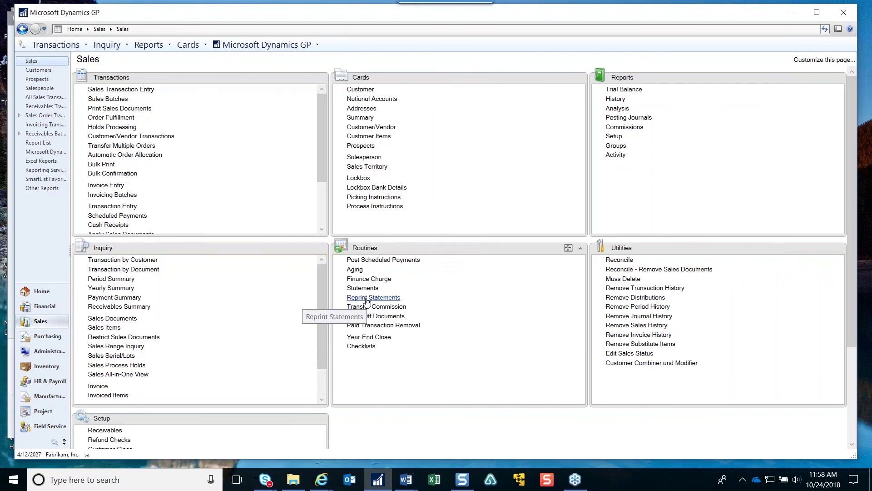